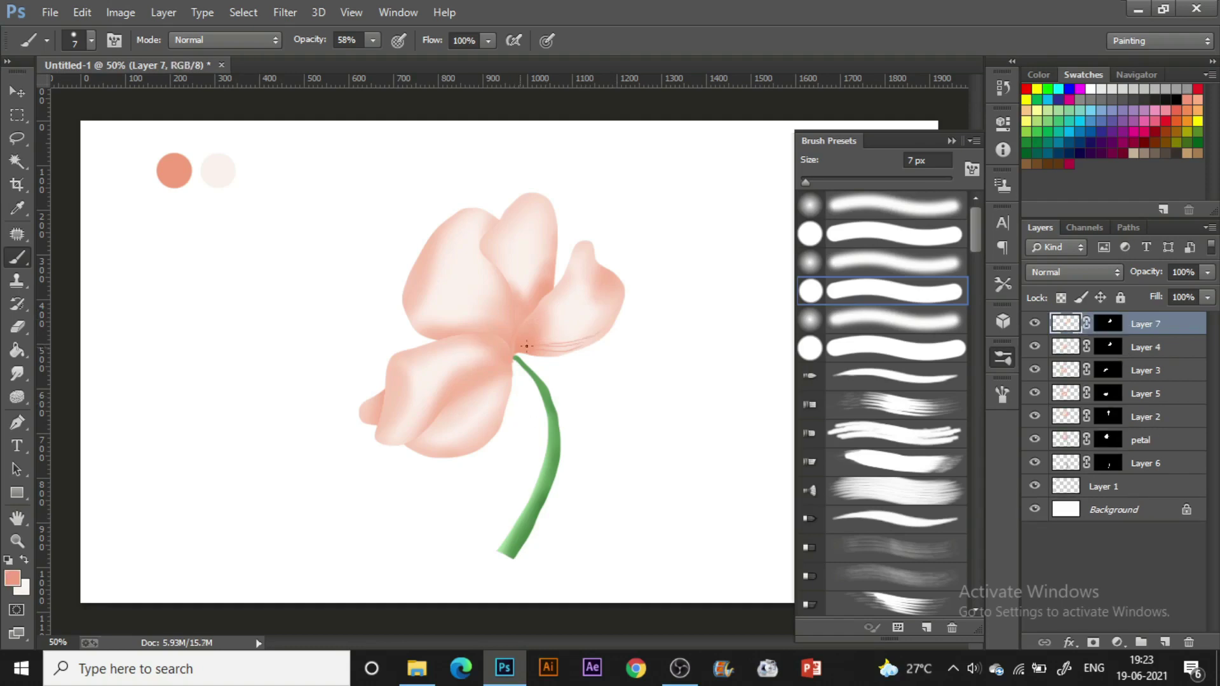
Step: Paint fine salmon vein strokes and soft shading over the flower's petals with small hard and larger soft brushes
key("e")
key("b")
left_click_drag(456, 382, 416, 407)
key("e")
key("b")
left_click_drag(505, 366, 410, 437)
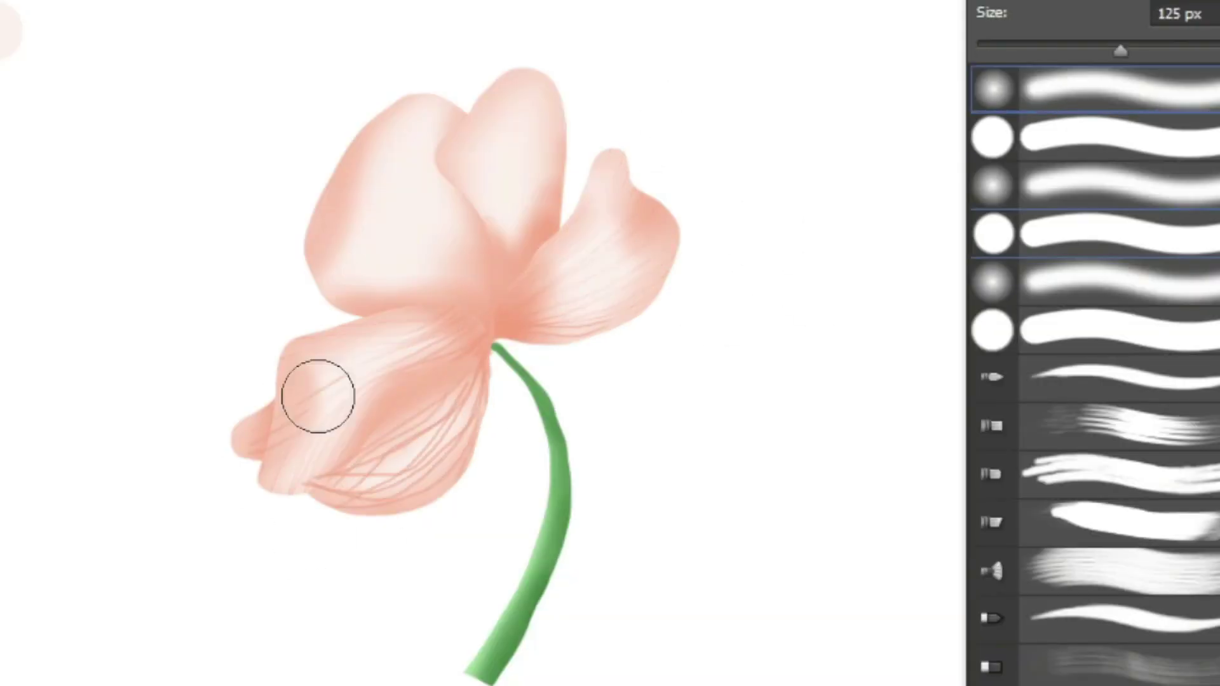
mouse_move(545, 155)
left_mouse_down()
mouse_move(493, 195)
mouse_move(464, 284)
left_mouse_up()
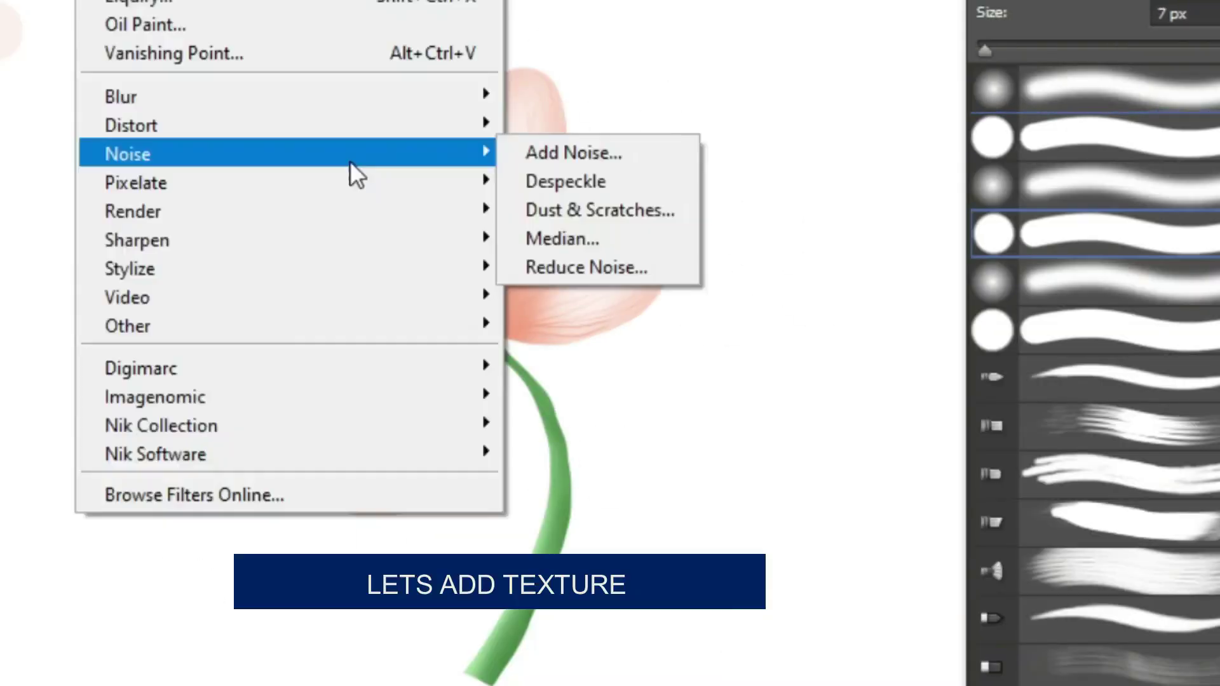
Step: Apply the Add Noise filter with a value of 5 to give the flower texture
left_click(574, 153)
type("5")
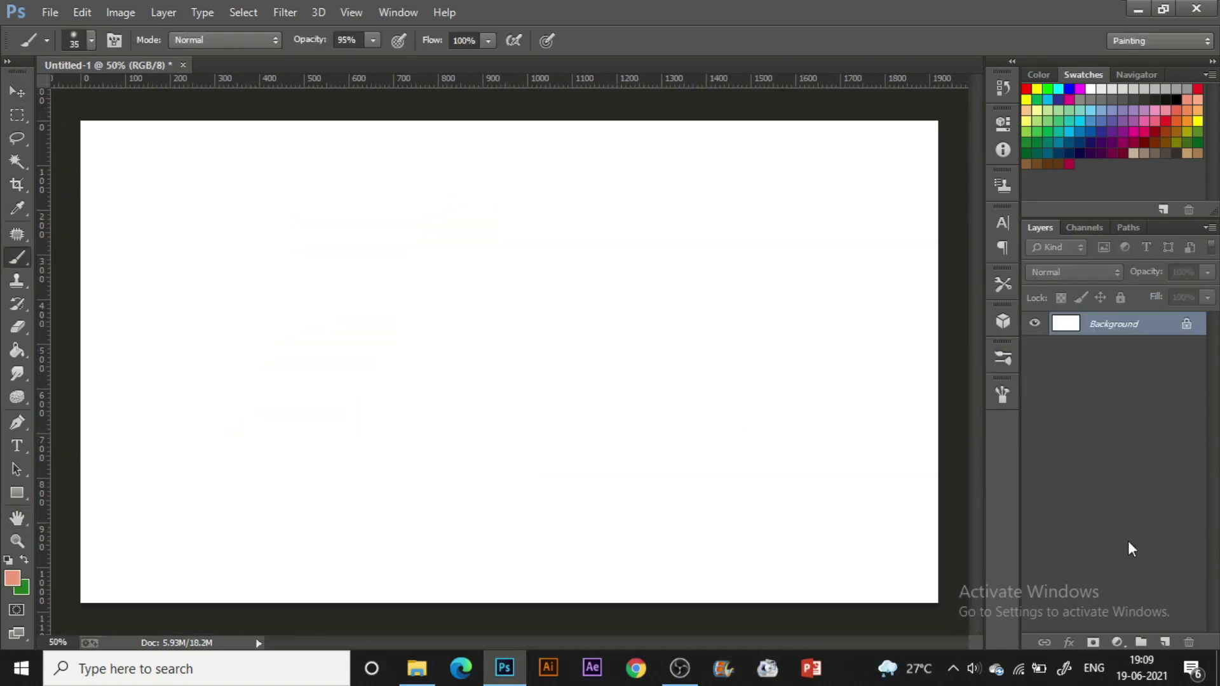
Step: Choose the second brush preset, a hard round brush, for painting
left_click(1009, 360)
left_click(910, 237)
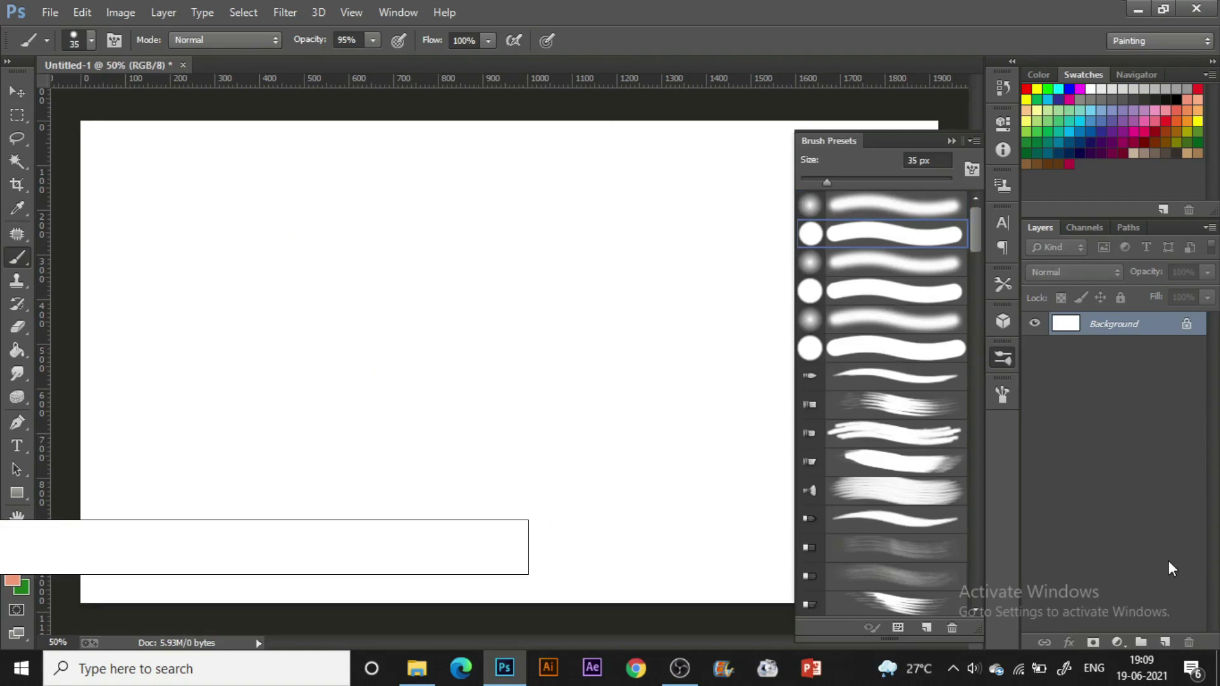
left_click(953, 141)
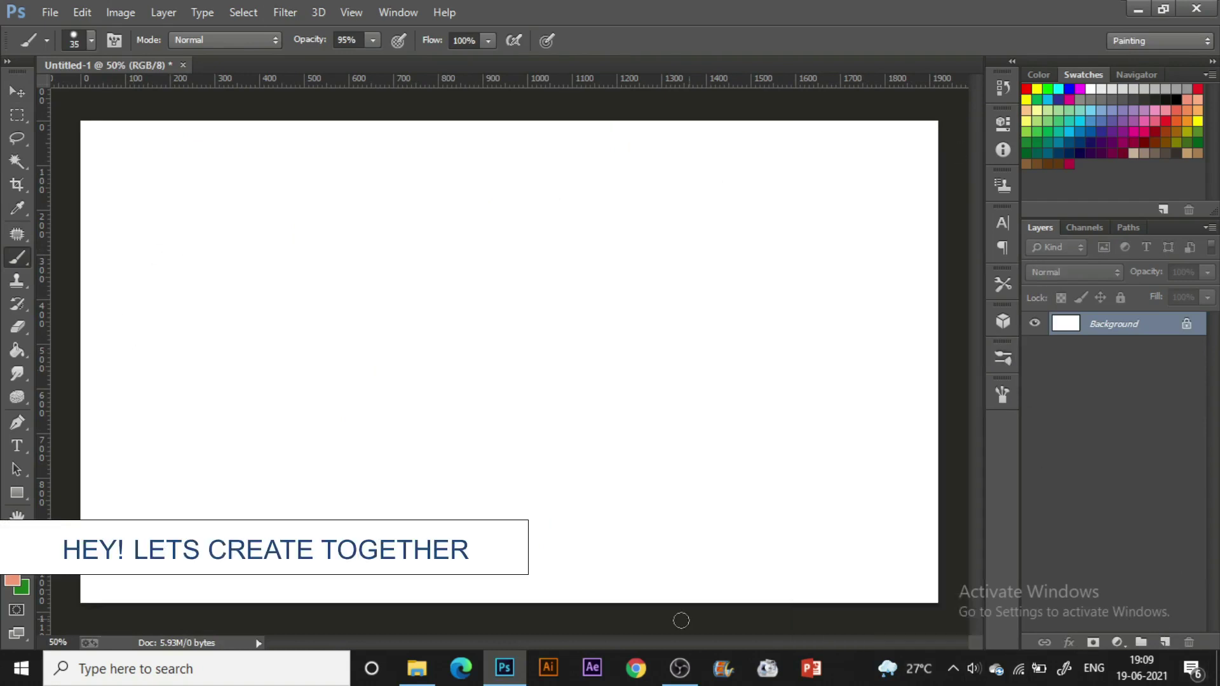
Step: Add a new layer, enlarge the brush to 80 px and stamp a salmon colour dot near the canvas's upper-left corner
left_click(1165, 643)
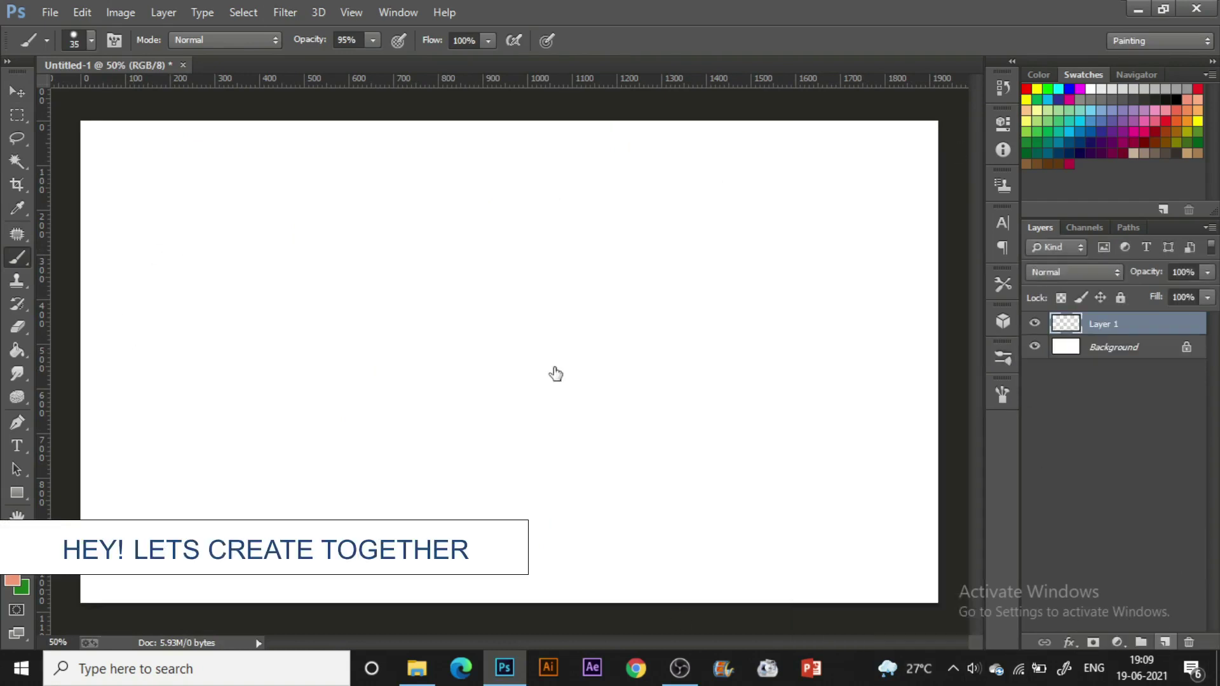
key("bracketright")
key("bracketright")
key("bracketright")
key("bracketright")
left_click(174, 170)
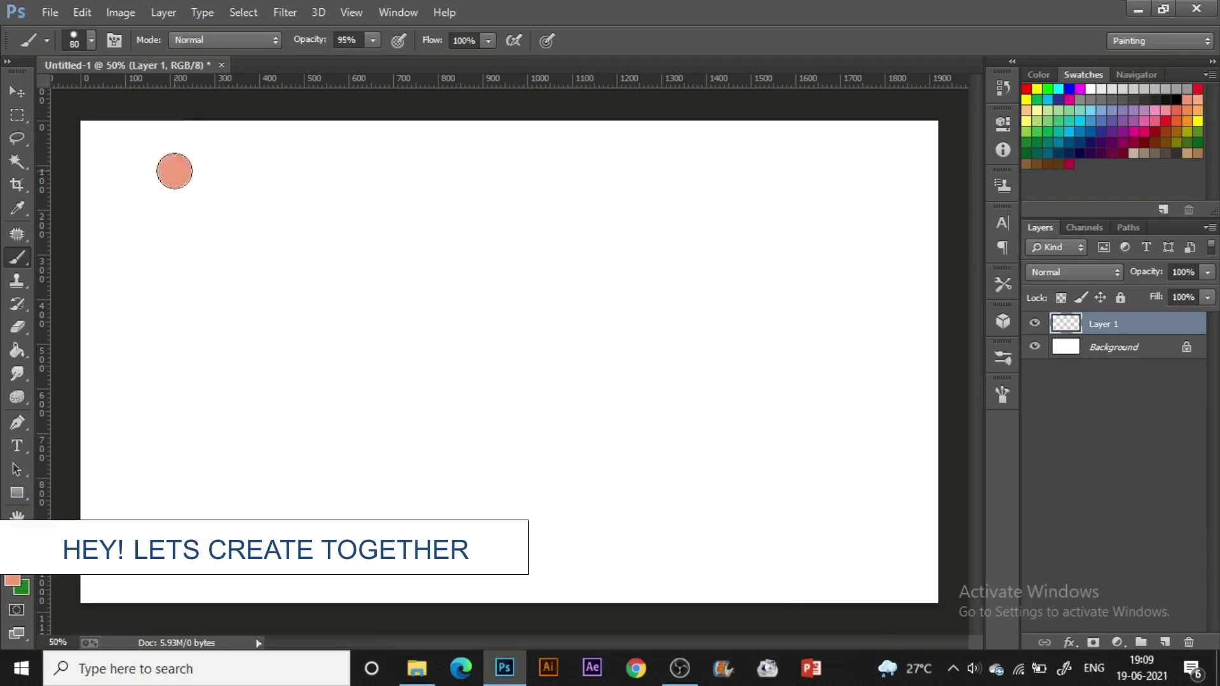
Step: Set the foreground colour to pale pink fcf1ed and stamp a dot of it beside the salmon one
left_click(15, 583)
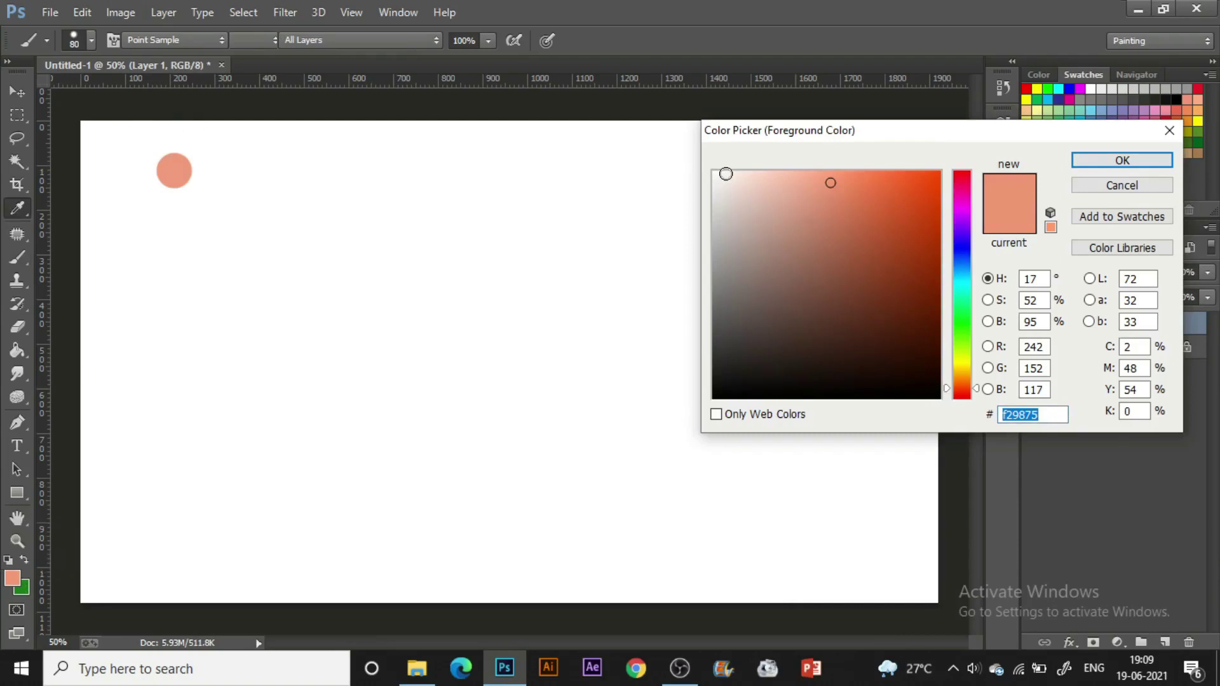
left_click(726, 174)
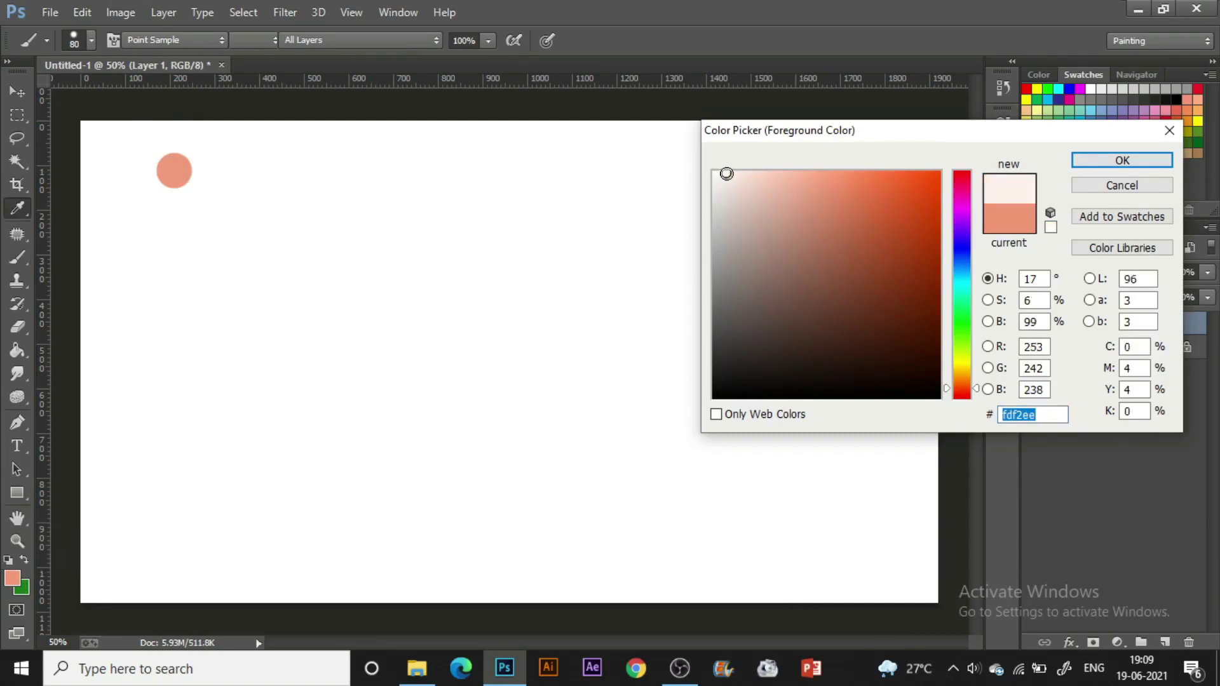
left_click(1100, 161)
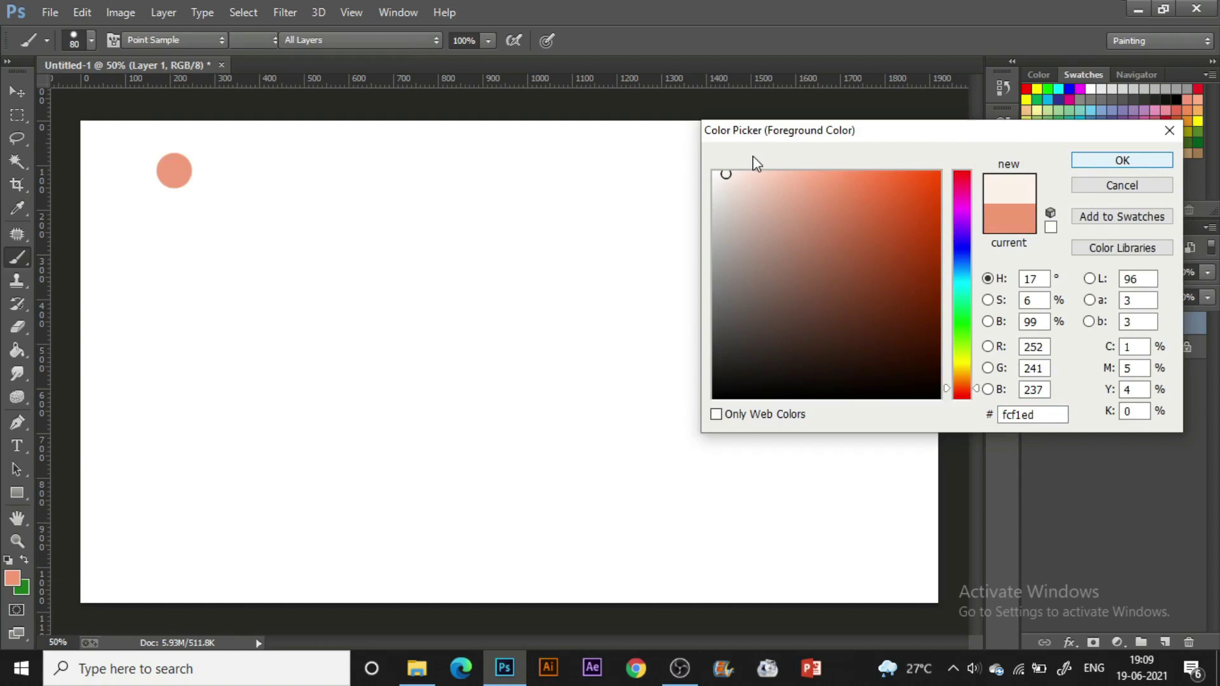
left_click(1108, 159)
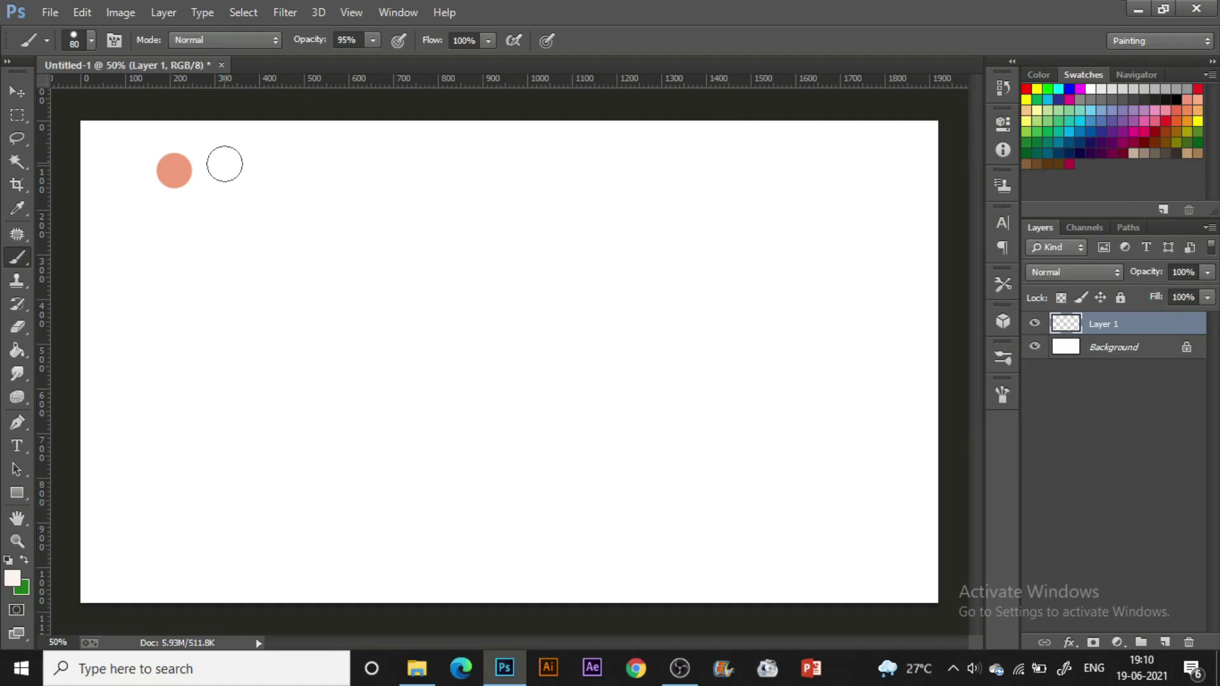
left_click(218, 171)
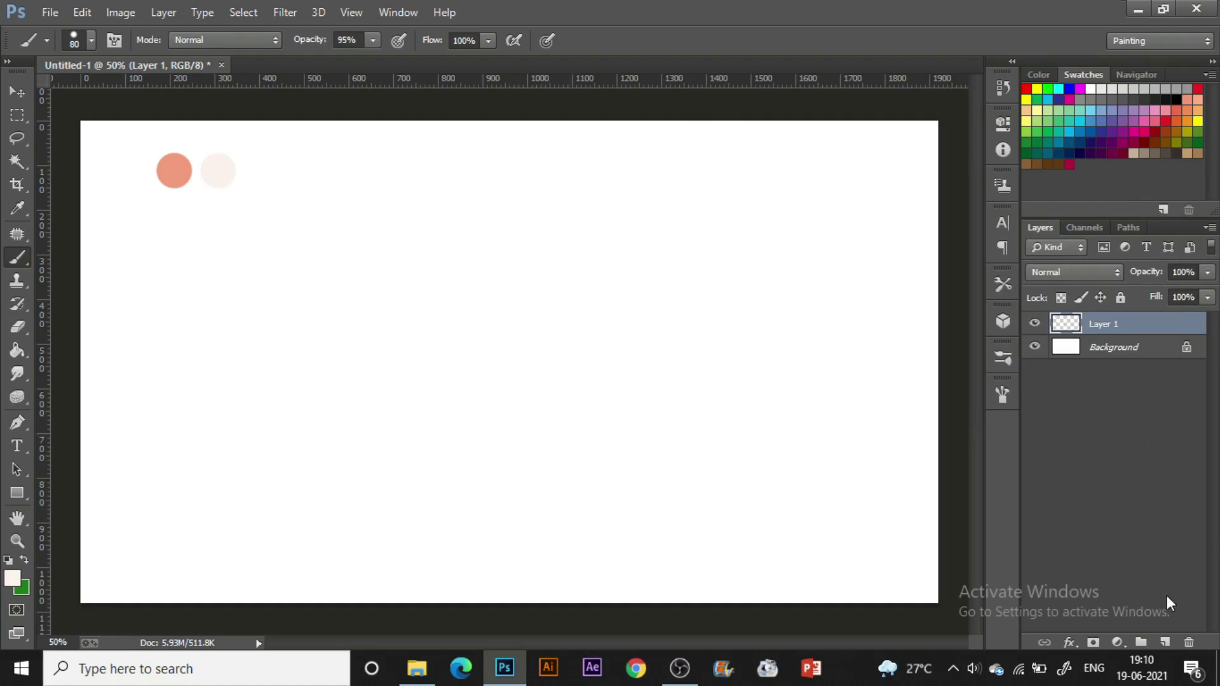
Step: Create a new layer above the colour dots and name it petal
left_click(1165, 642)
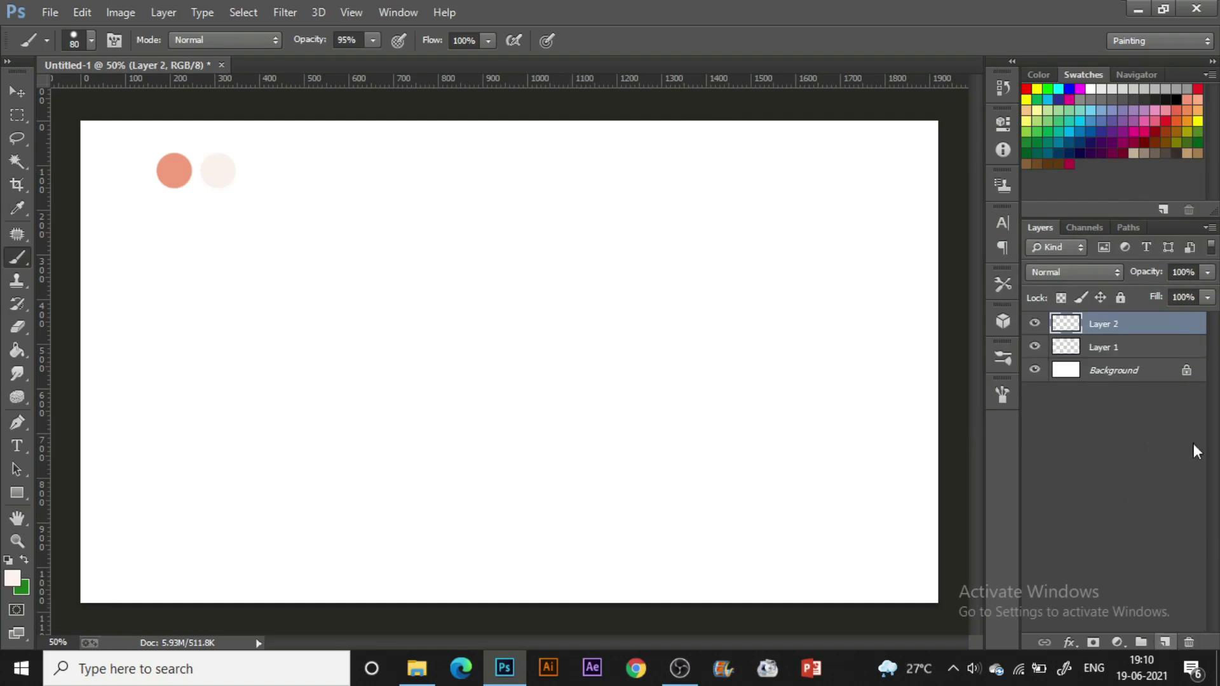
double_click(1112, 327)
type("petal")
key("Return")
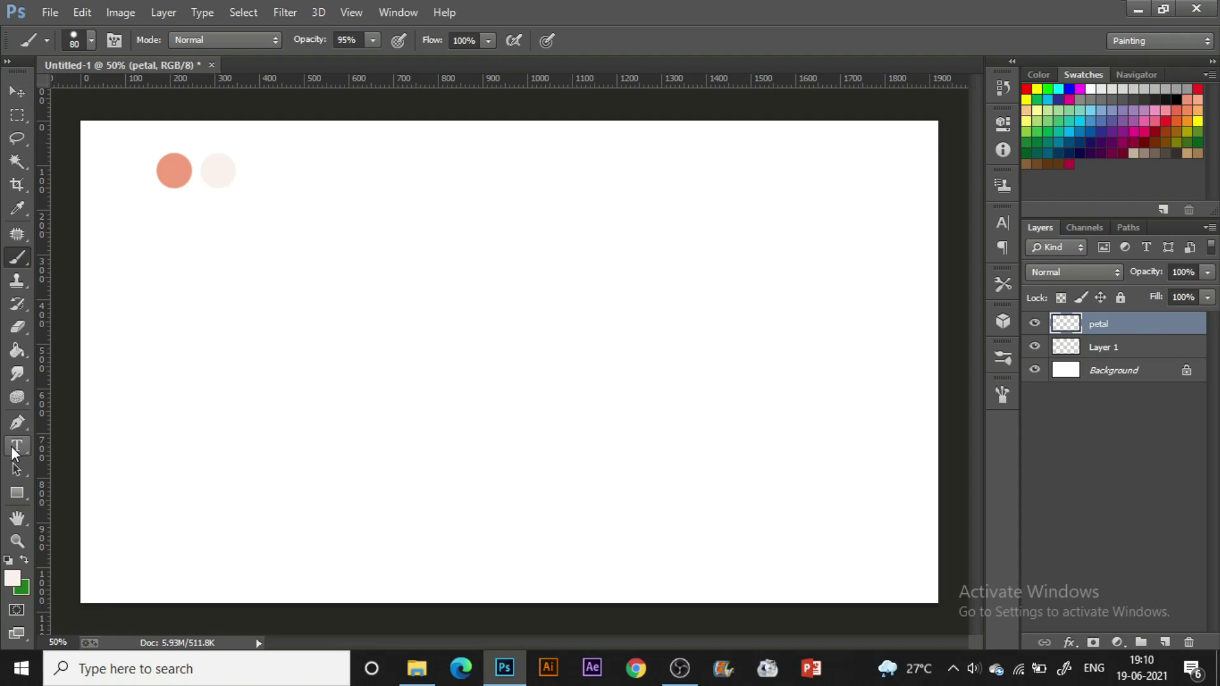
Step: Outline a rounded petal with a pointed base as a freehand Lasso selection in the canvas's upper middle
key("l")
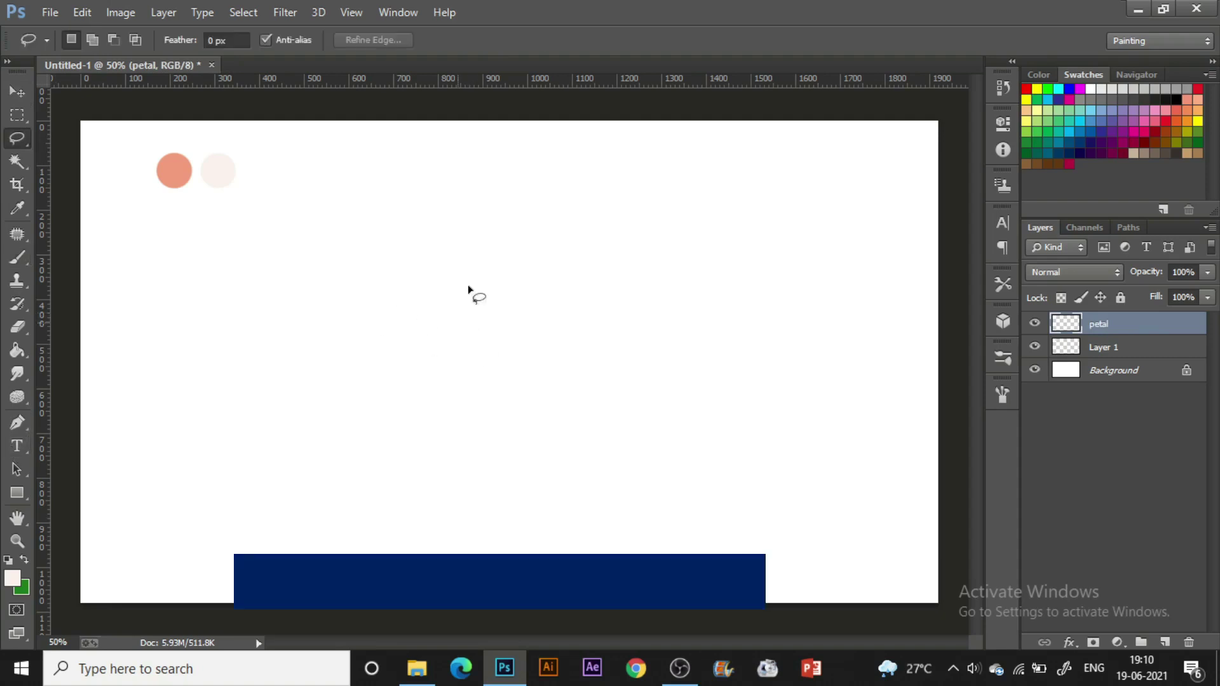
mouse_move(496, 309)
left_mouse_down()
mouse_move(438, 282)
mouse_move(449, 240)
mouse_move(469, 221)
mouse_move(510, 260)
left_mouse_up()
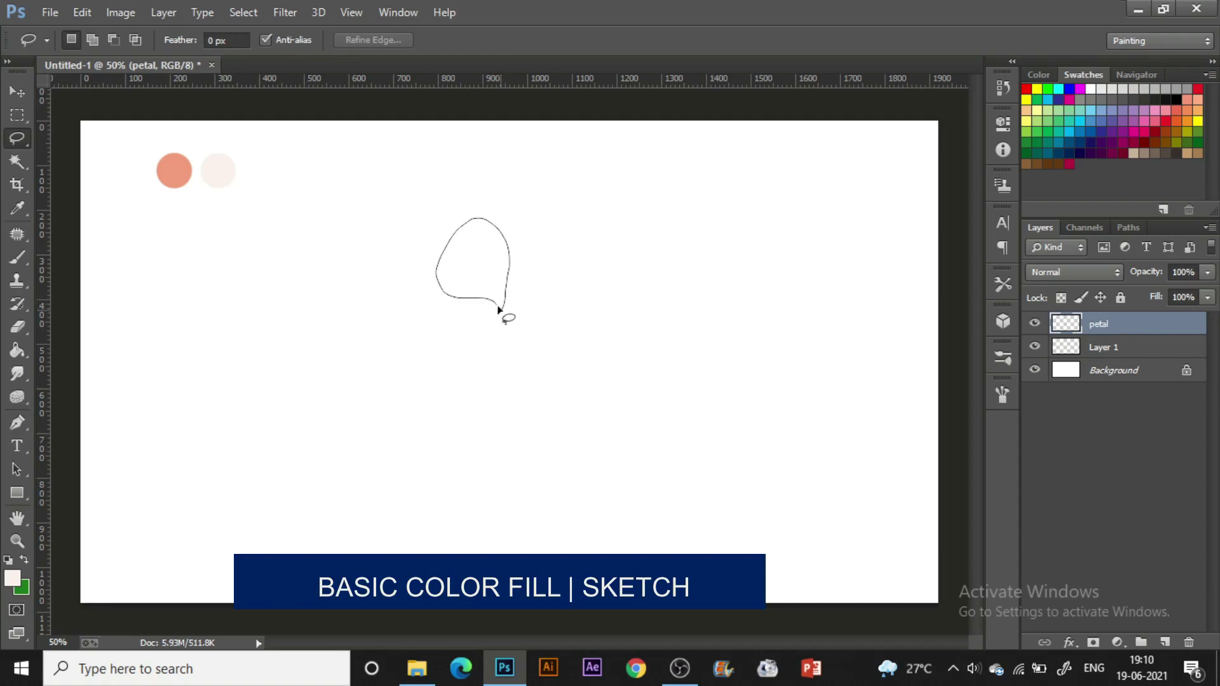
left_click_drag(506, 318, 503, 315)
Step: Fill the petal selection with the pale pink colour using the Paint Bucket at 100% opacity
key("g")
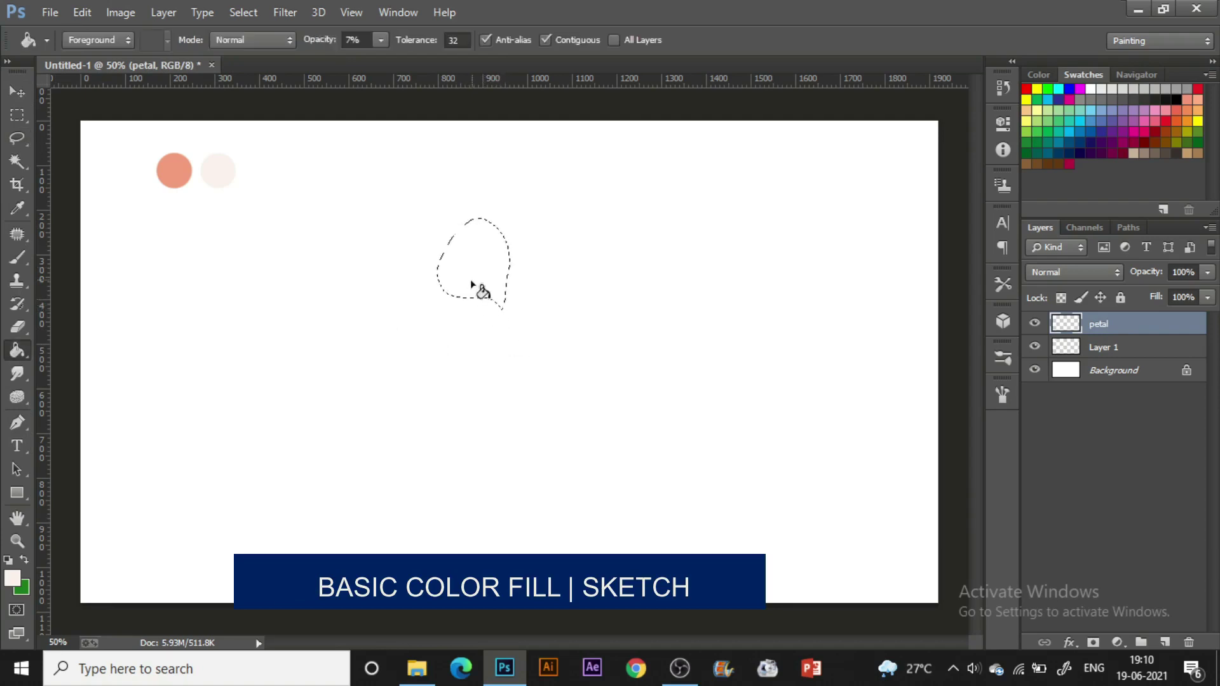
left_click_drag(382, 42, 472, 57)
key("i")
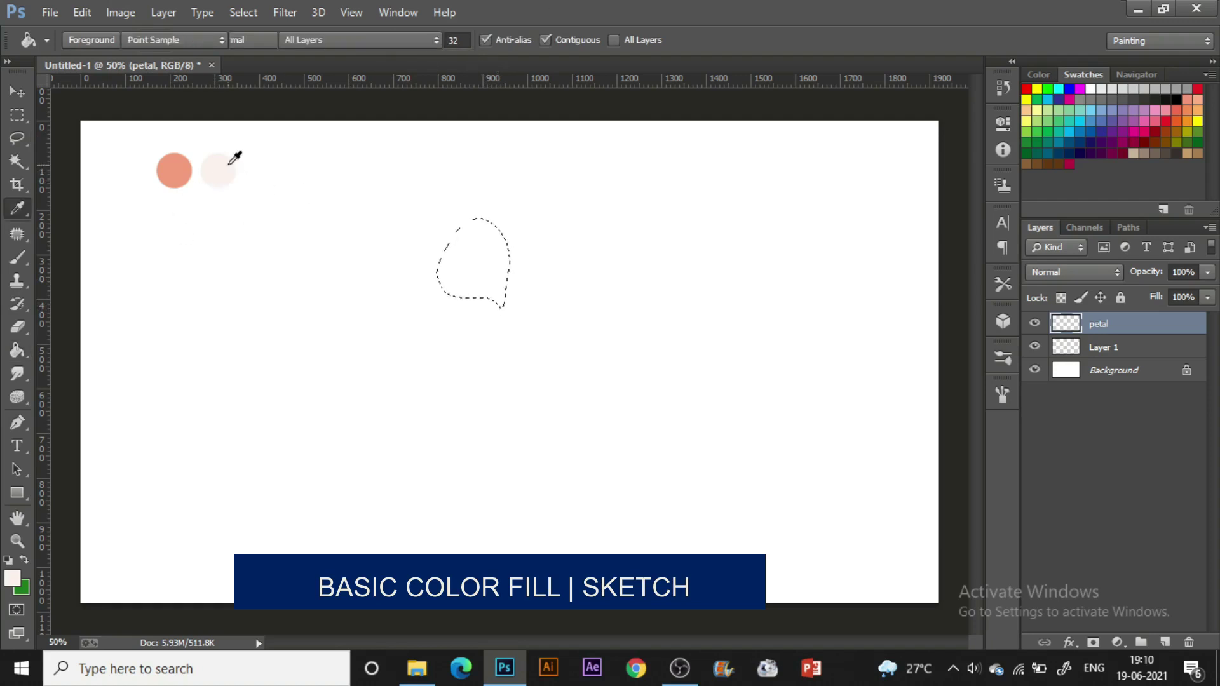
key("g")
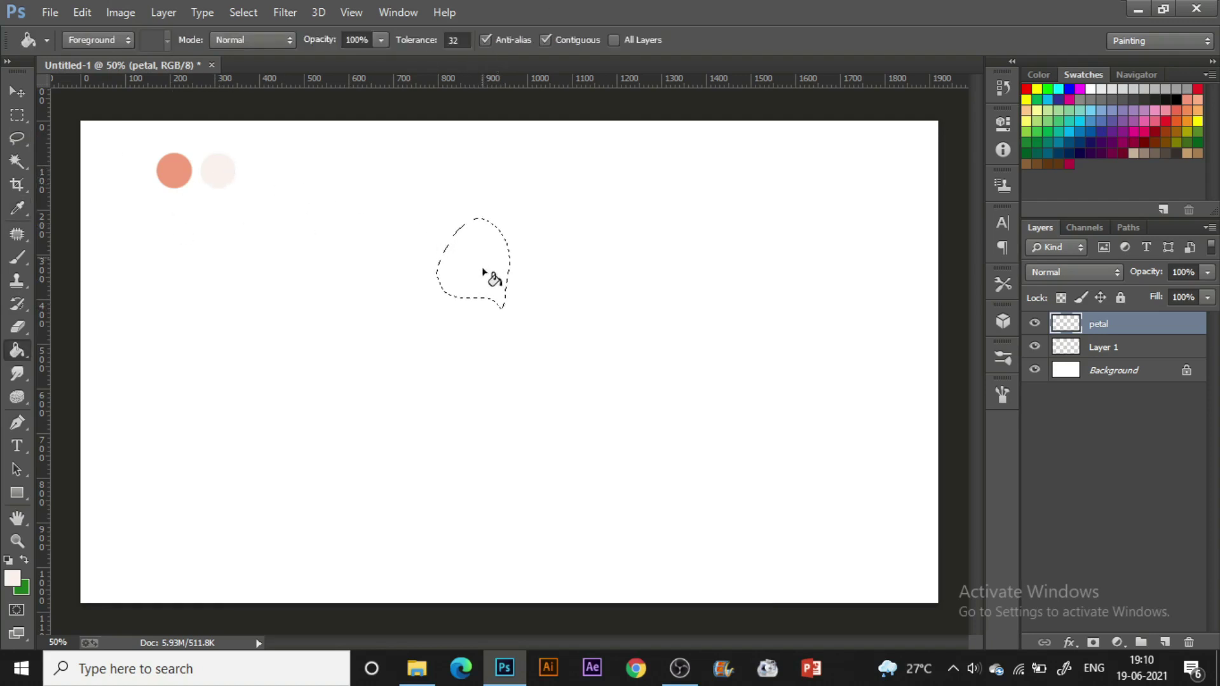
left_click(493, 274)
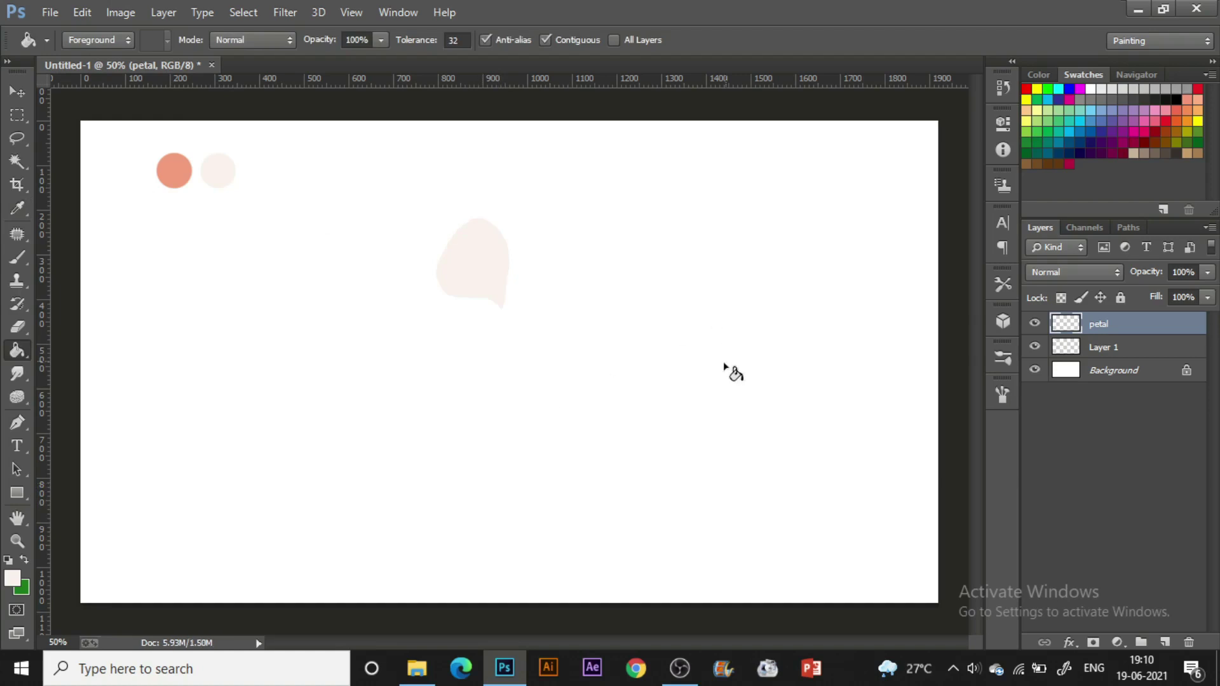
Step: On a new layer, lasso a narrow upright petal overlapping the first one's right edge, fill it pale pink and deselect
key("l")
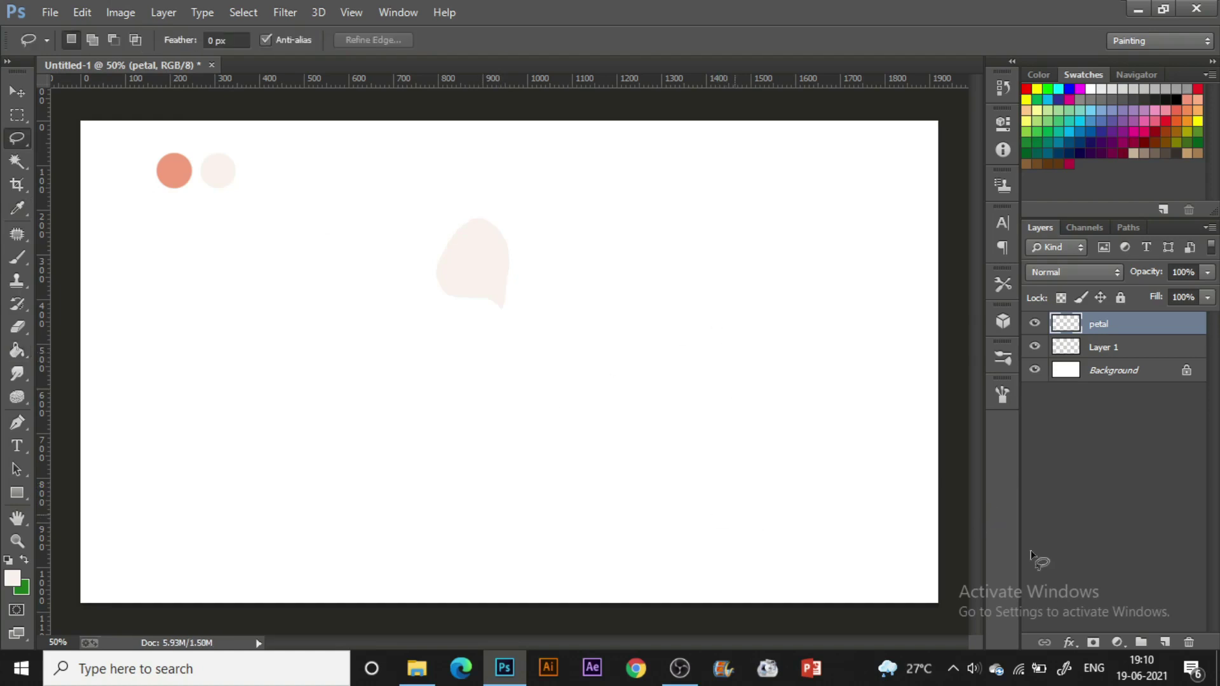
left_click(1165, 643)
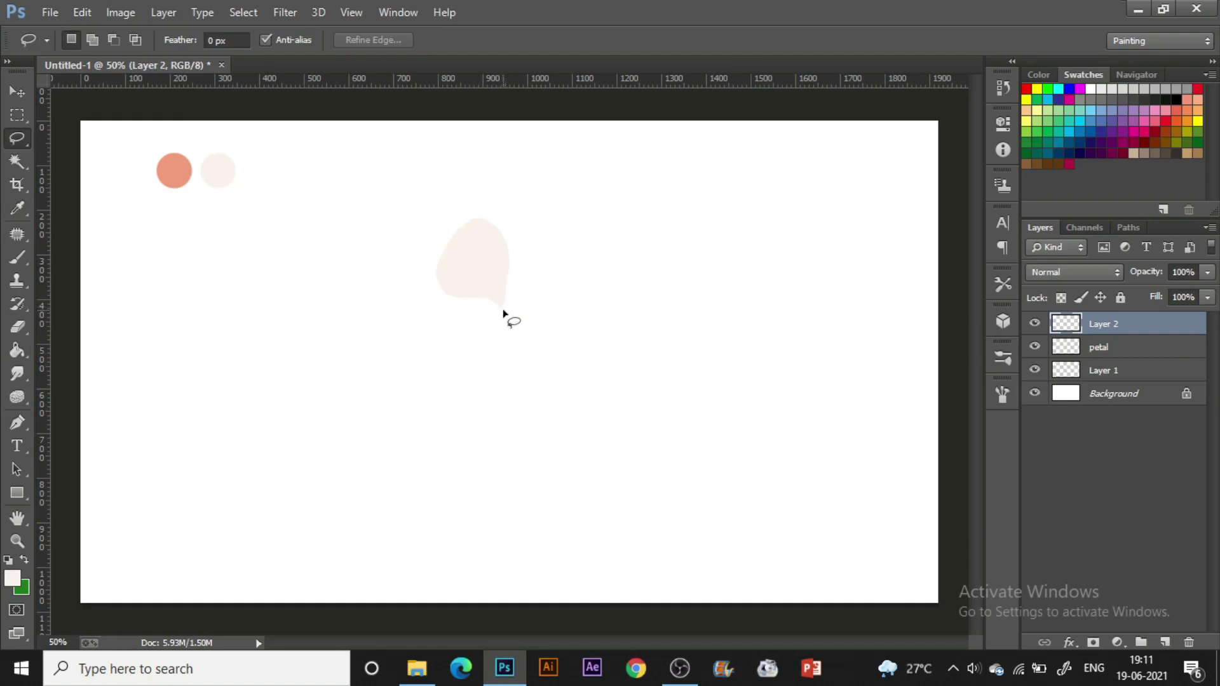
mouse_move(504, 311)
left_mouse_down()
mouse_move(531, 263)
mouse_move(530, 224)
mouse_move(486, 244)
left_mouse_up()
left_click_drag(506, 287, 506, 313)
key("g")
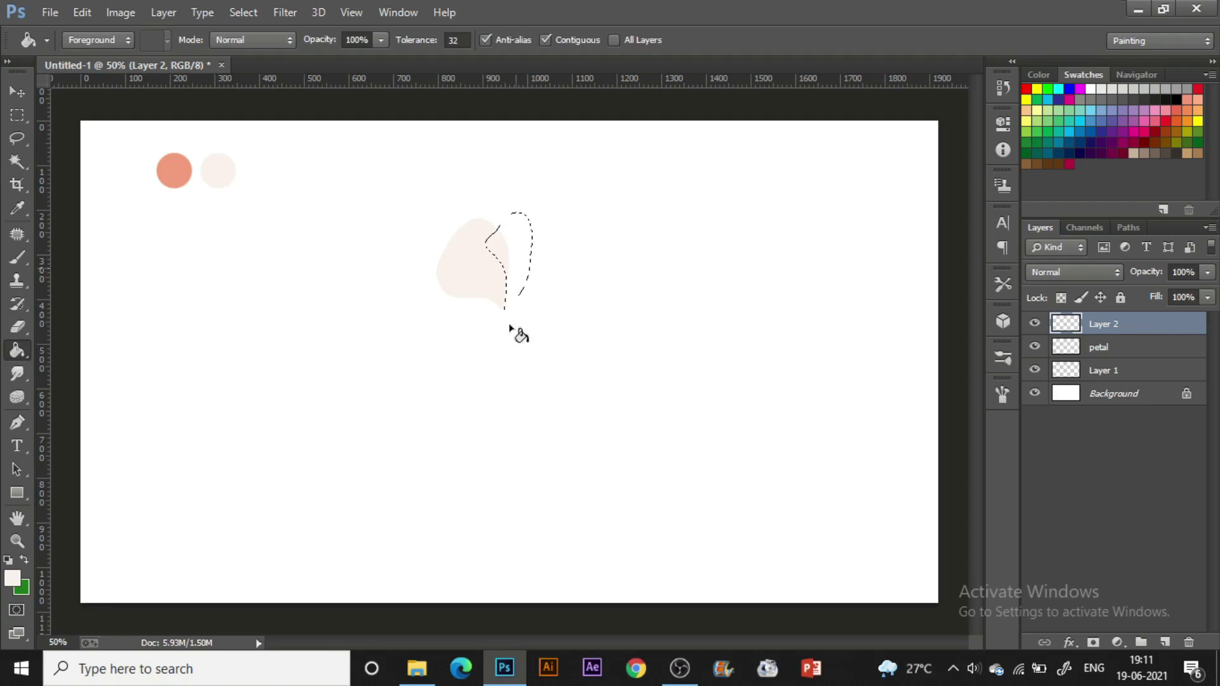
key("alt+BackSpace")
key("ctrl+d")
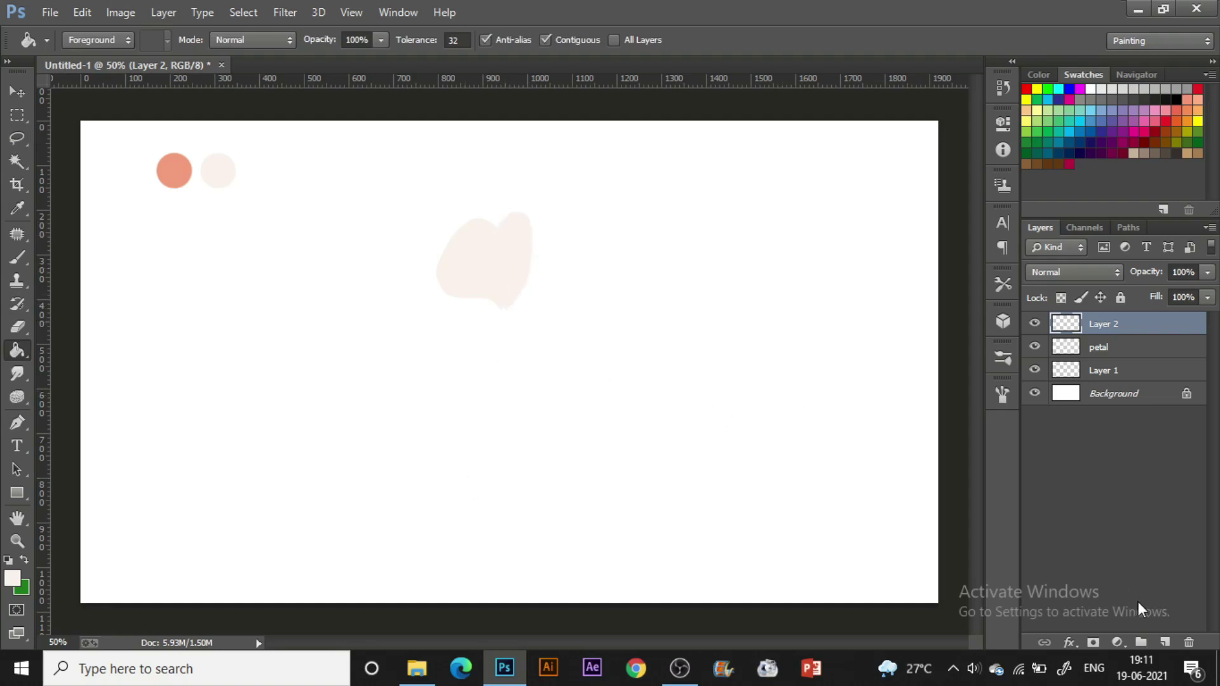
Step: On a new layer, lasso a petal extending down and left from the flower's base and fill it pale pink
left_click(1167, 643)
key("l")
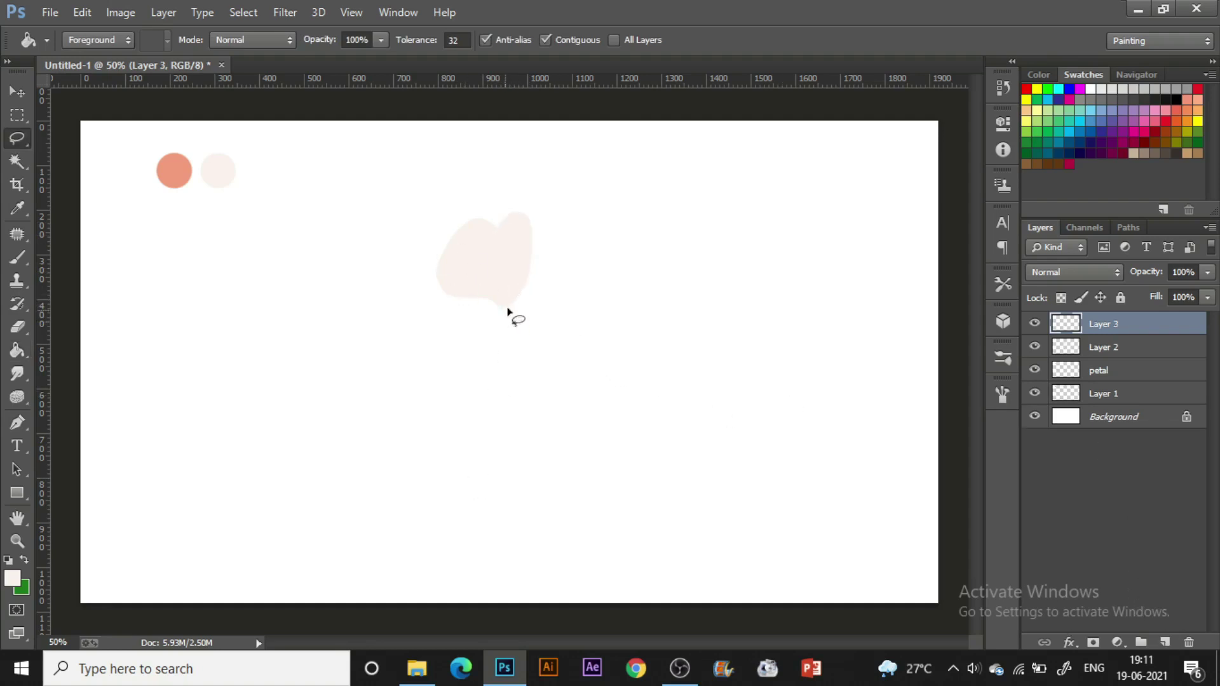
mouse_move(504, 312)
left_mouse_down()
mouse_move(470, 296)
mouse_move(436, 306)
mouse_move(426, 326)
mouse_move(455, 347)
mouse_move(501, 313)
left_mouse_up()
key("g")
key("alt+BackSpace")
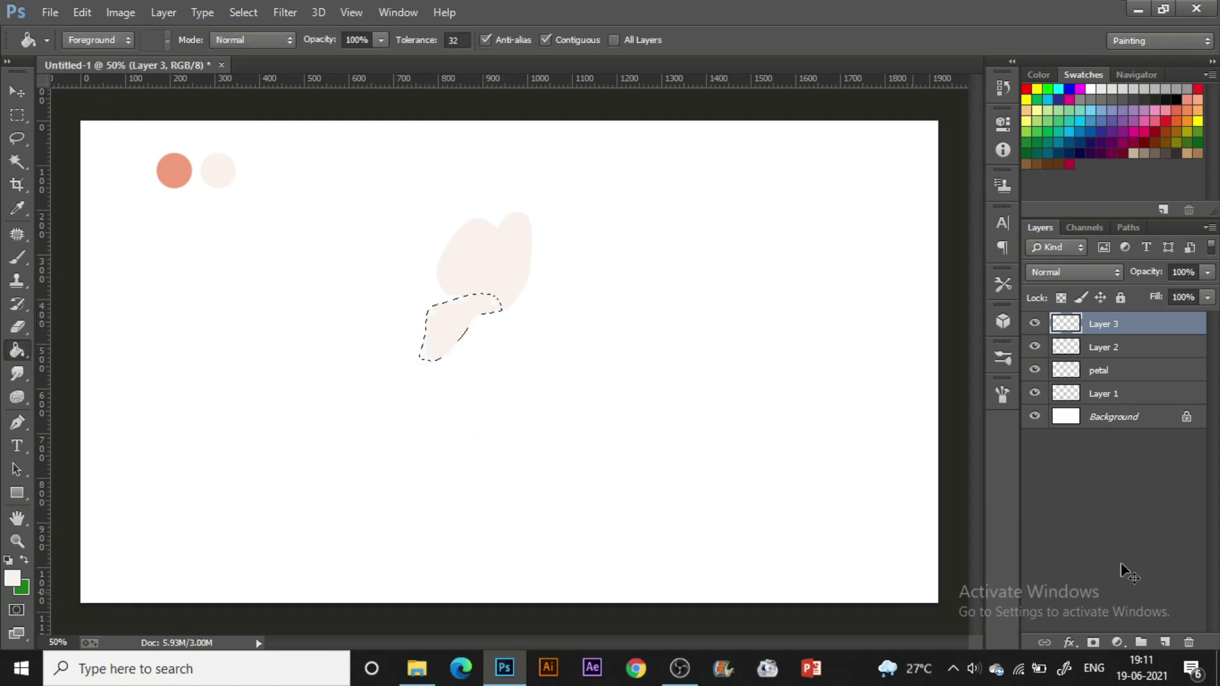
Step: On a new layer, lasso a petal with a pointed tip on the flower's right side and fill it pale pink
left_click(1167, 643)
key("l")
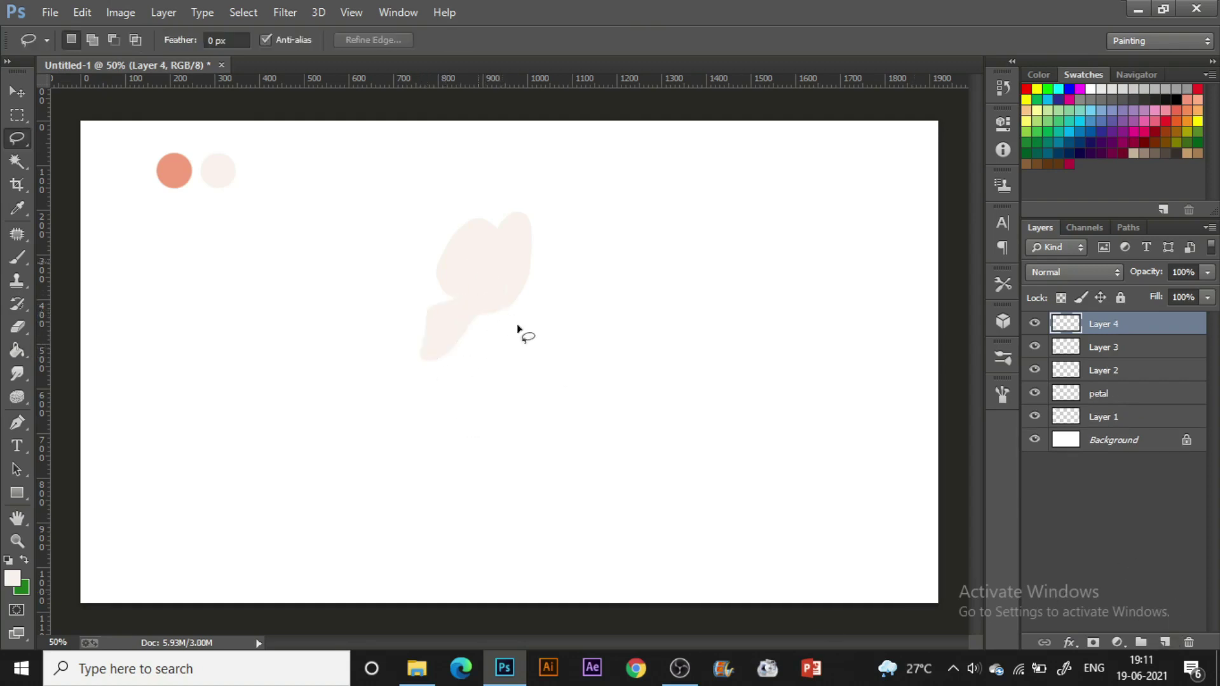
mouse_move(505, 309)
left_mouse_down()
mouse_move(551, 304)
mouse_move(571, 280)
mouse_move(564, 259)
mouse_move(542, 245)
mouse_move(506, 309)
left_mouse_up()
key("g")
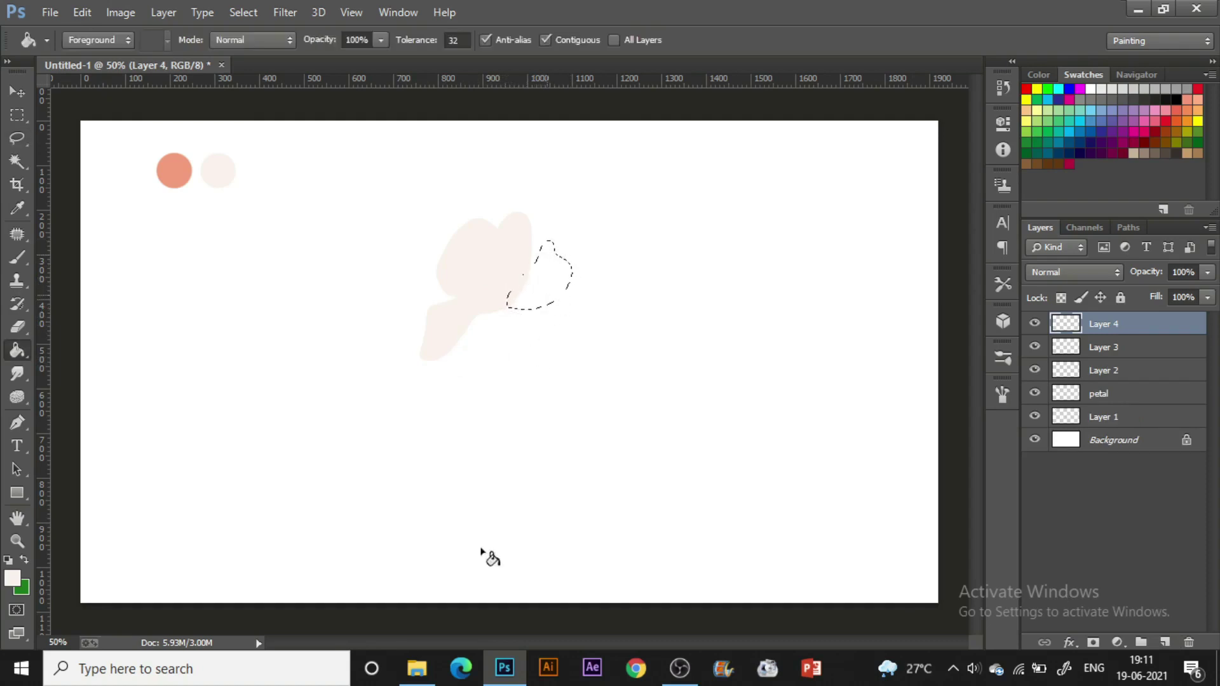
key("alt+BackSpace")
Step: On a new layer, lasso a broad rounded petal around the lower-left one, fill it pale pink and deselect
left_click(1166, 644)
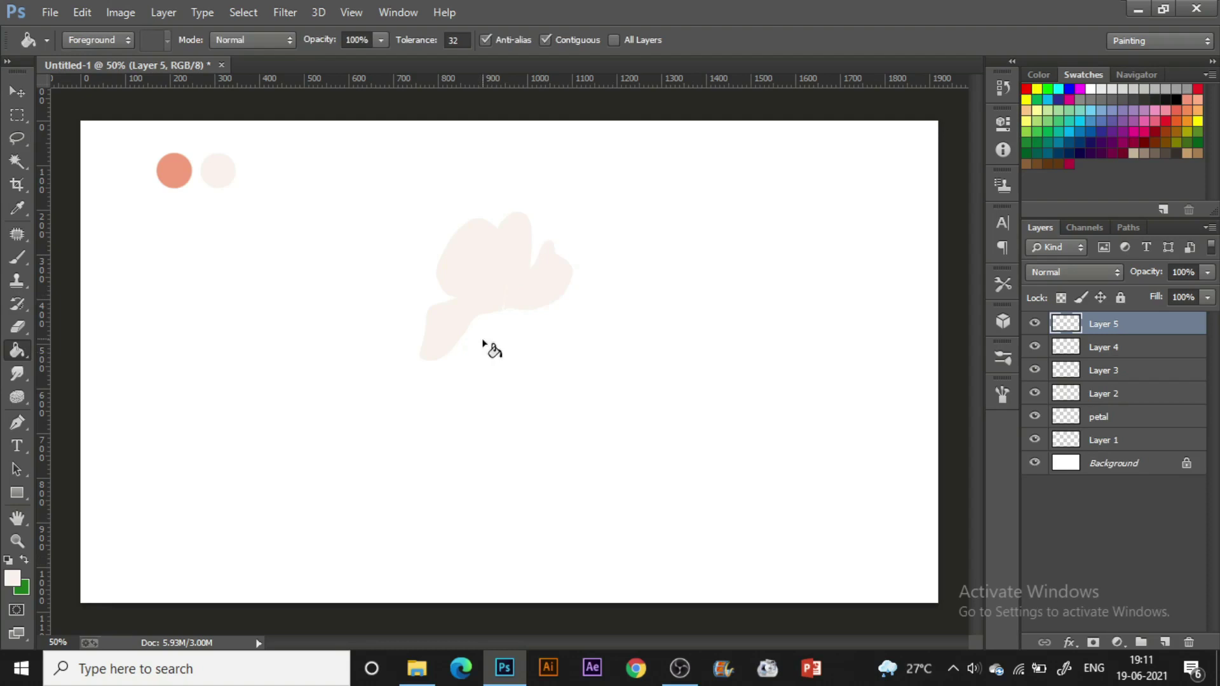
key("l")
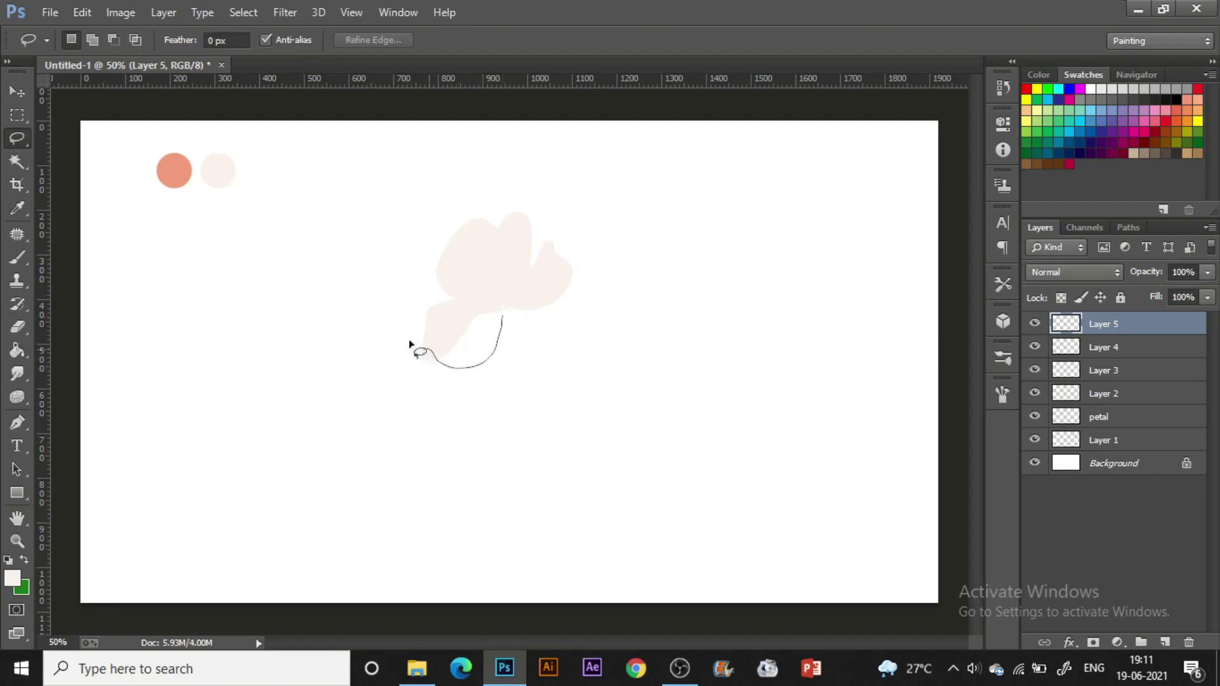
left_click_drag(411, 344, 502, 318)
key("g")
key("alt+BackSpace")
key("ctrl+d")
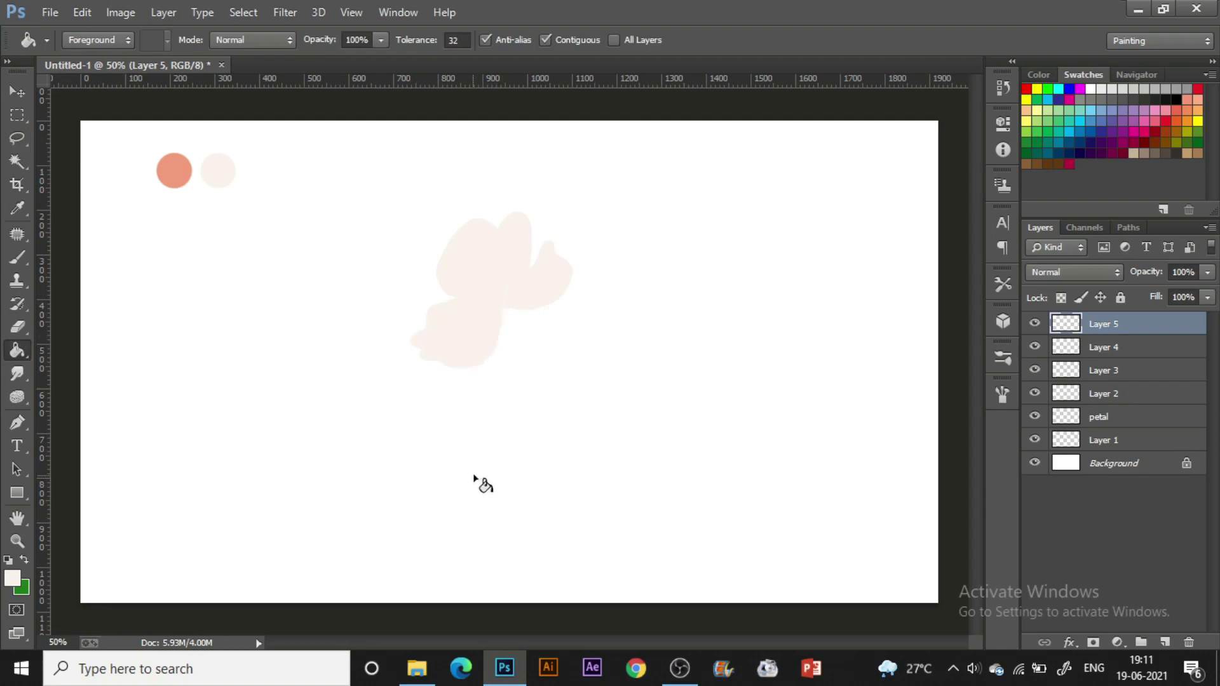
Step: On a new layer beneath the petals, lasso a narrow curved stem running down from the flower's base
left_click(1119, 465)
left_click(1165, 643)
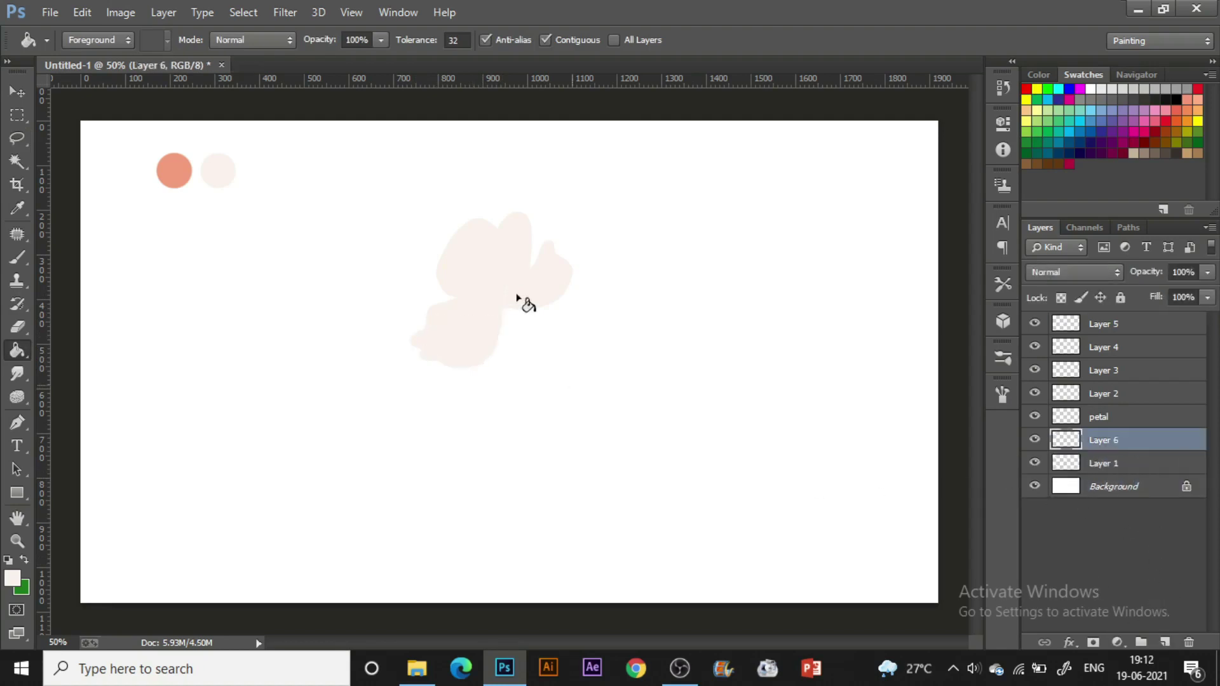
key("l")
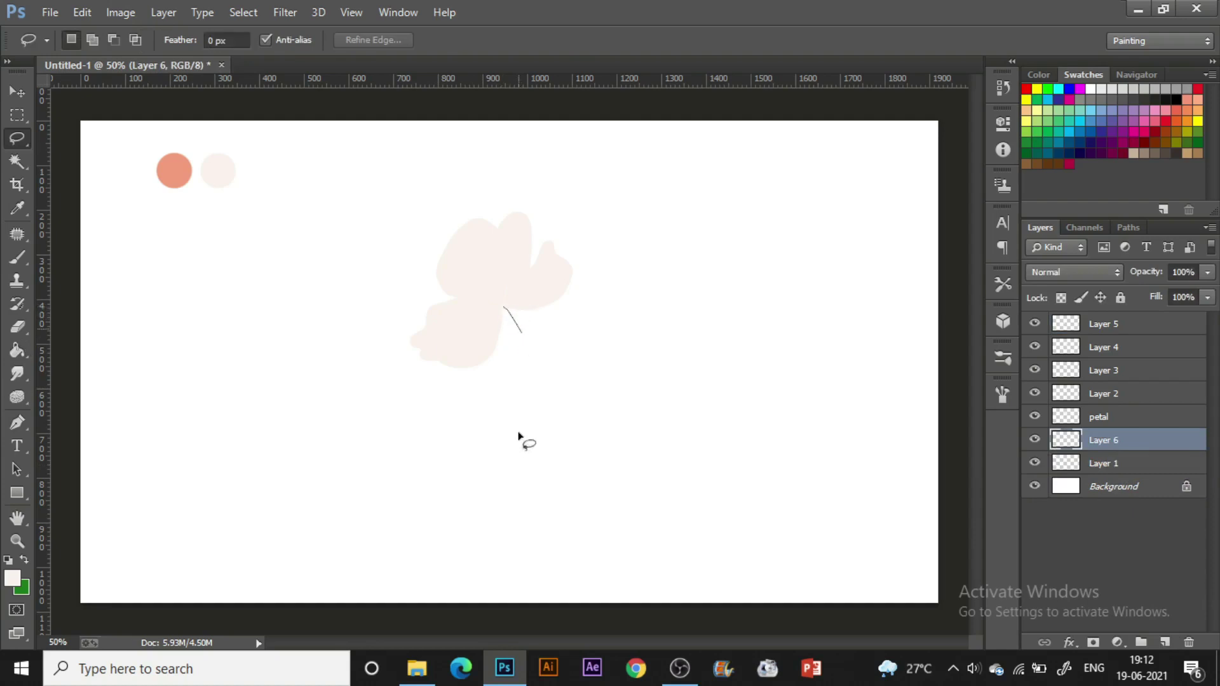
mouse_move(519, 436)
left_mouse_down()
mouse_move(536, 356)
mouse_move(504, 310)
mouse_move(514, 323)
mouse_move(493, 426)
mouse_move(504, 431)
mouse_move(526, 387)
mouse_move(504, 311)
left_mouse_up()
Step: Set the foreground colour to light green b5f0b2 and fill the stem selection with it
key("g")
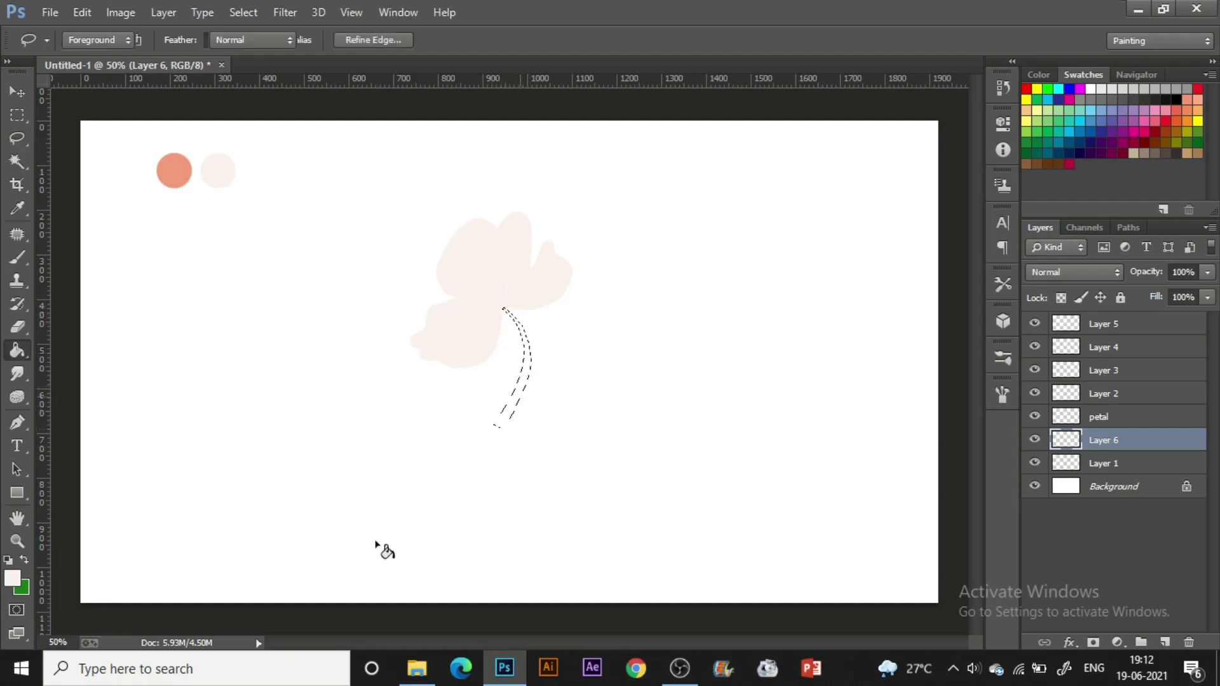
left_click(24, 559)
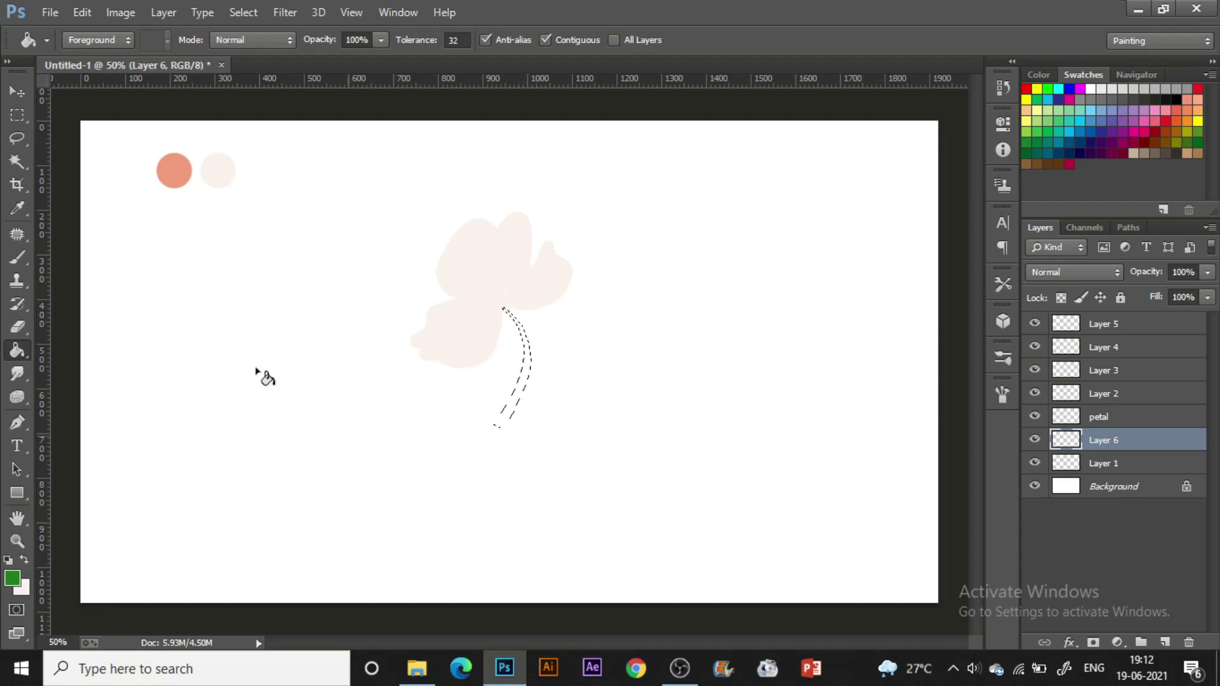
left_click(12, 577)
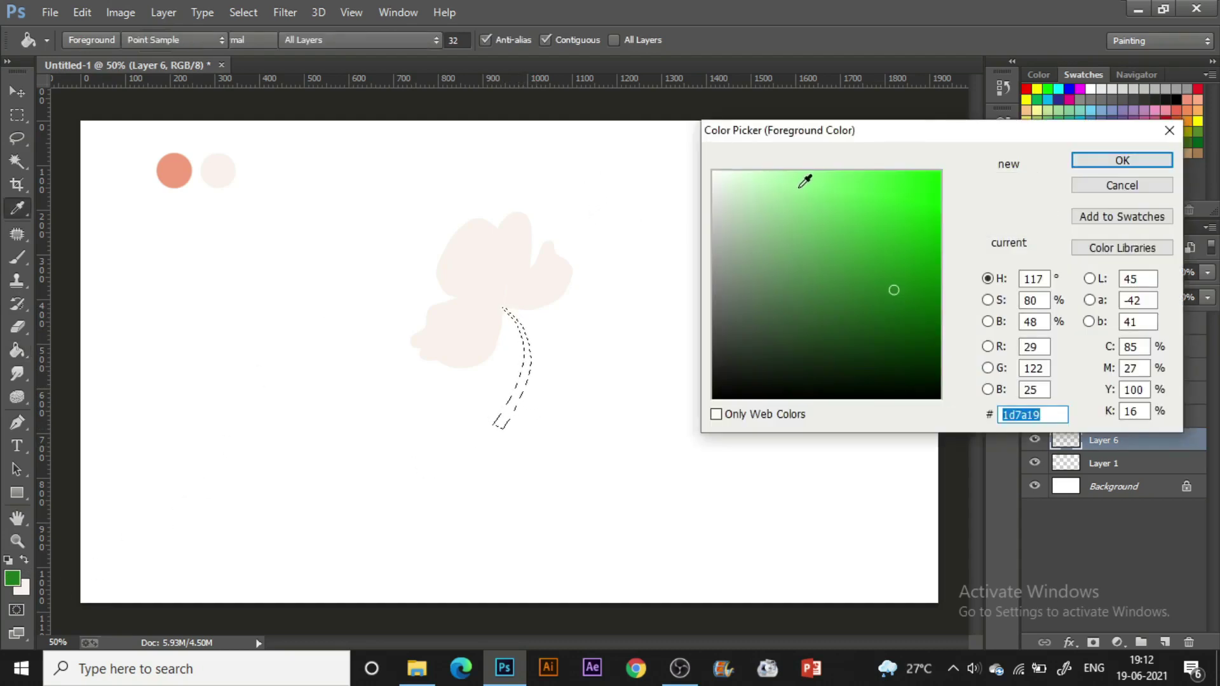
left_click(799, 187)
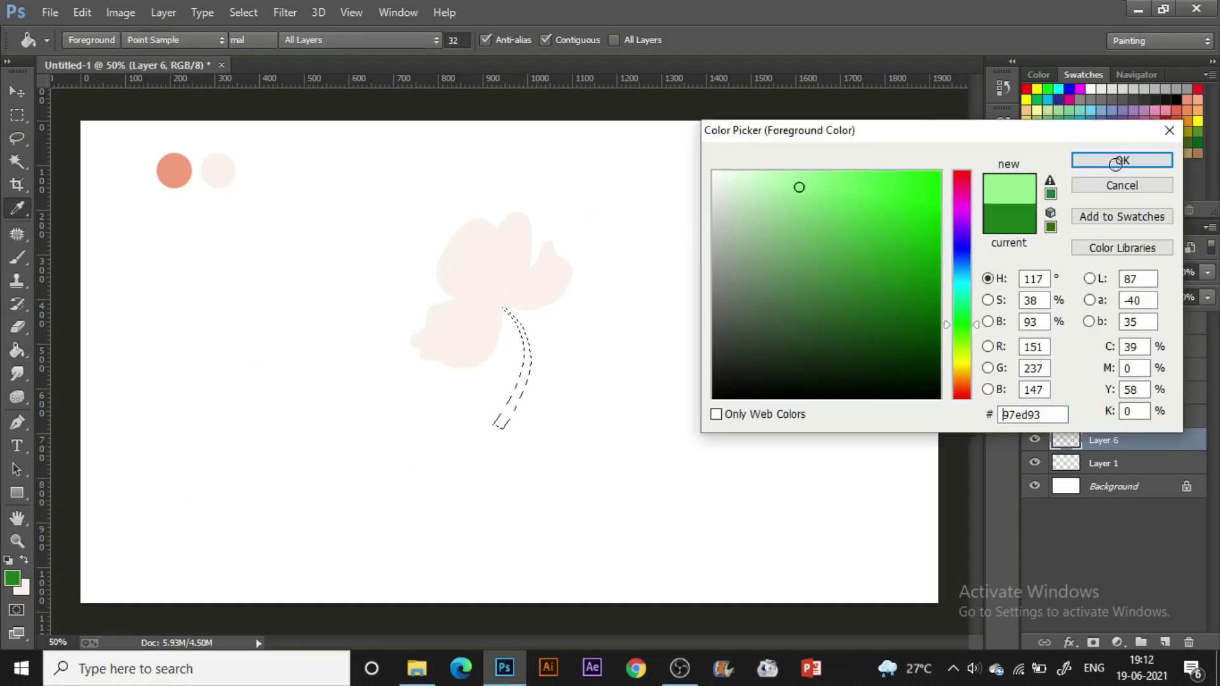
type("b5f0b2")
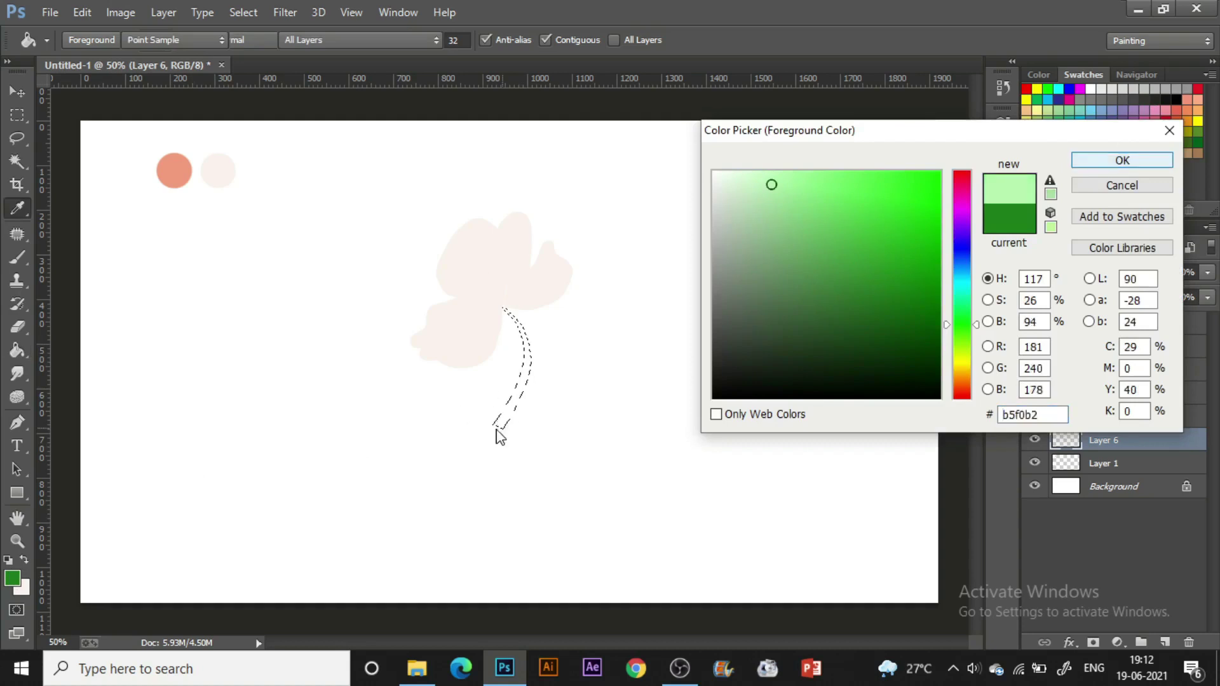
key("Return")
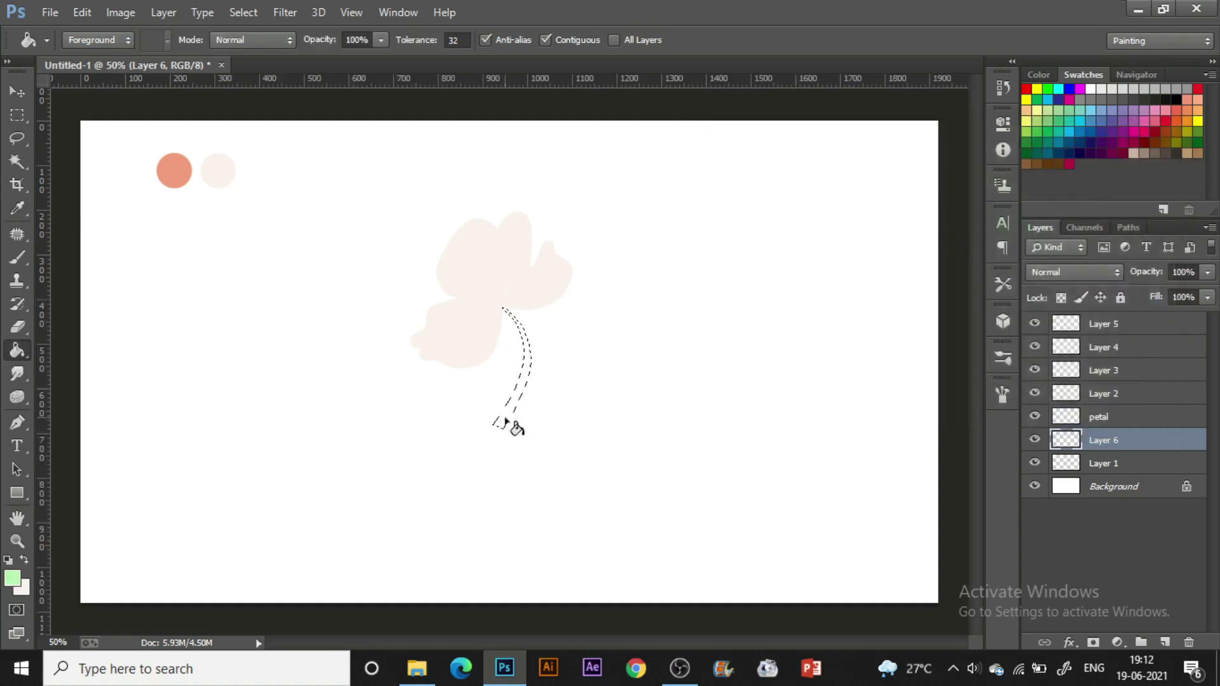
left_click(507, 421)
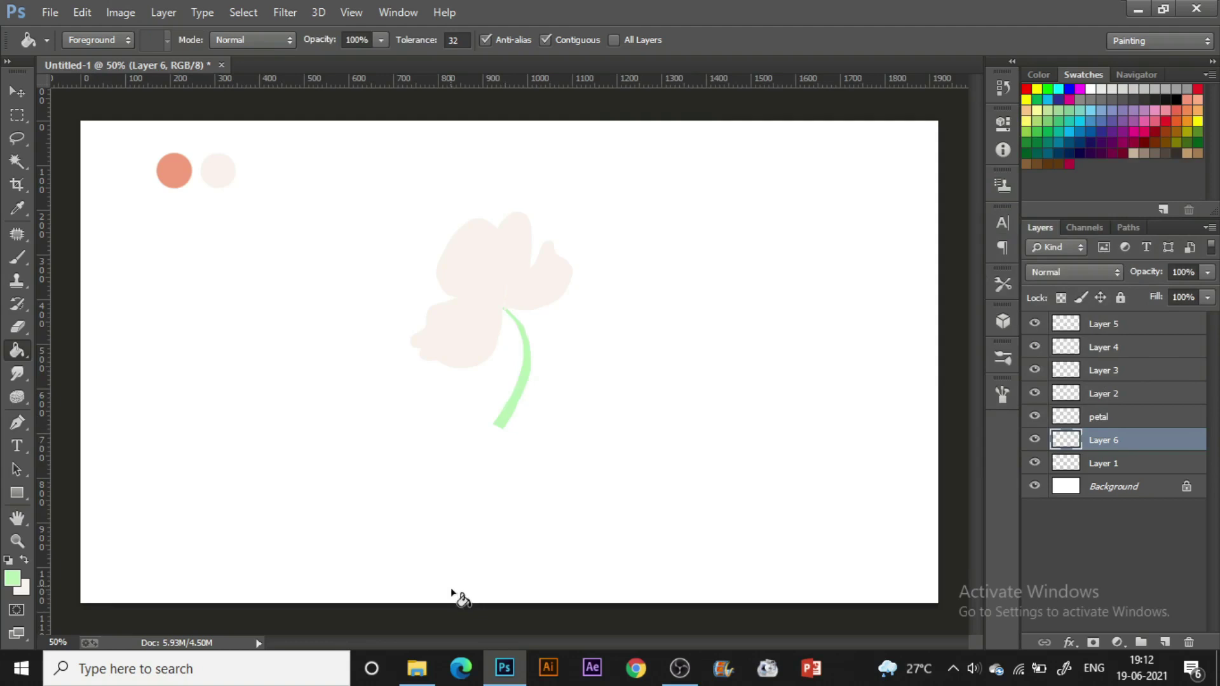
Step: Add layer masks to Layer 5 and Layer 4, each made from the outline of its own petal
left_click_drag(1120, 327, 1042, 399)
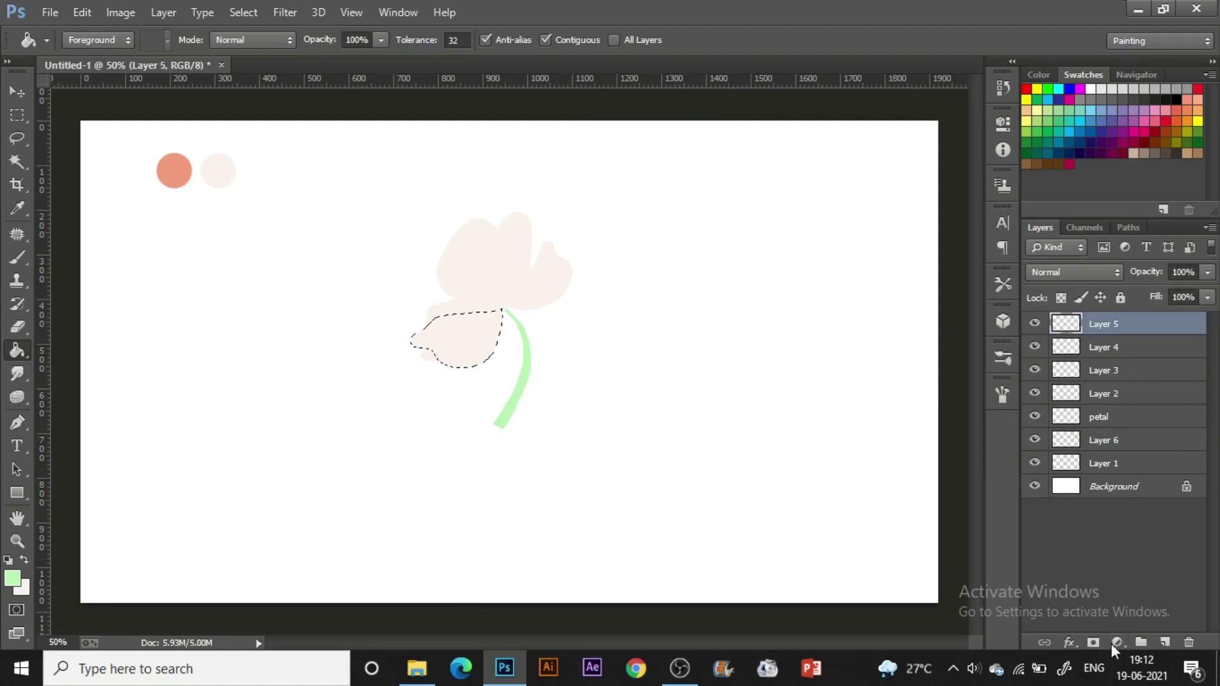
left_click(1093, 642)
left_click(1066, 351)
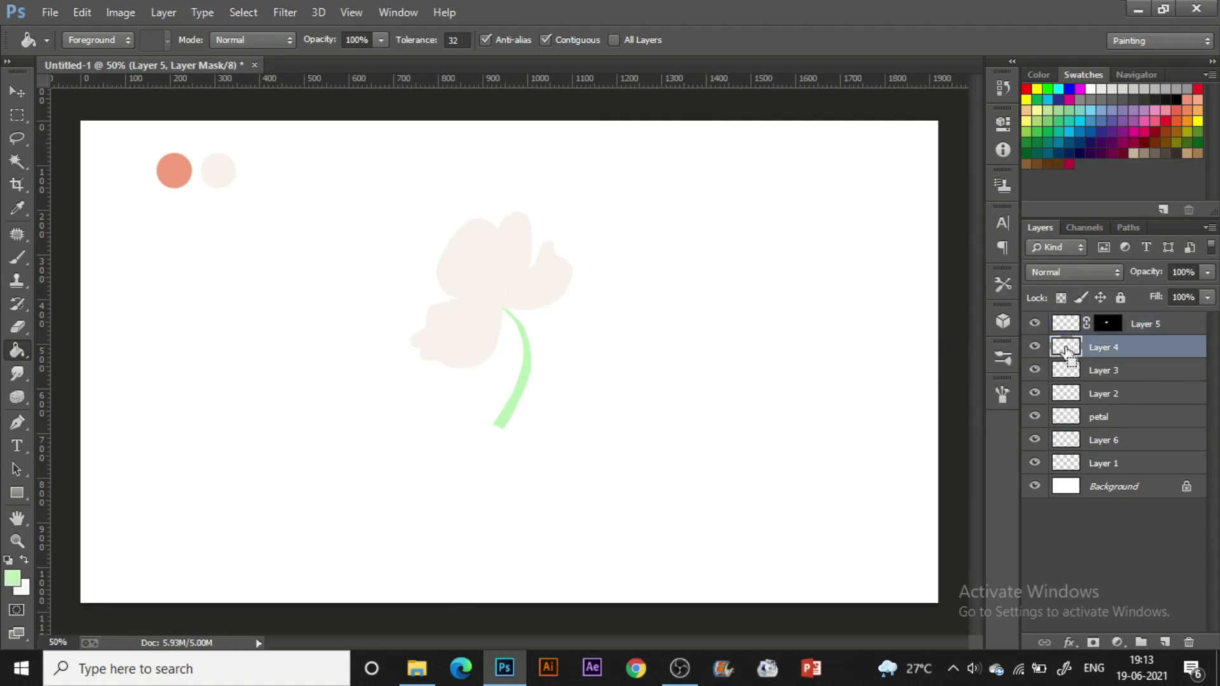
left_click(1066, 350, "ctrl")
left_click(1093, 642)
Step: Mask Layer 3 and Layer 2 with selections loaded from their own petal shapes
left_click(1062, 375, "ctrl")
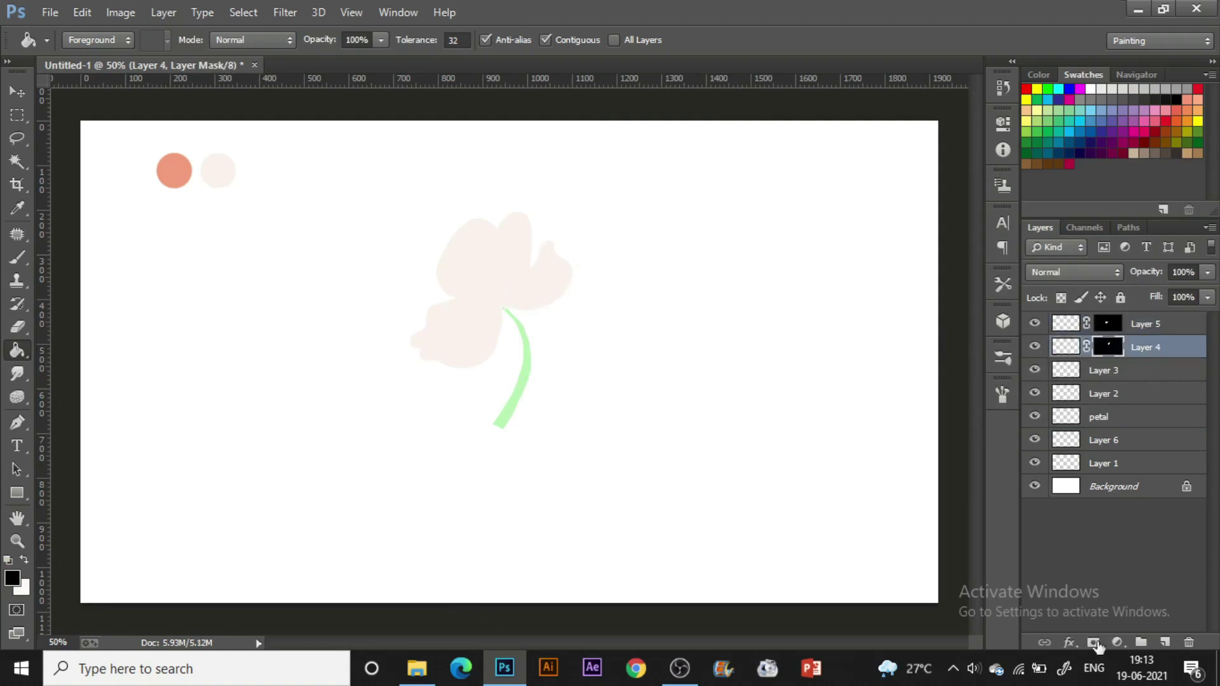
left_click(1093, 642)
key("ctrl+z")
left_click_drag(1072, 375, 1055, 505)
left_click(1092, 640)
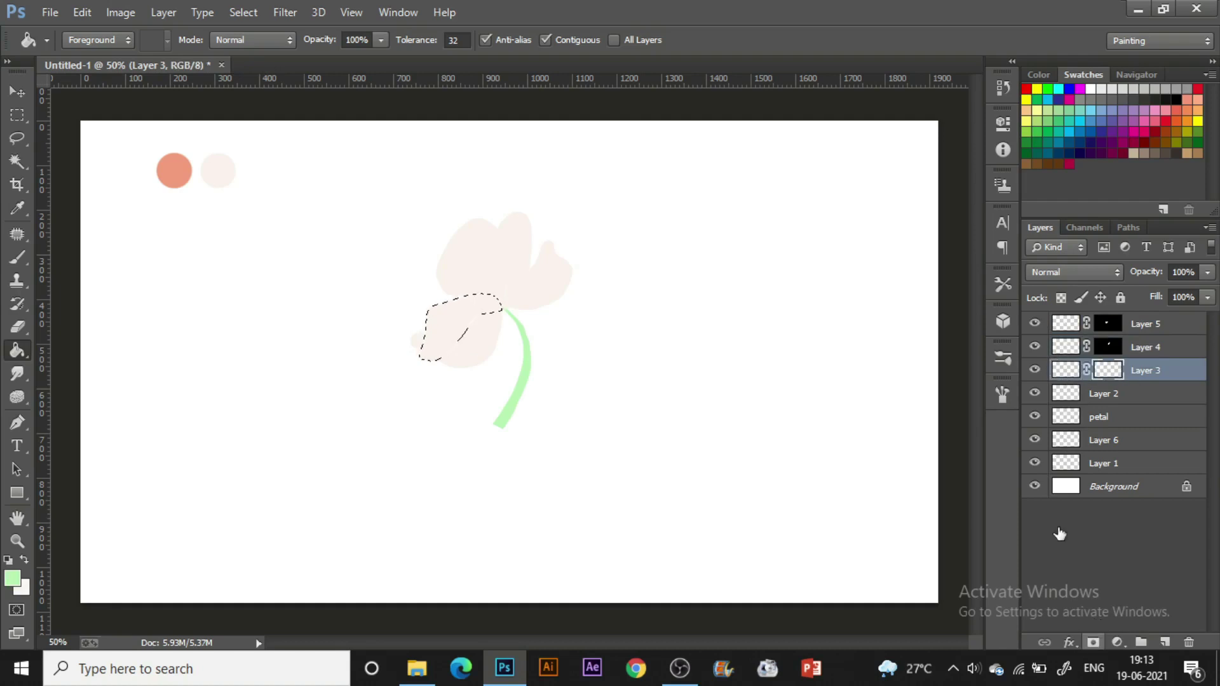
left_click(1057, 399)
left_click(1065, 416, "ctrl")
left_click(1093, 642)
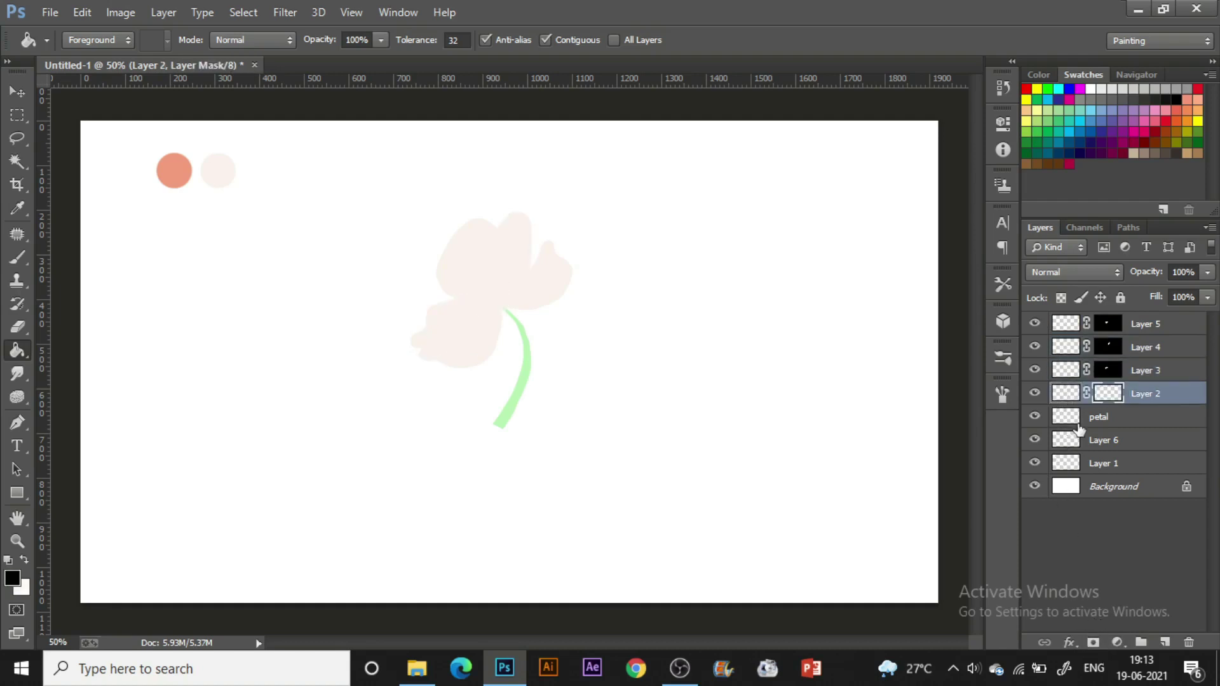
Step: Mask the petal layer and the stem's Layer 6 with selections loaded from their own shapes
left_click(1068, 419)
left_click(1066, 418, "ctrl")
left_click(1115, 643)
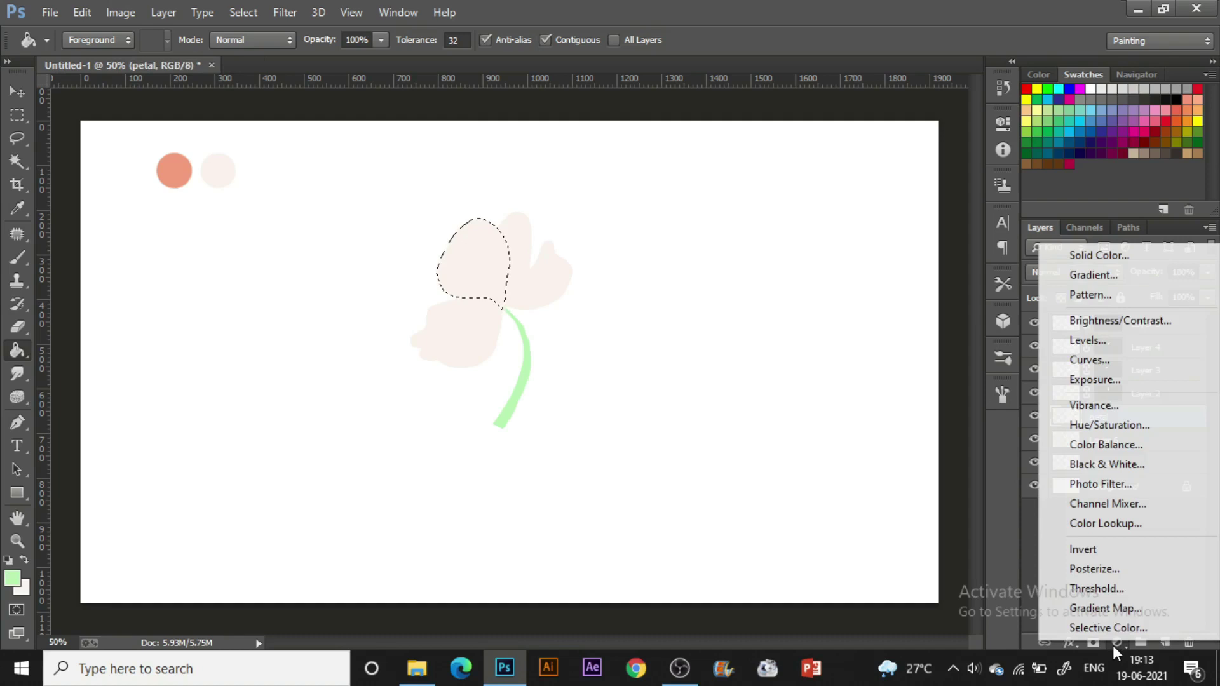
left_click(1112, 646)
left_click(1092, 641)
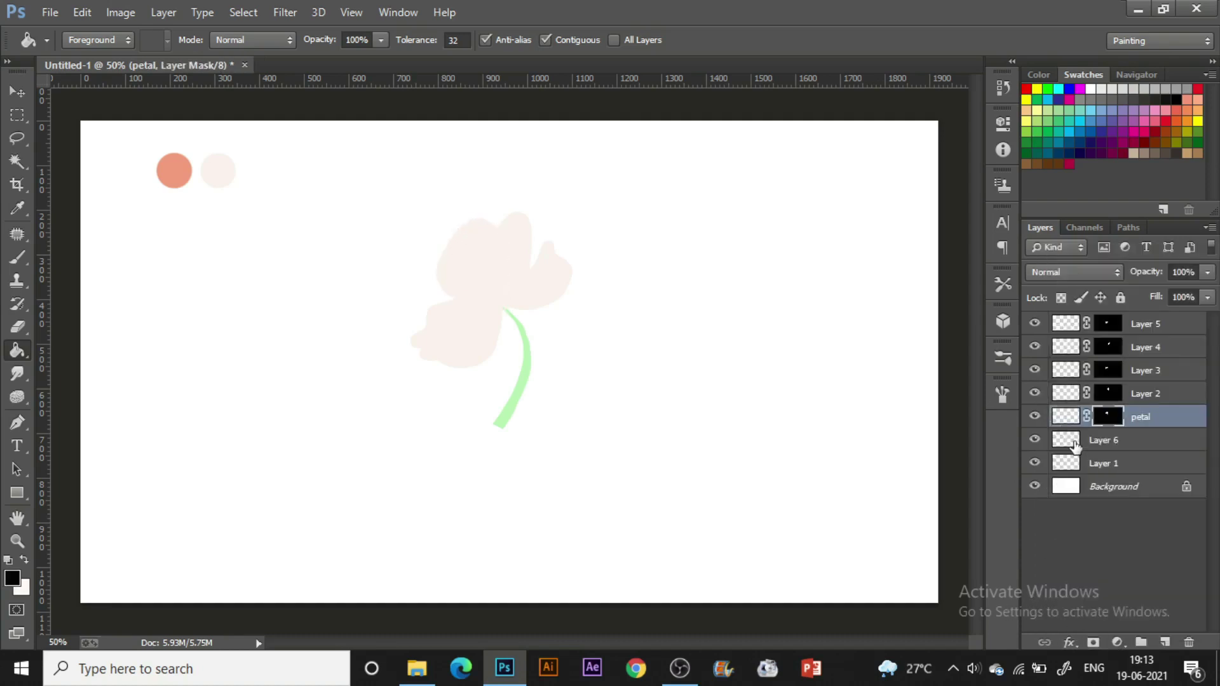
left_click(1109, 440)
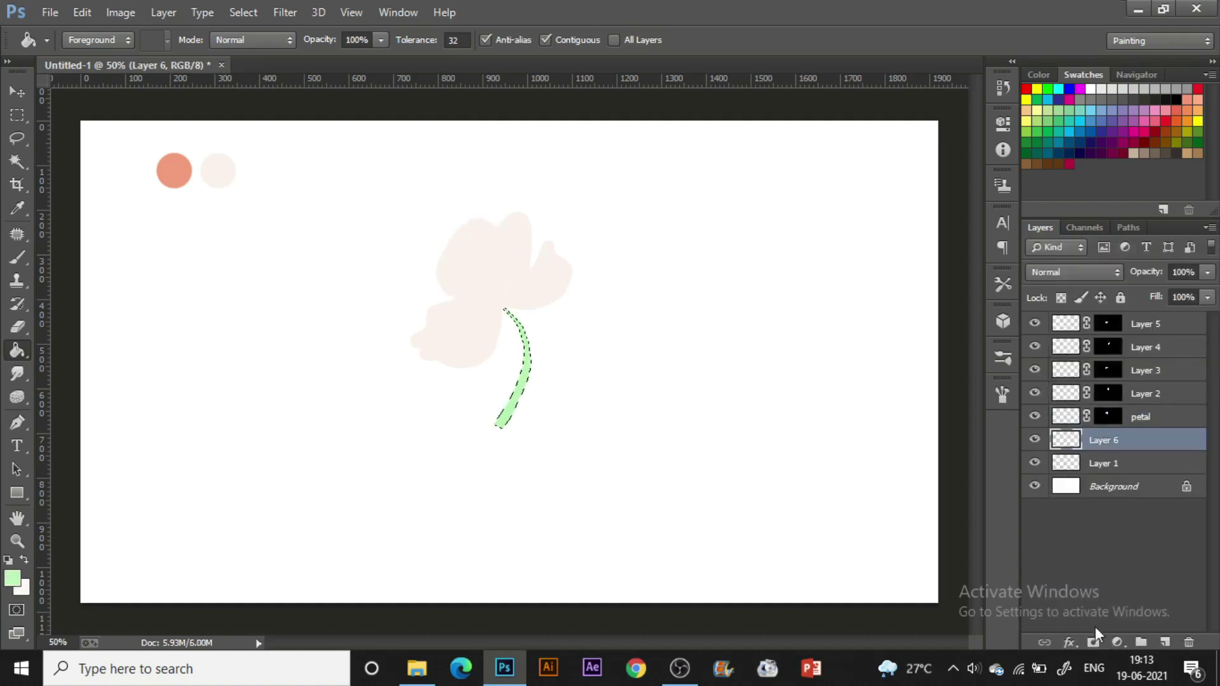
left_click(1093, 642)
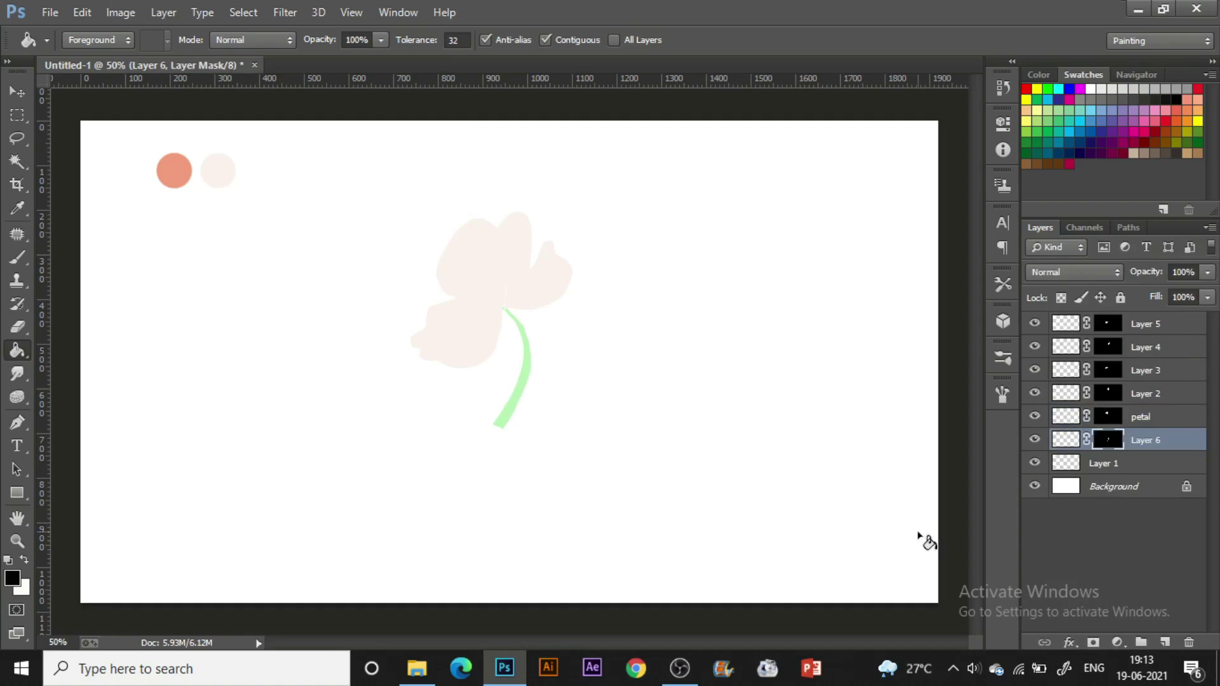
Step: With Layer 5's artwork active, sample the salmon swatch and set up a soft round brush at 39% opacity
left_click(1138, 337)
key("b")
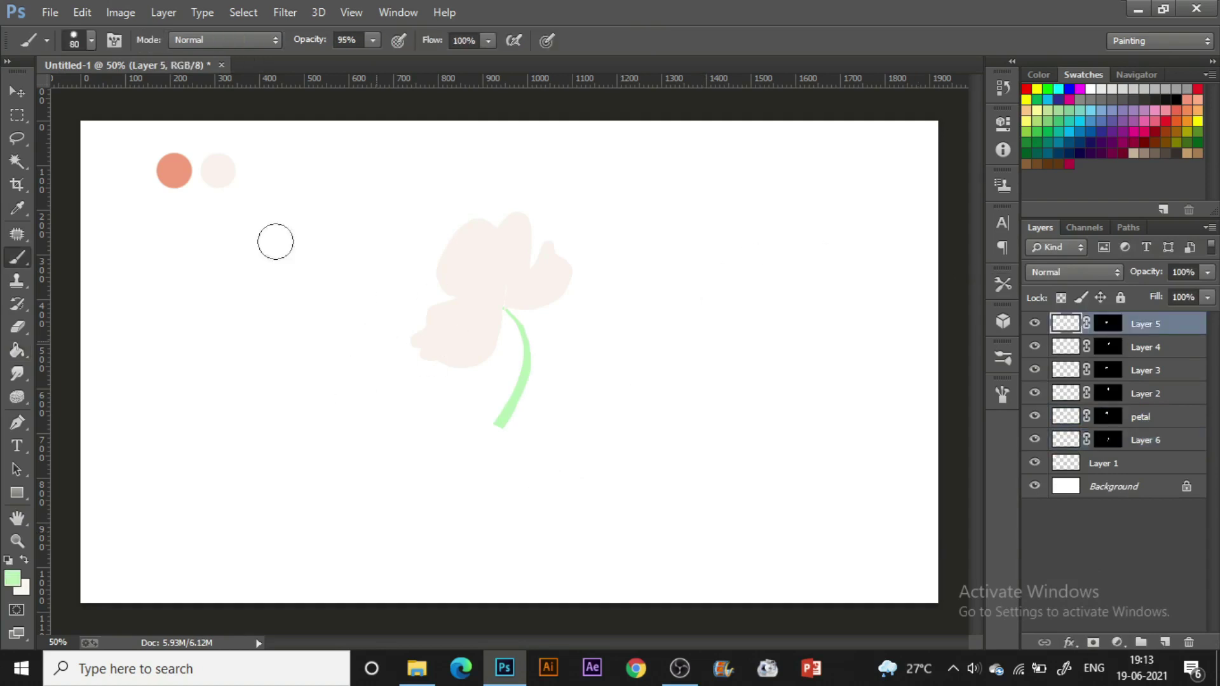
key("i")
left_click(189, 175)
key("b")
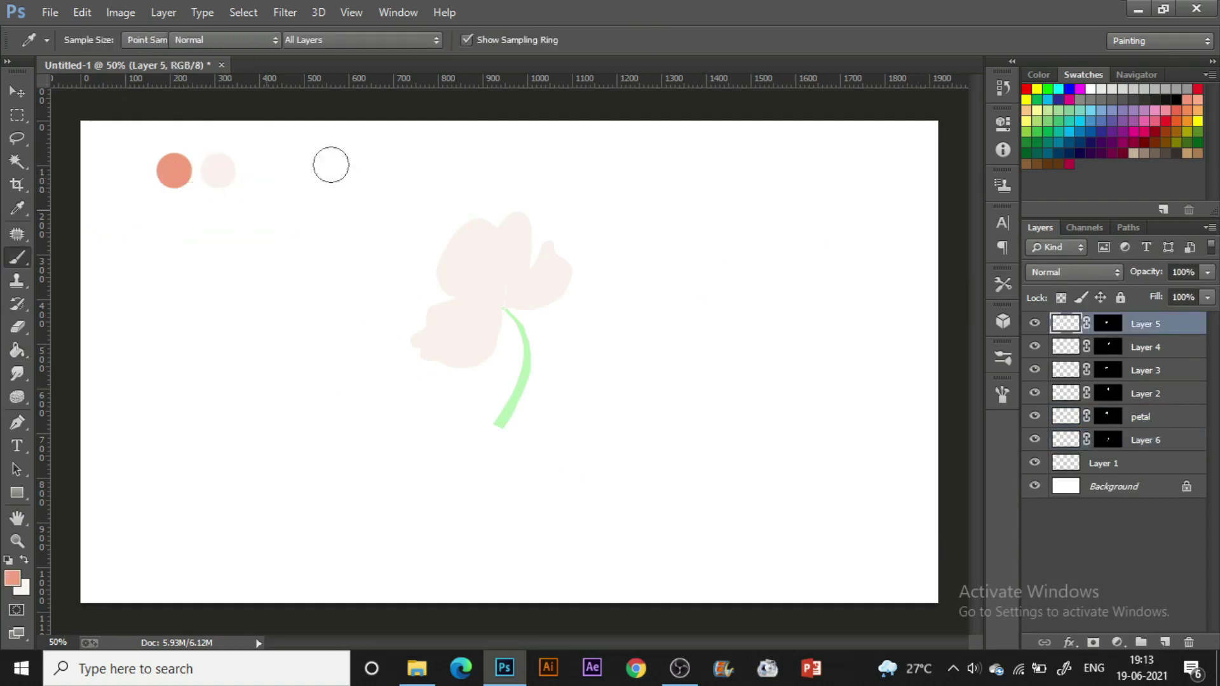
left_click(373, 40)
left_click_drag(341, 63, 323, 60)
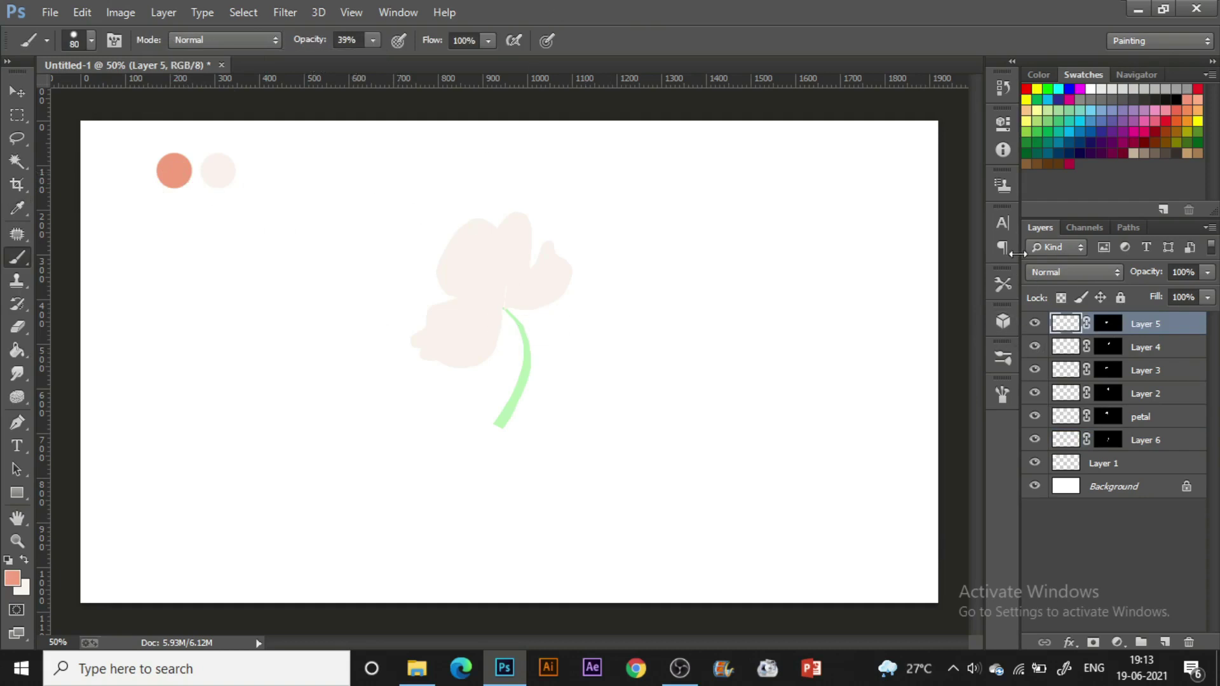
left_click(1002, 359)
left_click(942, 204)
left_click(953, 141)
Step: Move Layer 5 below Layer 4 and brush soft salmon shading around the edges of its petal
left_click(1034, 324)
left_click(1034, 324)
left_click_drag(1109, 334, 1117, 383)
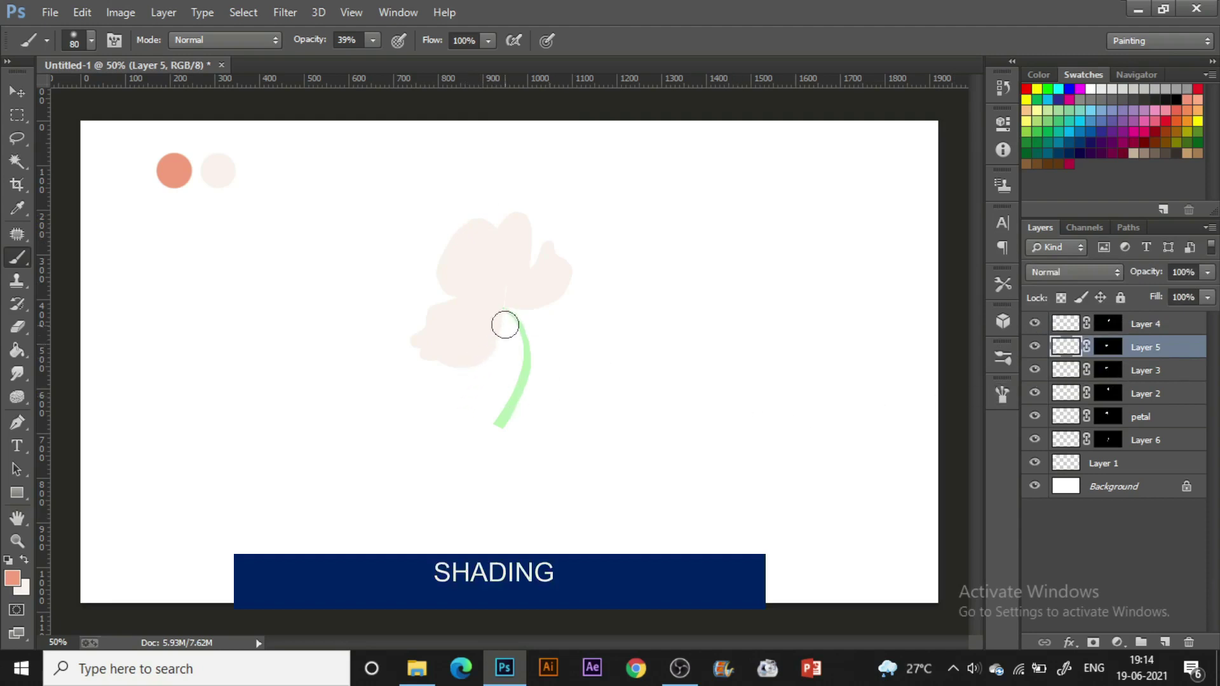
mouse_move(506, 322)
left_mouse_down()
mouse_move(509, 349)
mouse_move(493, 379)
mouse_move(503, 356)
mouse_move(464, 379)
mouse_move(403, 368)
left_mouse_up()
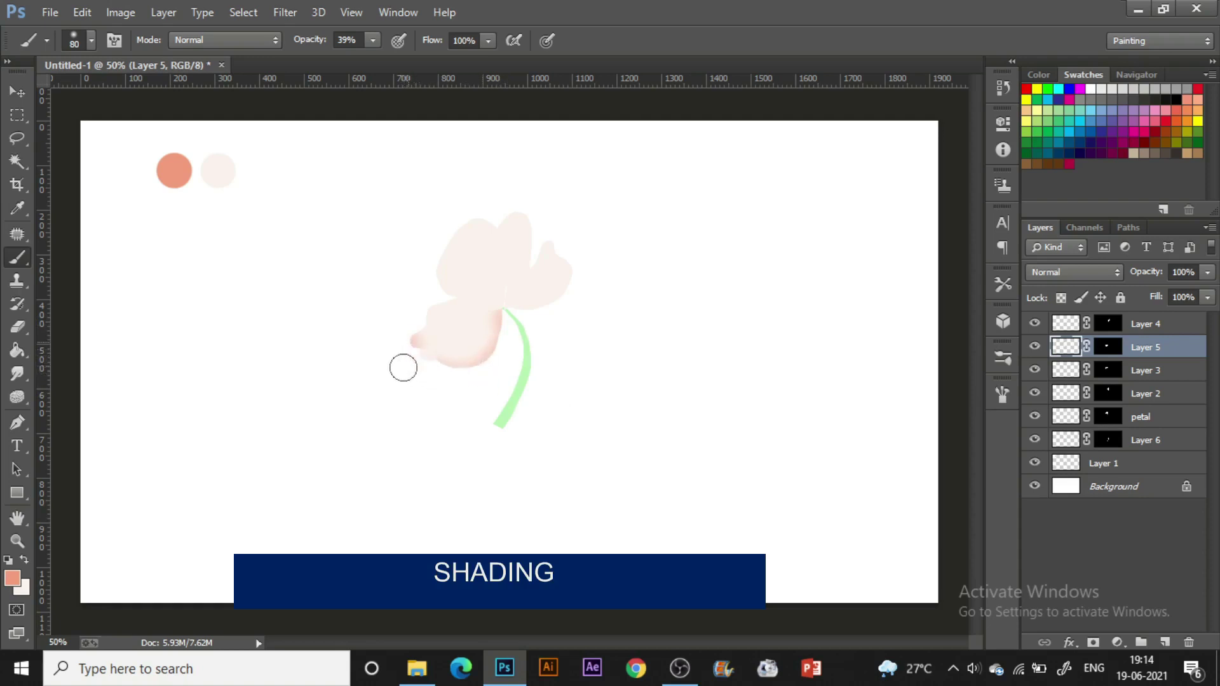
mouse_move(416, 318)
left_mouse_down()
mouse_move(463, 295)
mouse_move(489, 298)
left_mouse_up()
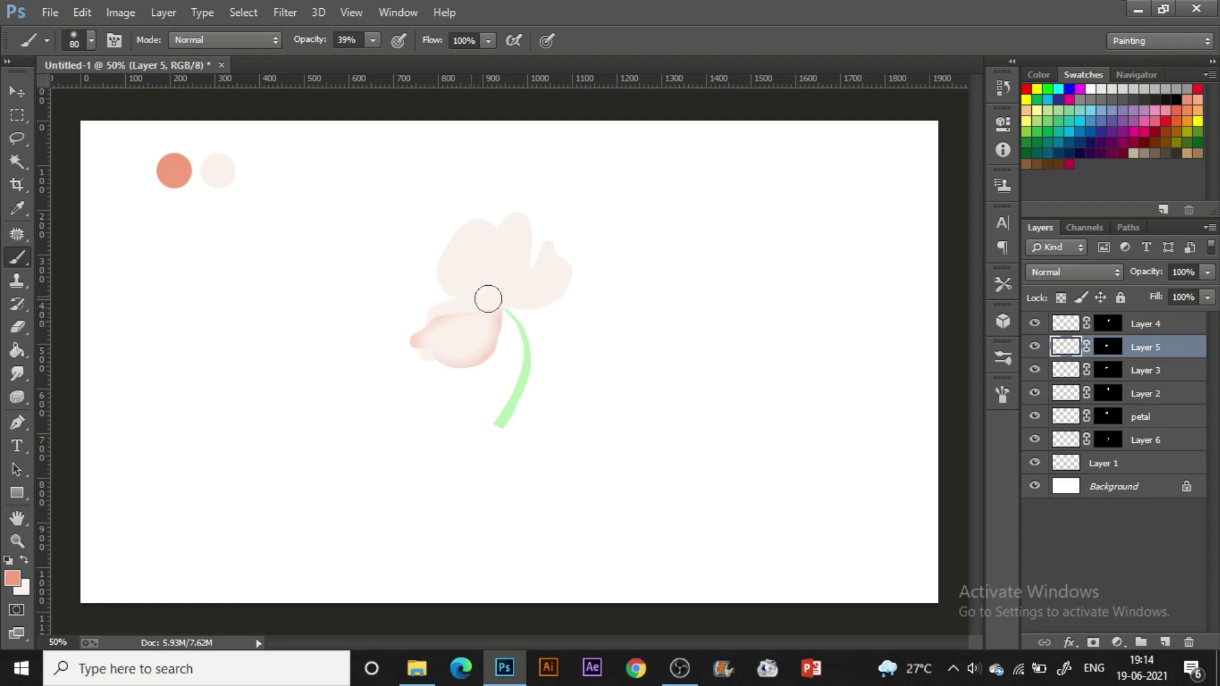
Step: Identify Layer 3's petal and move Layer 3 above Layer 5 in the stacking order
left_click(1138, 374)
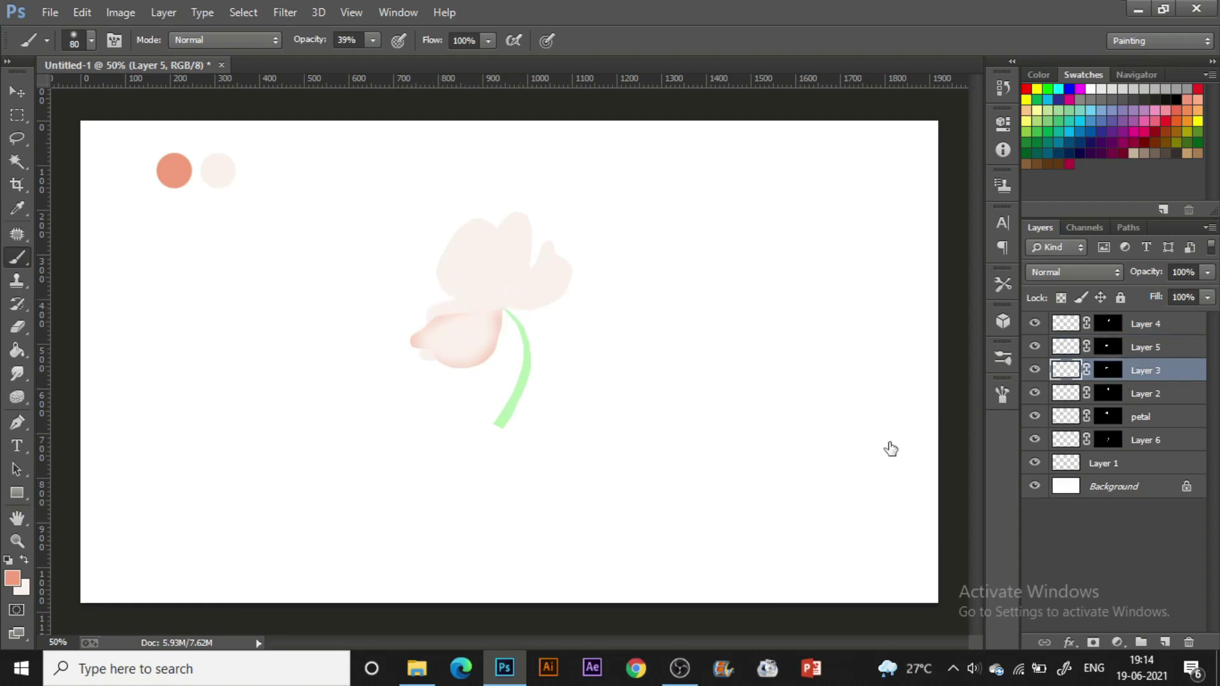
left_click(1035, 372)
left_click_drag(1144, 371, 1074, 343)
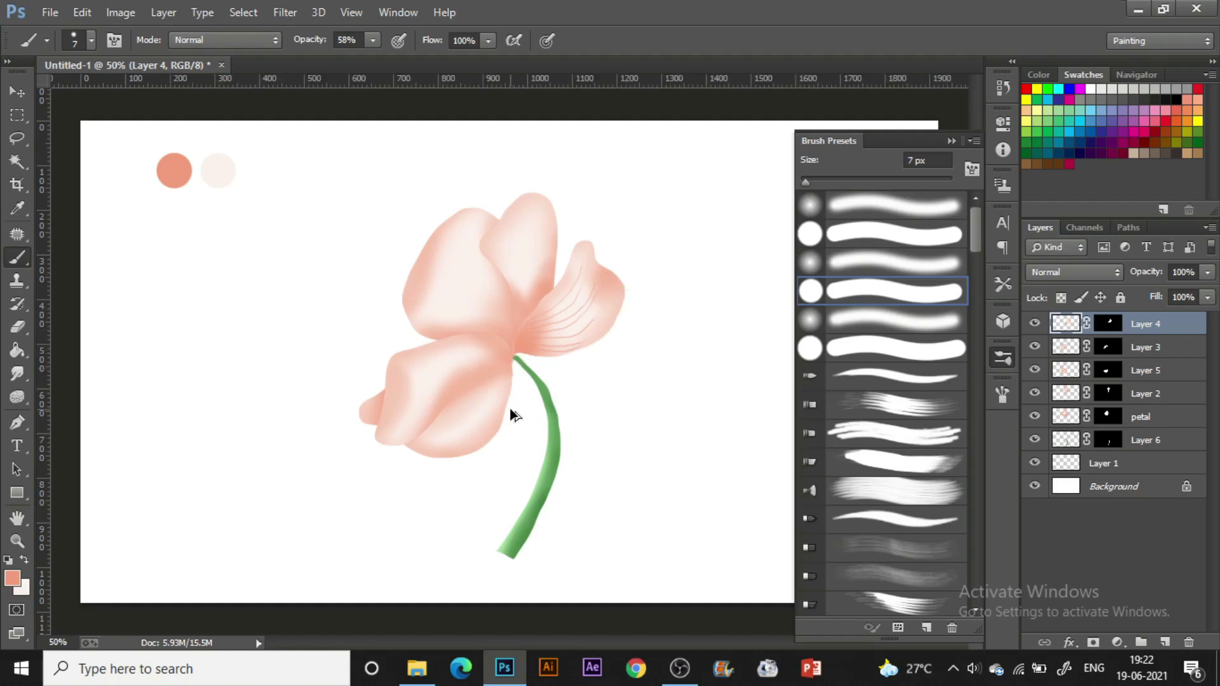
Step: Undo the most recent vein strokes painted on the flower's right petal
key("ctrl+alt+z")
key("ctrl+alt+z")
key("ctrl+alt+z")
key("ctrl+alt+z")
Step: Create a new layer above Layer 4, copy Layer 4's mask onto it and make its artwork active
left_click(1163, 643)
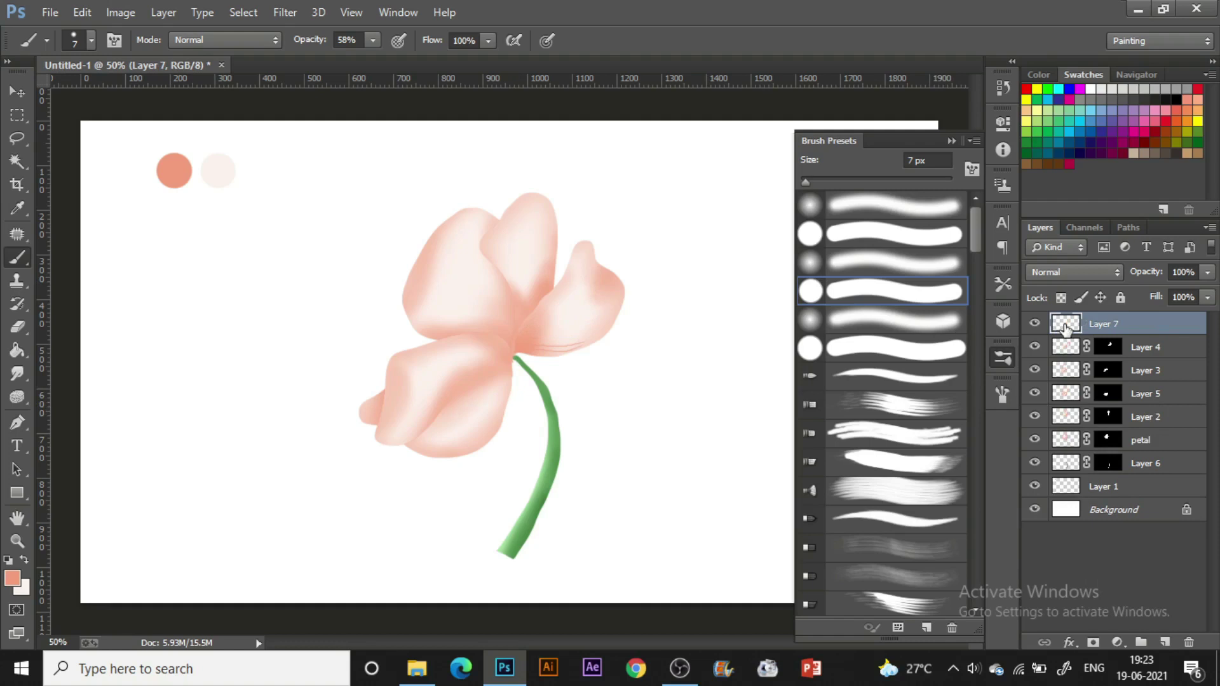
left_click_drag(1107, 347, 1108, 324)
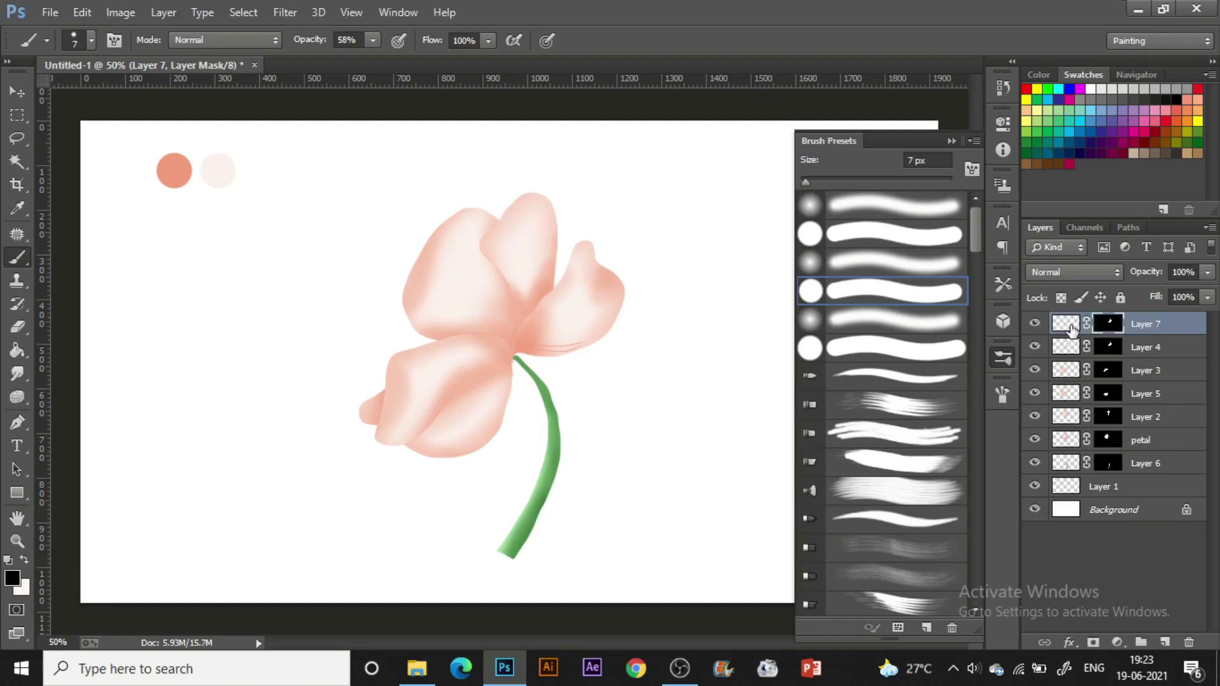
left_click(1065, 324)
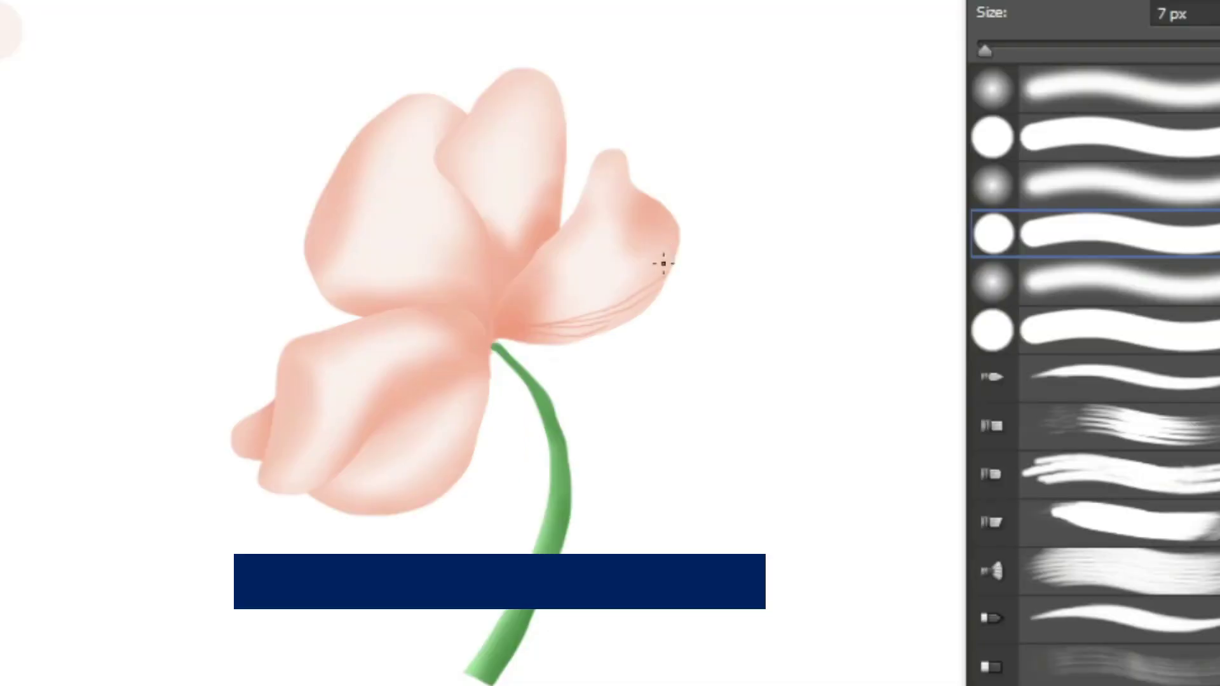
Step: Draw fine salmon vein lines with the 7 px brush, fanning across the right petal towards its base
mouse_move(616, 308)
left_mouse_down()
mouse_move(552, 340)
mouse_move(570, 328)
left_mouse_up()
left_click_drag(671, 223, 534, 299)
left_click_drag(662, 197, 539, 292)
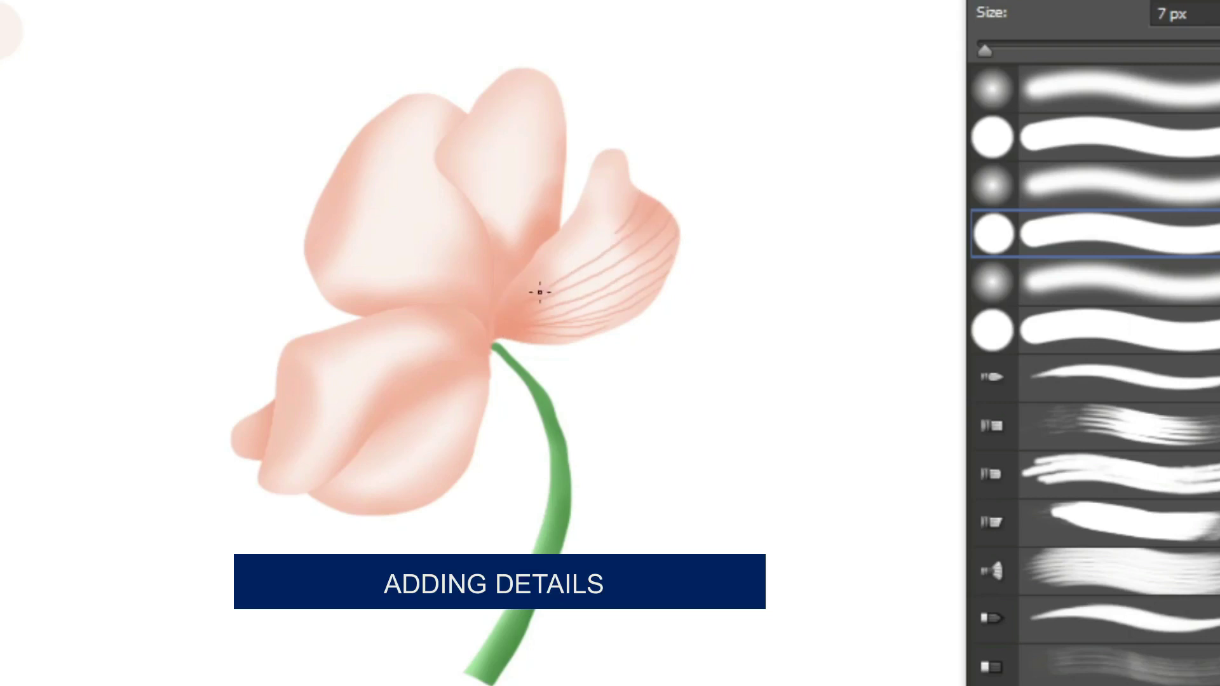
left_click_drag(606, 195, 498, 308)
mouse_move(607, 156)
left_mouse_down()
mouse_move(515, 282)
mouse_move(541, 263)
left_mouse_up()
left_click_drag(635, 185, 531, 283)
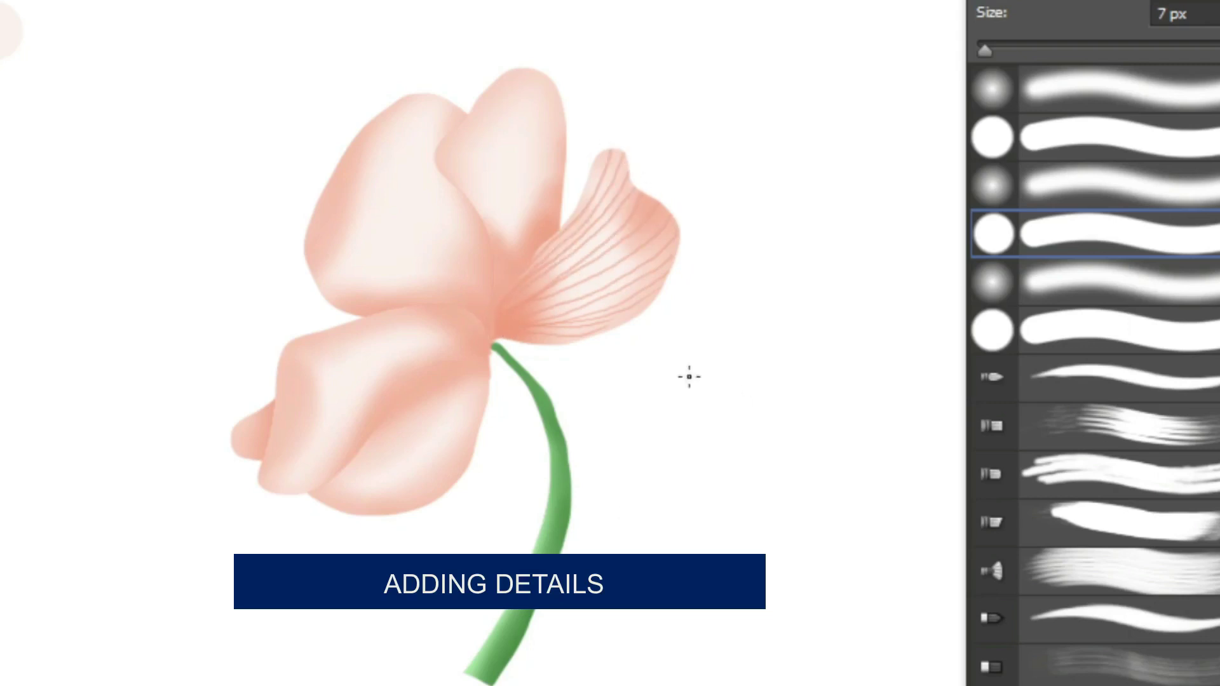
Step: Soften the right petal's vein lines with a 125 px soft round eraser
key("e")
left_click(1197, 86)
key("bracketright")
key("bracketright")
key("bracketright")
key("bracketright")
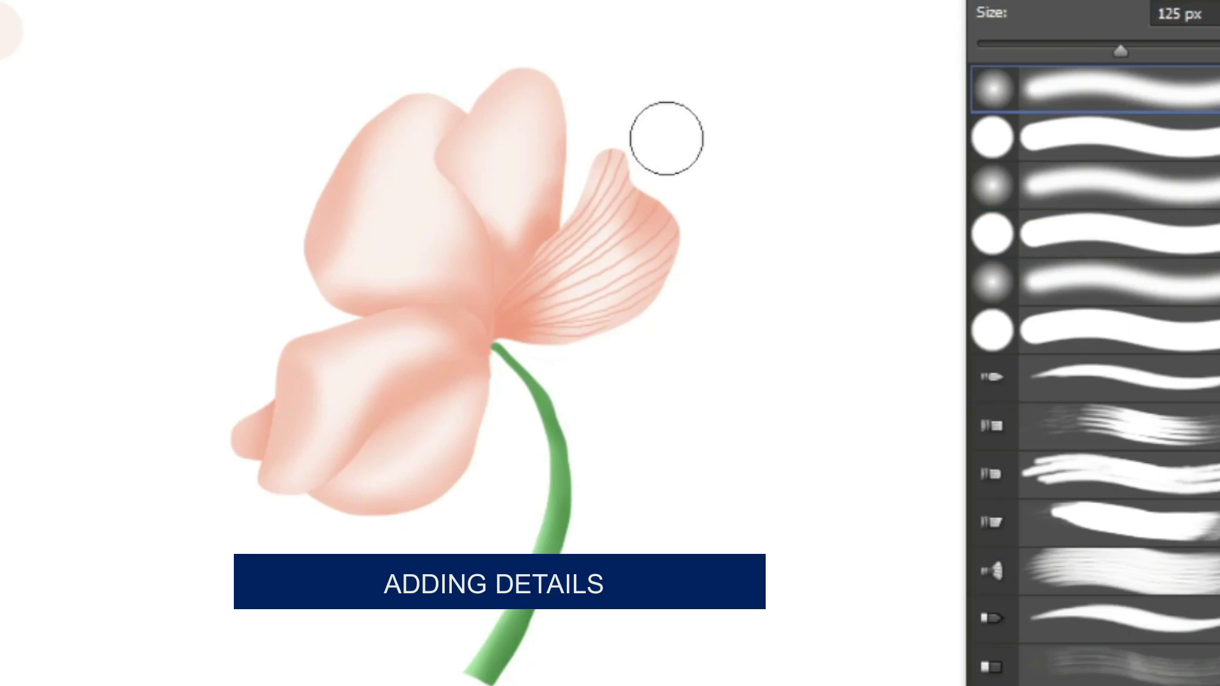
left_click_drag(687, 190, 706, 217)
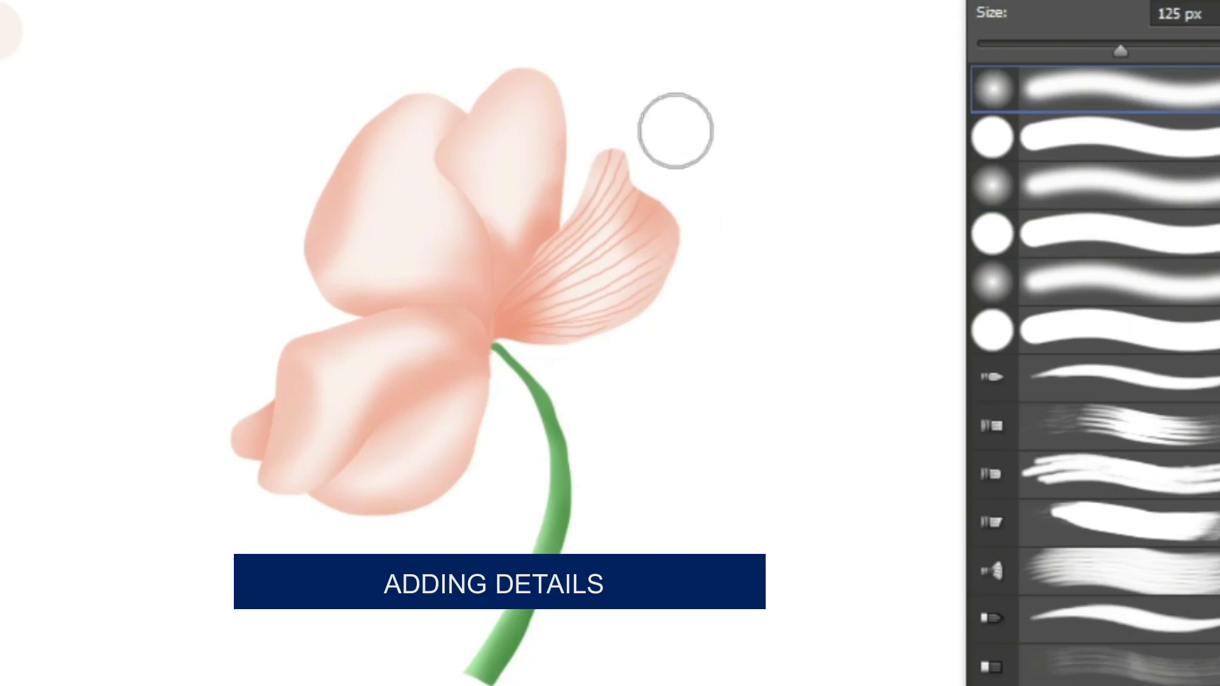
mouse_move(675, 131)
left_mouse_down()
mouse_move(582, 214)
mouse_move(552, 212)
mouse_move(671, 225)
mouse_move(513, 297)
left_mouse_up()
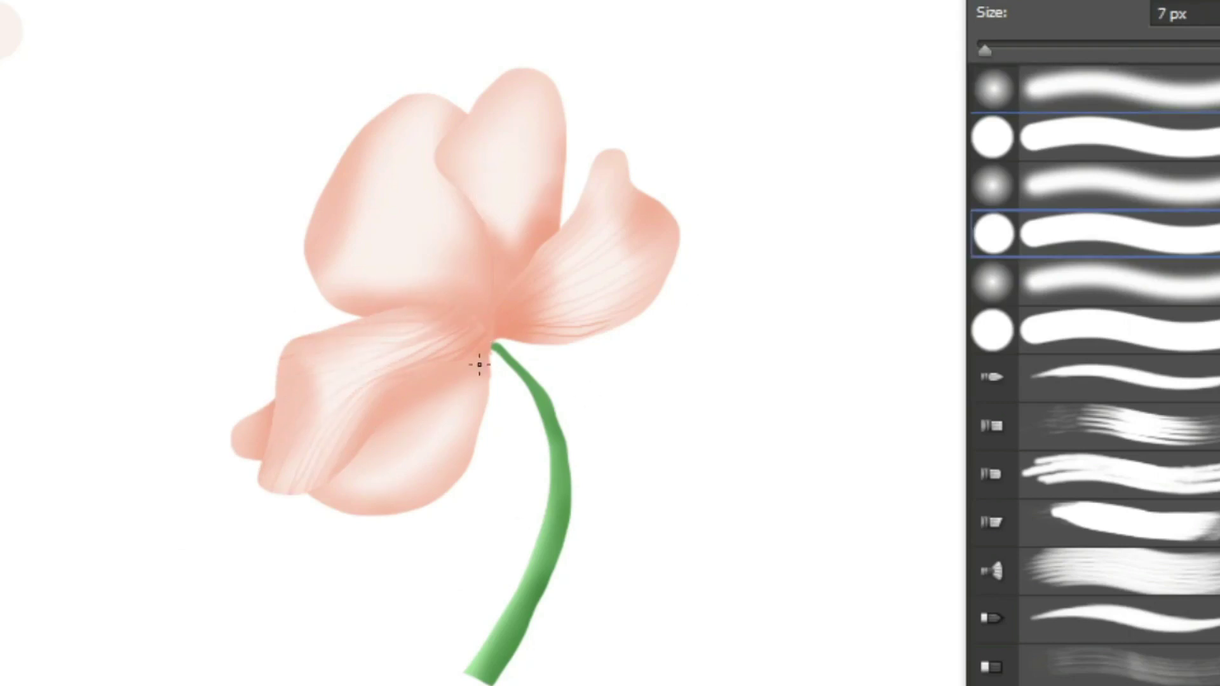
left_click_drag(477, 375, 361, 455)
left_click_drag(466, 409, 309, 494)
key("ctrl+alt+z")
key("ctrl+alt+z")
Step: Draw fine curved salmon vein lines with the 7 px brush from the flower's base across the lower rounded petal
mouse_move(490, 350)
left_mouse_down()
mouse_move(455, 436)
mouse_move(346, 485)
mouse_move(468, 379)
mouse_move(326, 477)
left_mouse_up()
left_click_drag(460, 398, 332, 510)
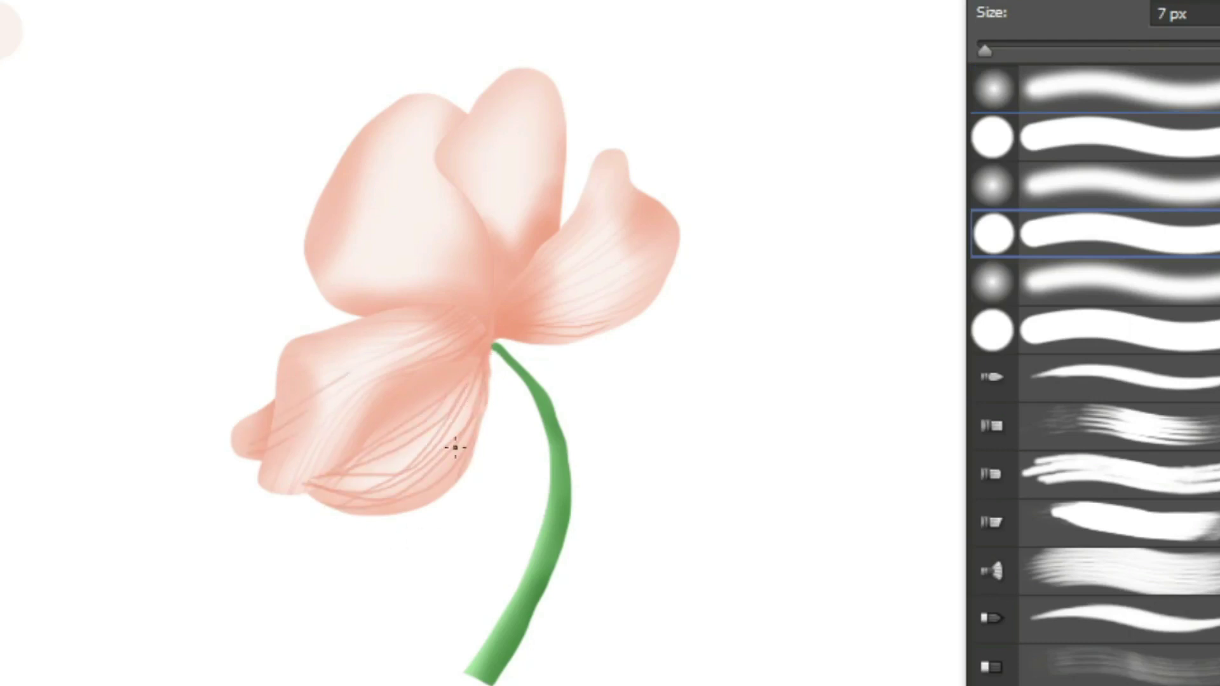
Step: Add a last salmon vein line to the lower rounded petal and soften the lower petals' veins with a 125 px soft eraser
left_click_drag(448, 415, 349, 492)
key("e")
left_click_drag(322, 391, 319, 392)
mouse_move(412, 459)
left_mouse_down()
mouse_move(373, 467)
mouse_move(371, 479)
mouse_move(479, 581)
mouse_move(609, 464)
mouse_move(523, 398)
mouse_move(471, 485)
left_mouse_up()
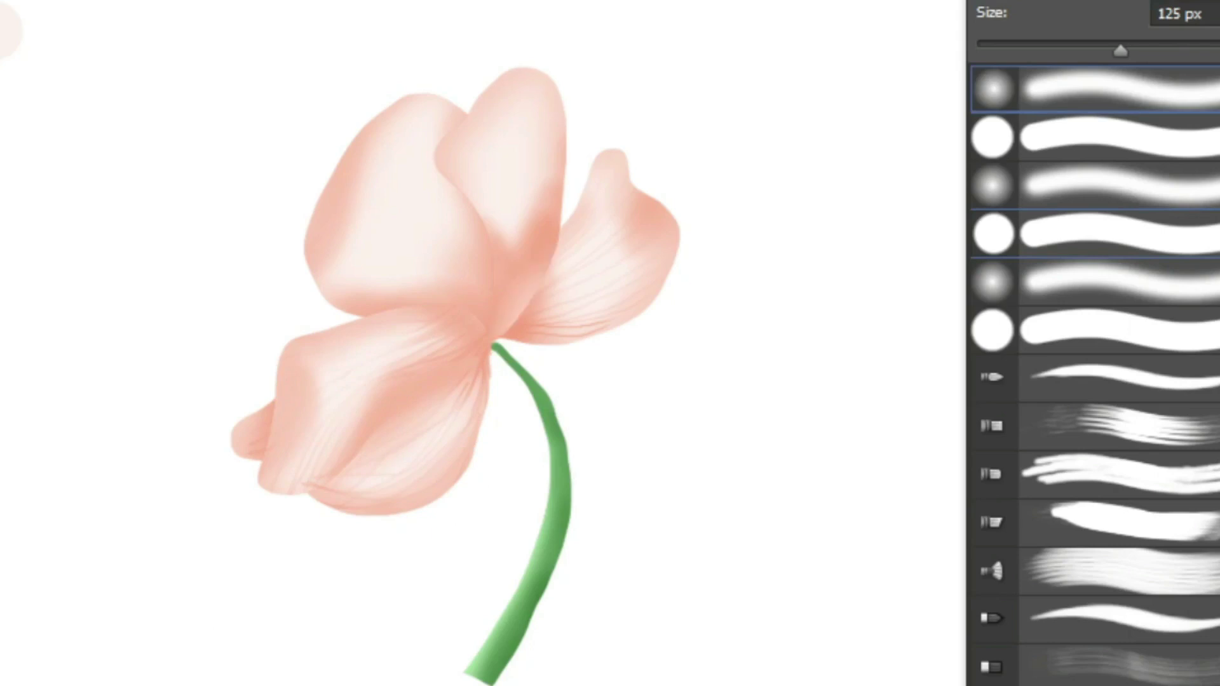
Step: Draw curved salmon vein lines with the 7 px brush from the tip and edges of the upper middle petal towards its base
key("b")
key("bracketleft")
key("bracketleft")
key("bracketleft")
key("bracketleft")
key("bracketleft")
key("bracketleft")
key("bracketleft")
key("bracketleft")
key("bracketleft")
key("bracketleft")
key("bracketleft")
key("bracketleft")
key("bracketleft")
key("bracketleft")
key("bracketleft")
key("bracketleft")
key("bracketleft")
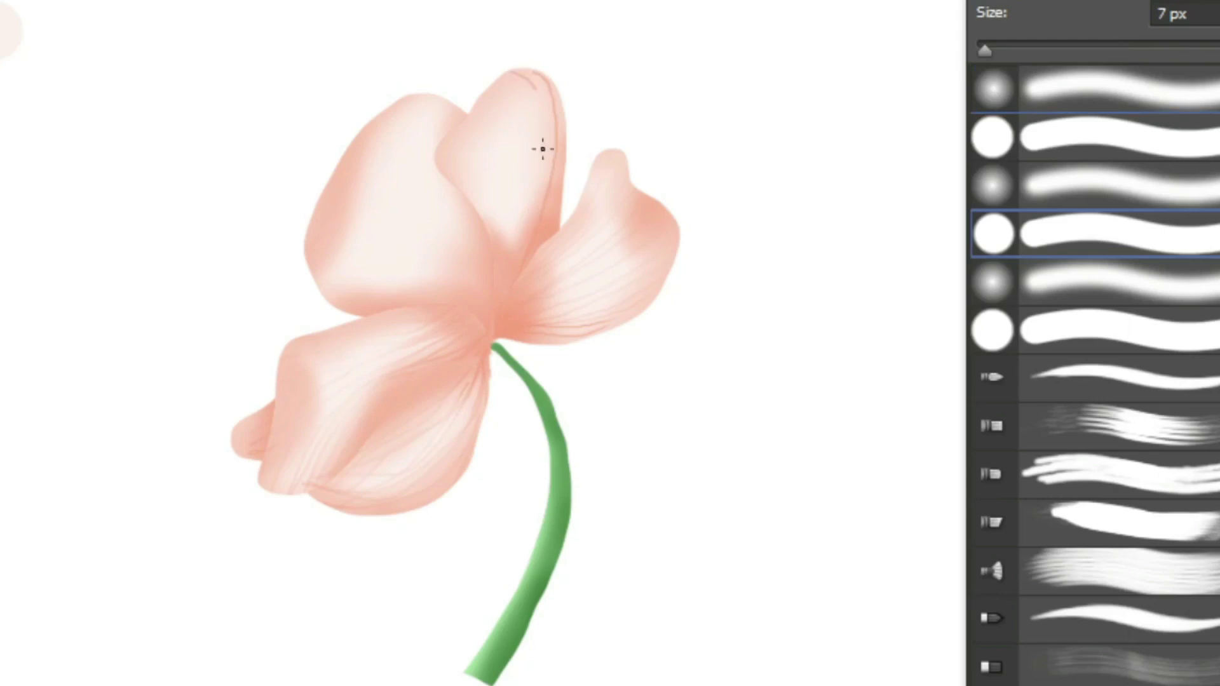
left_click_drag(514, 89, 521, 247)
left_click_drag(530, 112, 501, 243)
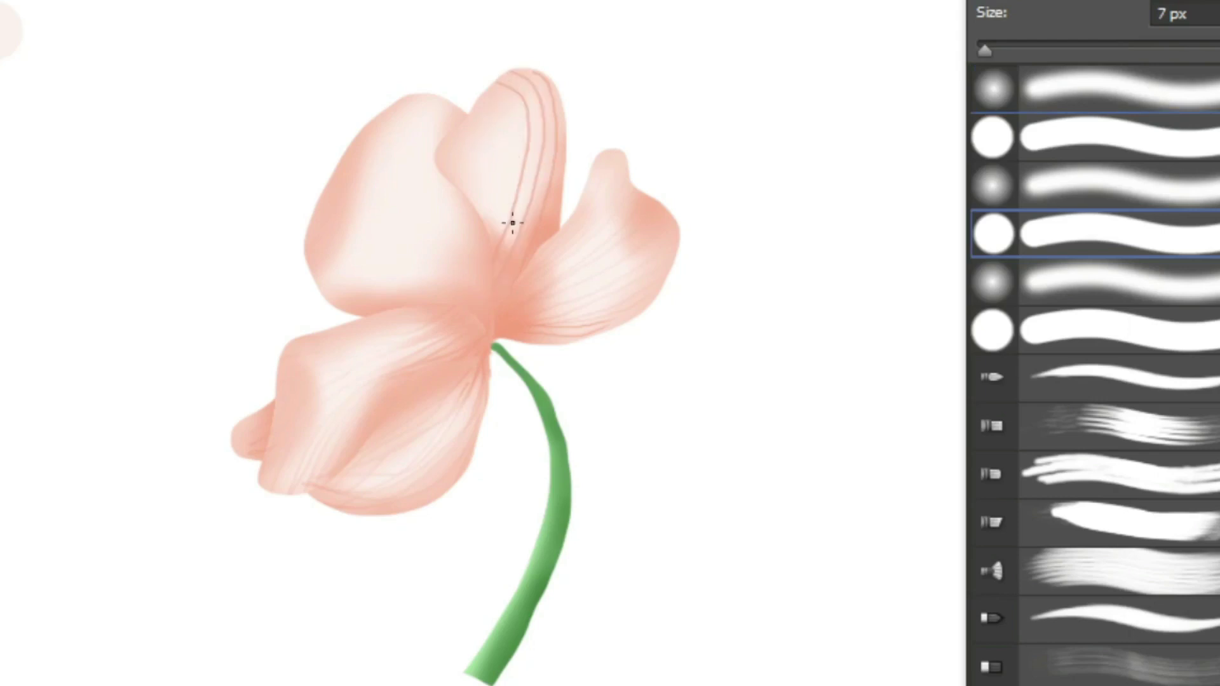
mouse_move(486, 94)
left_mouse_down()
mouse_move(512, 250)
mouse_move(515, 173)
left_mouse_up()
left_click_drag(459, 132, 515, 244)
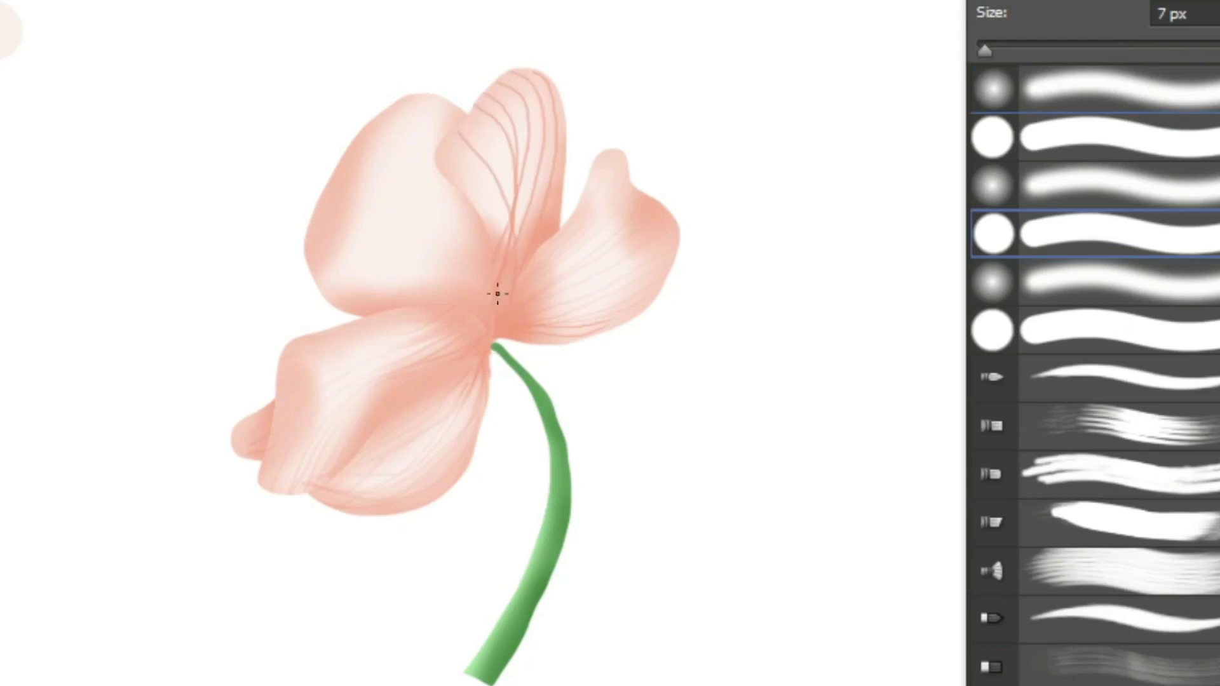
left_click_drag(476, 122, 517, 235)
left_click_drag(451, 148, 502, 233)
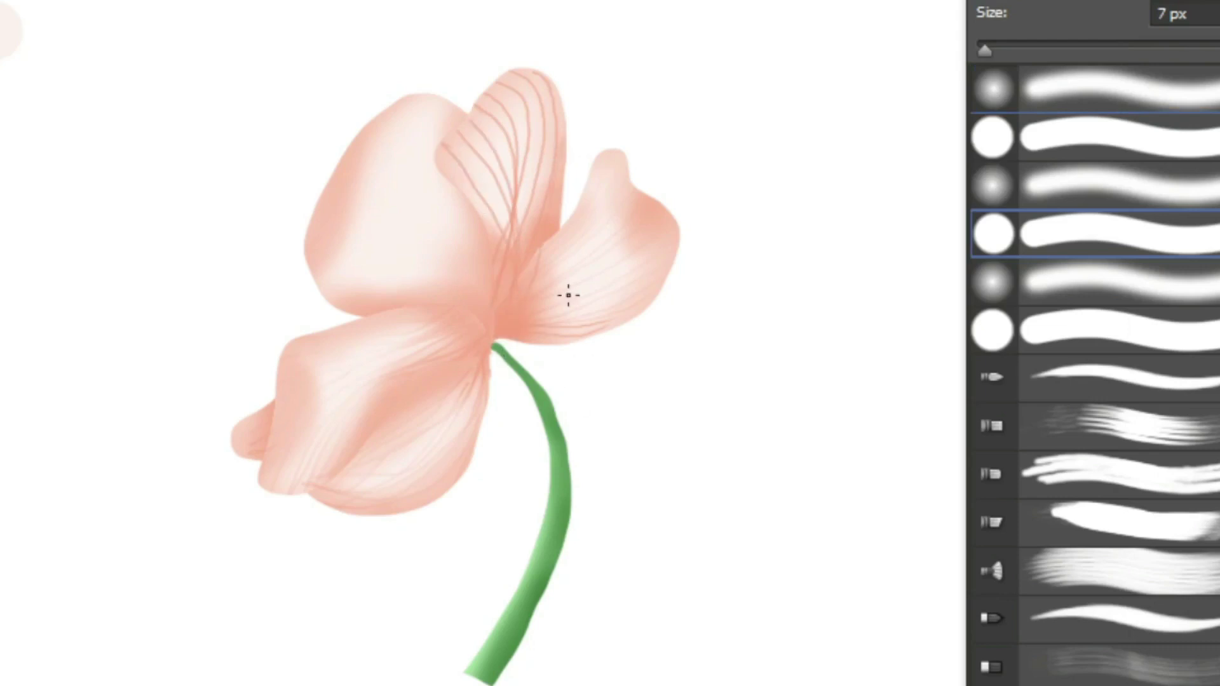
Step: Soften the upper middle petal's vein lines with the 125 px soft round eraser
key("e")
mouse_move(512, 303)
left_mouse_down()
mouse_move(541, 315)
mouse_move(518, 326)
left_mouse_up()
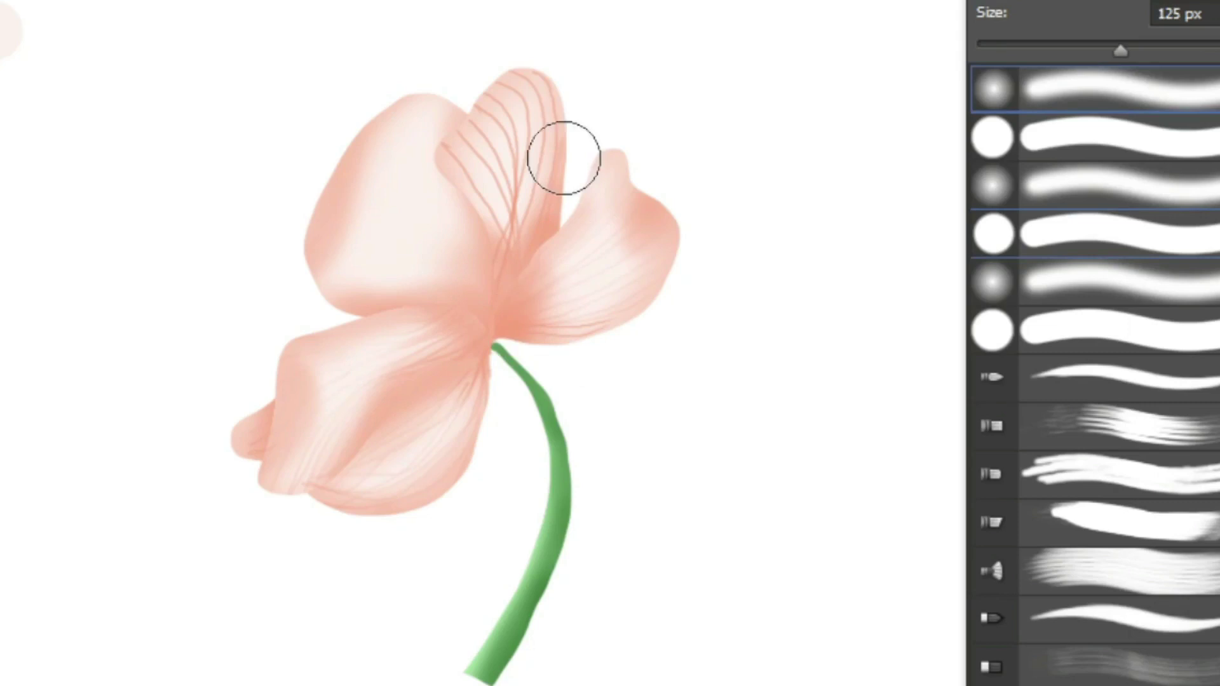
mouse_move(511, 65)
left_mouse_down()
mouse_move(459, 144)
mouse_move(572, 98)
mouse_move(474, 275)
mouse_move(477, 168)
left_mouse_up()
Step: Add short 7 px salmon vein strokes near the upper middle petal's base and soften them with the 125 px soft eraser
key("b")
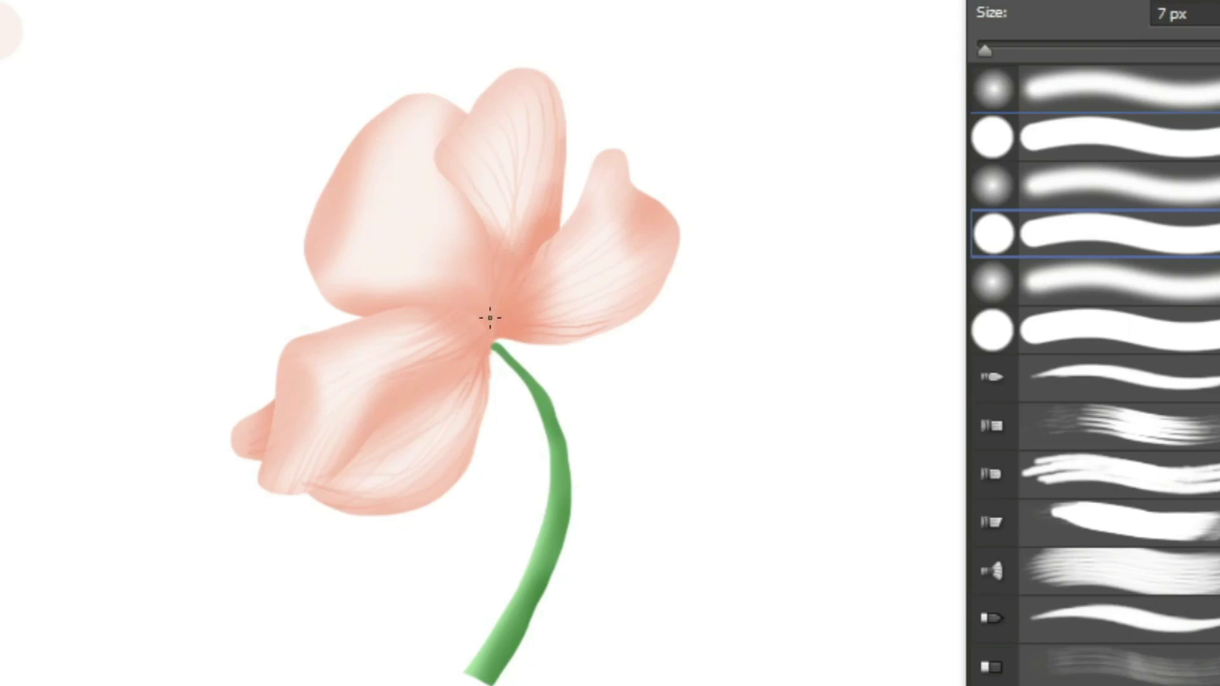
left_click_drag(536, 107, 500, 233)
left_click_drag(550, 101, 525, 205)
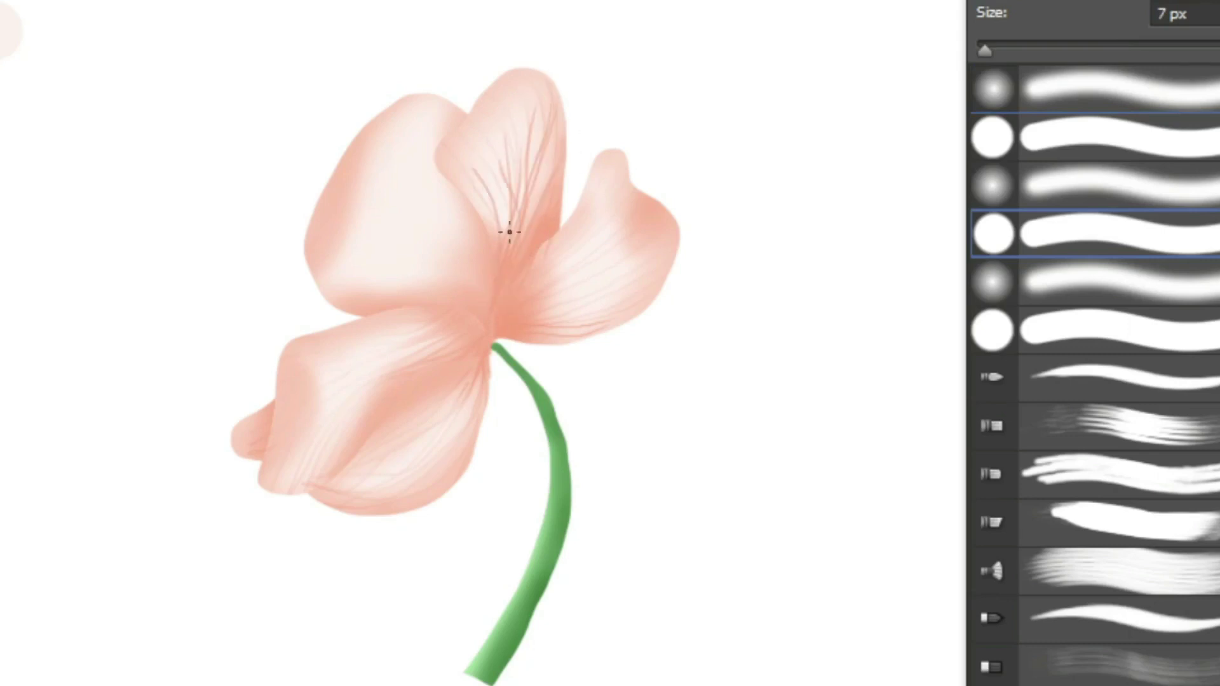
key("comma")
key("comma")
key("comma")
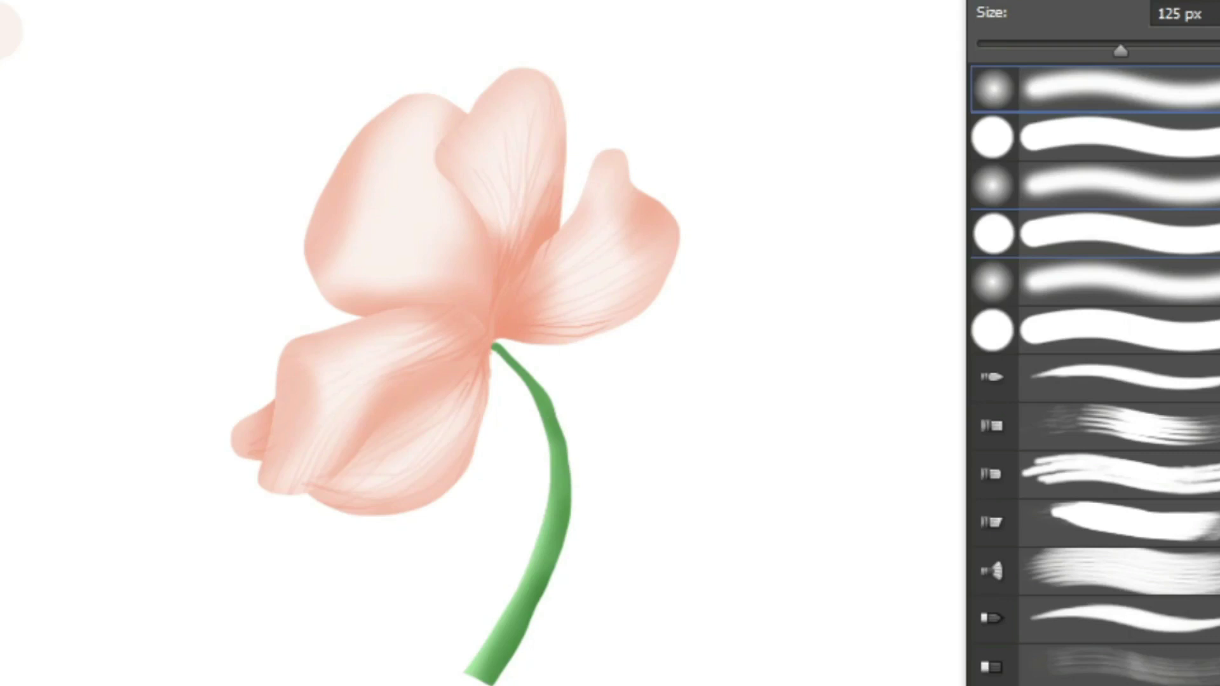
Step: Draw salmon vein lines with the 7 px brush across the large upper-left petal, fanning out from the flower's base
key("period")
key("period")
key("period")
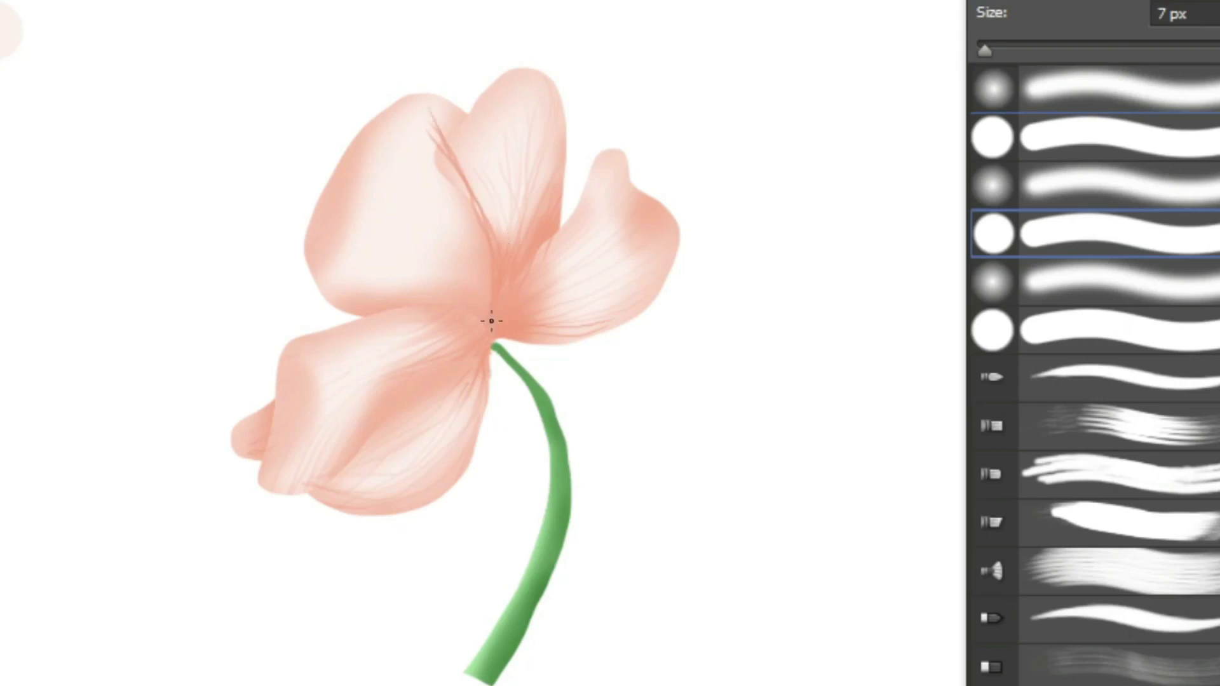
left_click_drag(449, 118, 500, 249)
left_click_drag(436, 117, 489, 227)
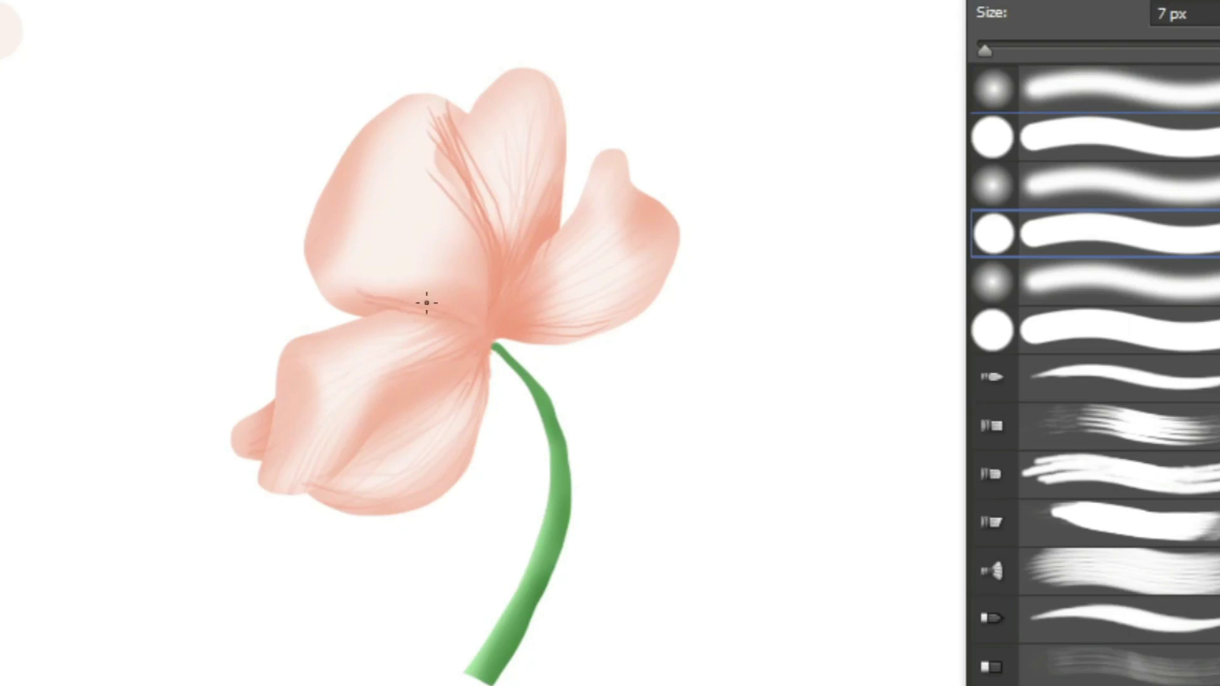
left_click_drag(359, 281, 484, 329)
left_click_drag(407, 276, 479, 297)
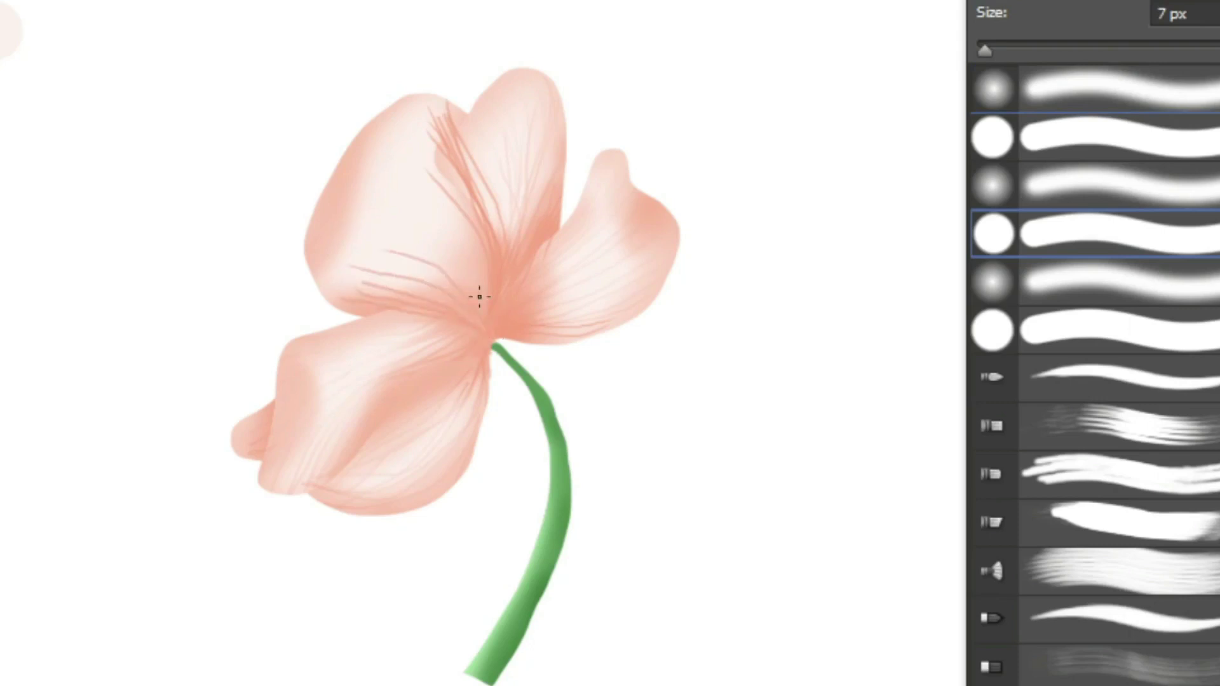
left_click_drag(360, 175, 476, 284)
mouse_move(393, 162)
left_mouse_down()
mouse_move(473, 280)
mouse_move(474, 232)
left_mouse_up()
left_click_drag(341, 236, 487, 330)
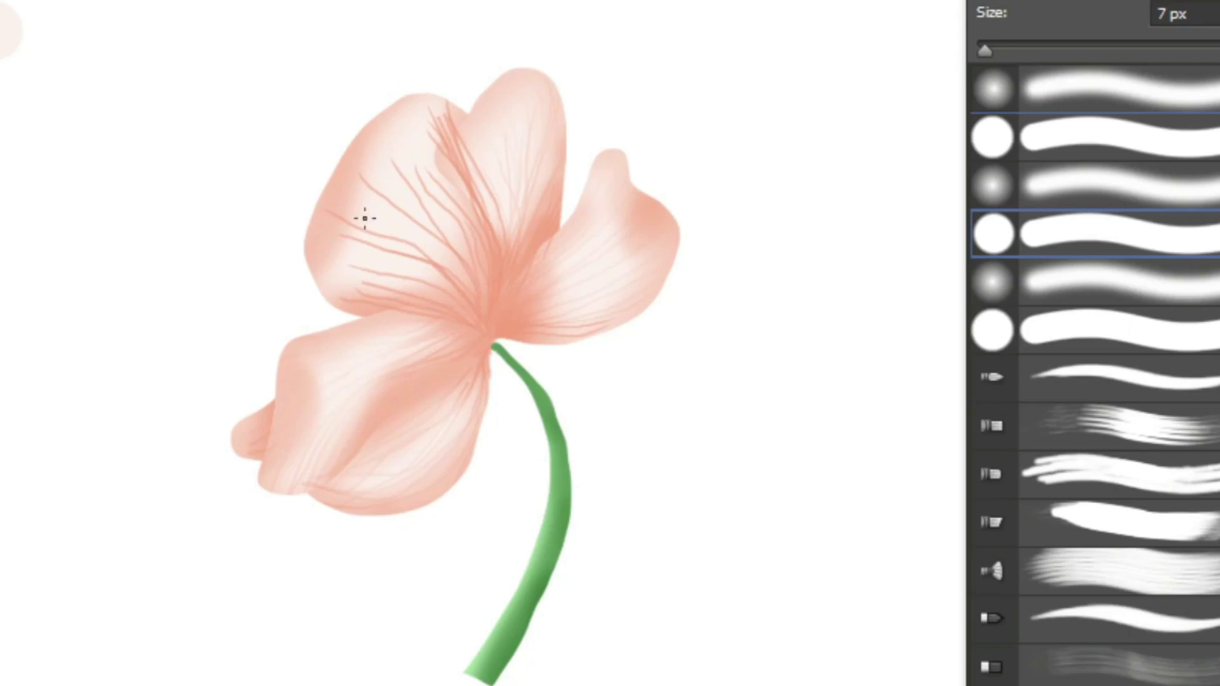
left_click_drag(325, 209, 427, 259)
left_click_drag(360, 175, 456, 274)
Step: Soften the large upper-left petal's vein lines with the 125 px soft round eraser
key("e")
mouse_move(433, 216)
left_mouse_down()
mouse_move(366, 276)
mouse_move(498, 208)
mouse_move(442, 193)
mouse_move(481, 160)
mouse_move(499, 188)
mouse_move(365, 280)
mouse_move(303, 298)
mouse_move(398, 256)
mouse_move(380, 240)
mouse_move(450, 195)
left_mouse_up()
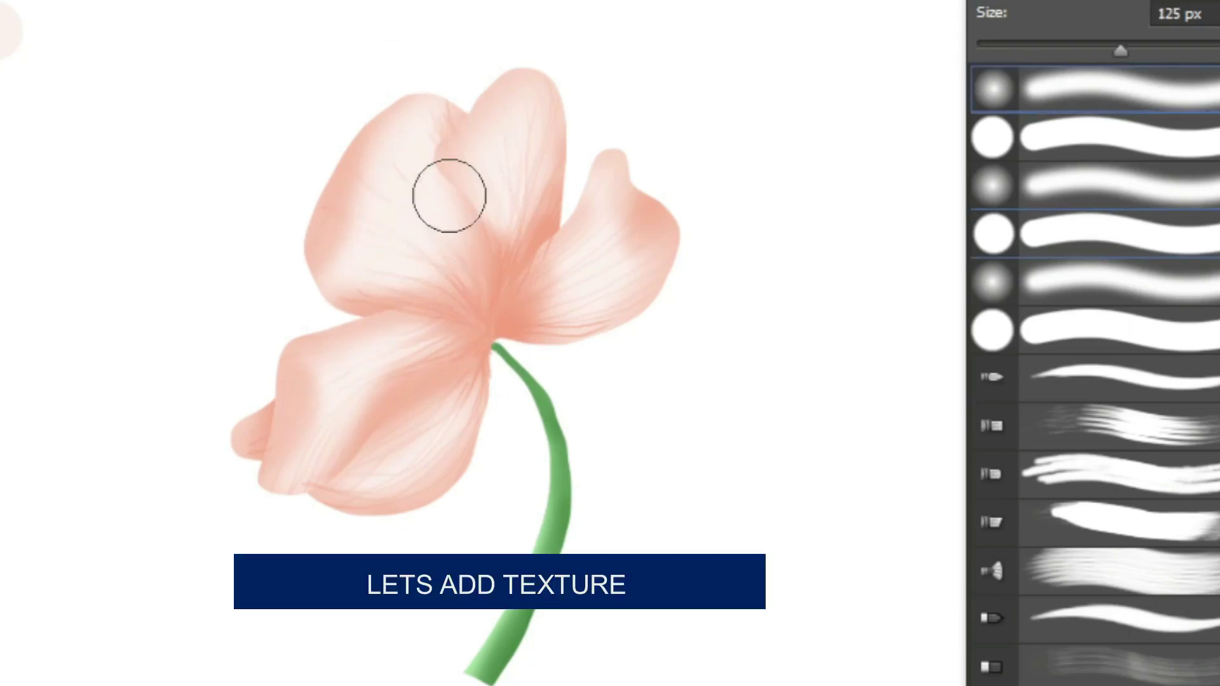
key("b")
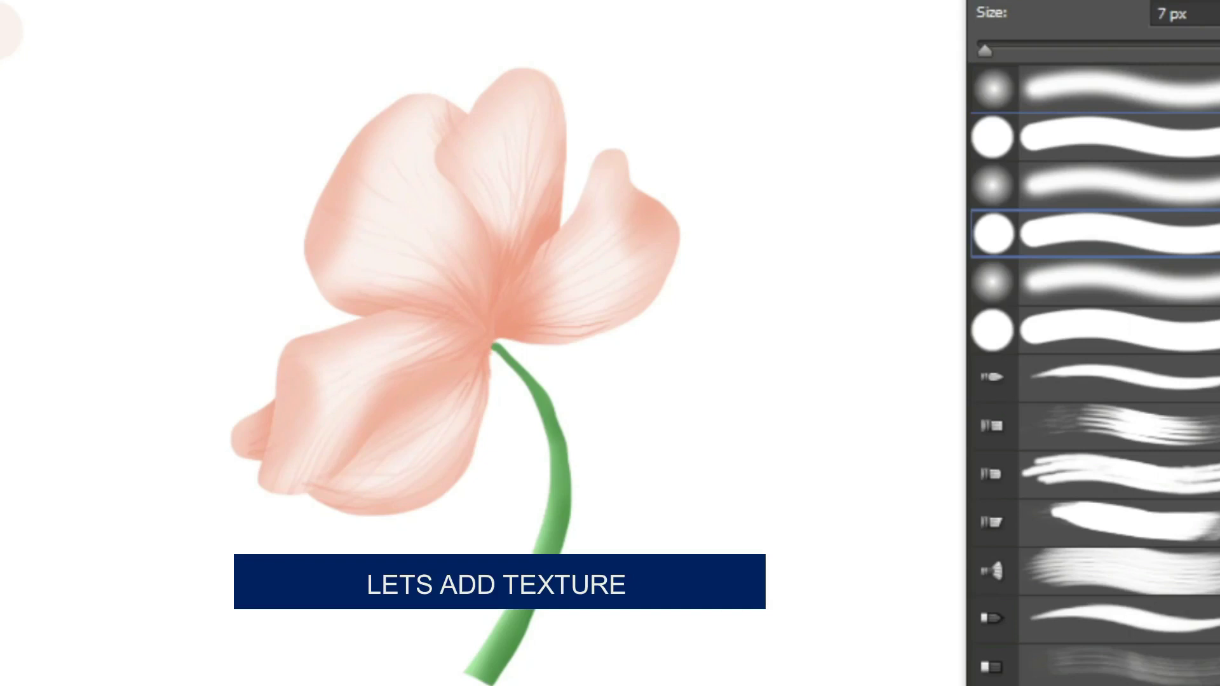
Step: Add 2.5% monochromatic Gaussian noise to the Group 1 copy layer
key("alt+t")
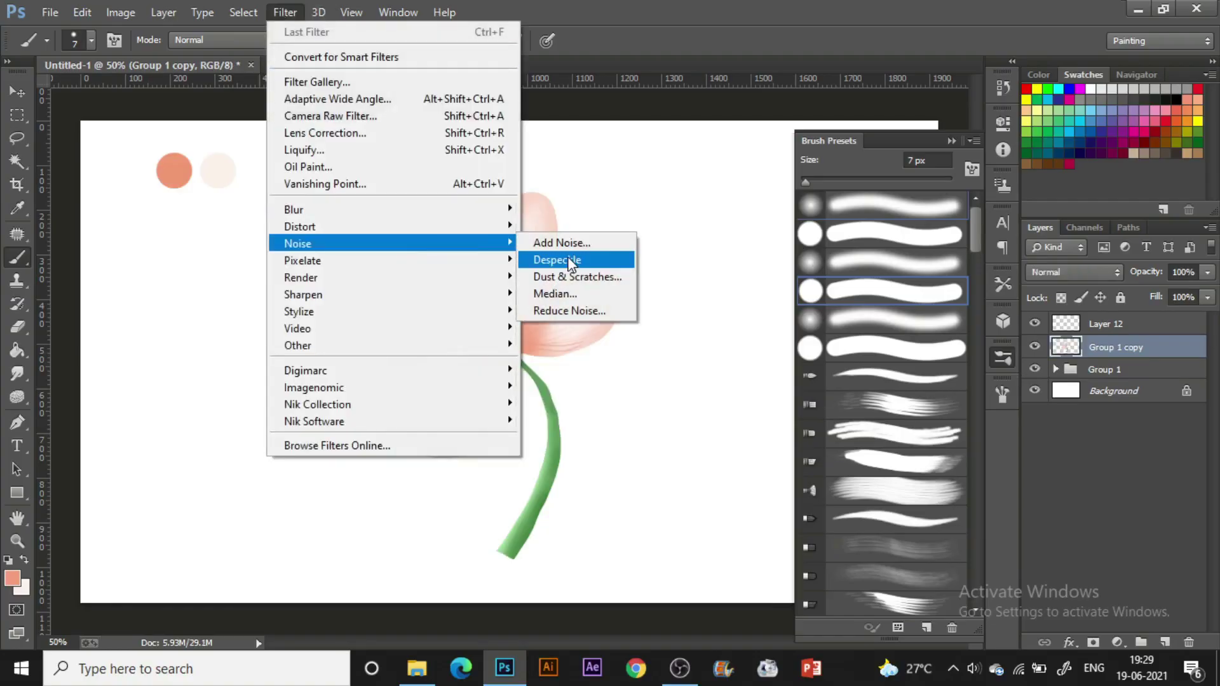
left_click(575, 242)
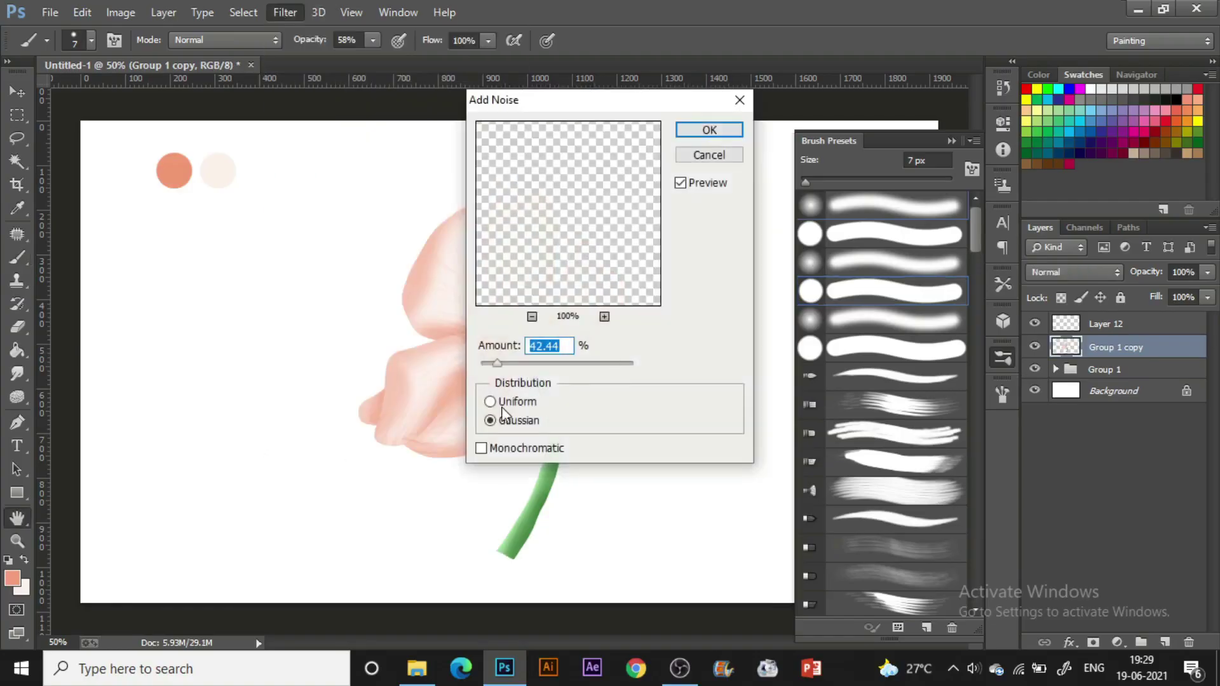
left_click(506, 448)
left_click_drag(501, 370, 486, 374)
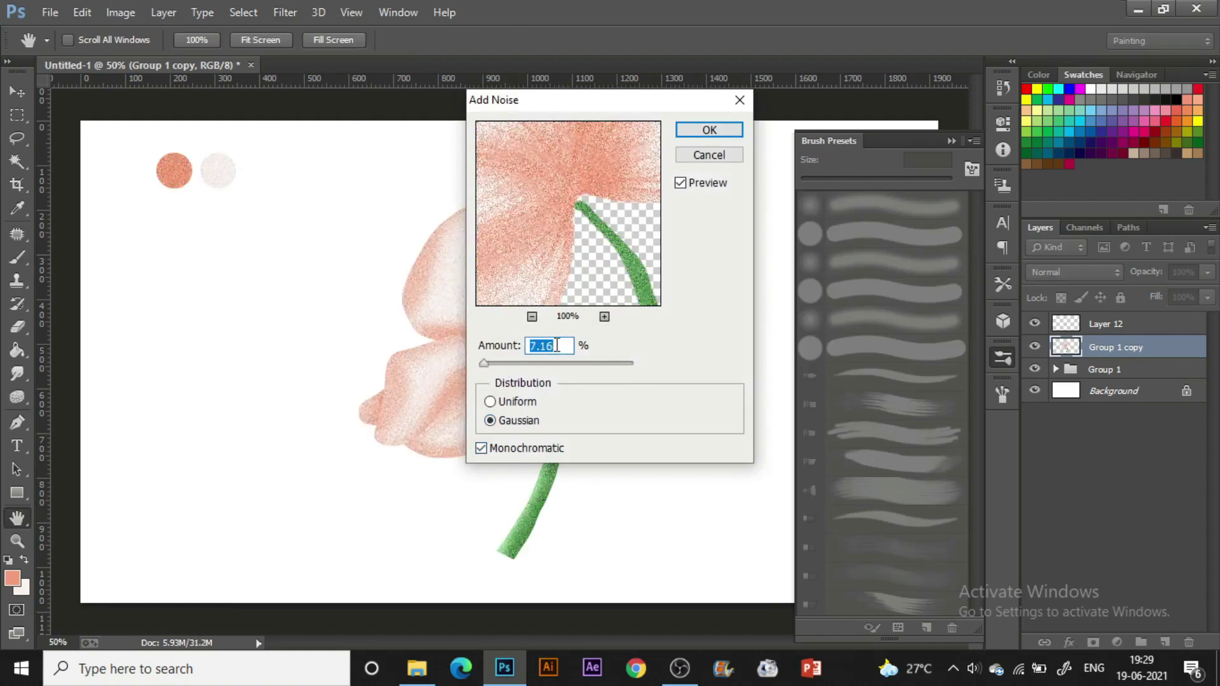
left_click_drag(486, 375, 482, 372)
left_click_drag(575, 101, 717, 145)
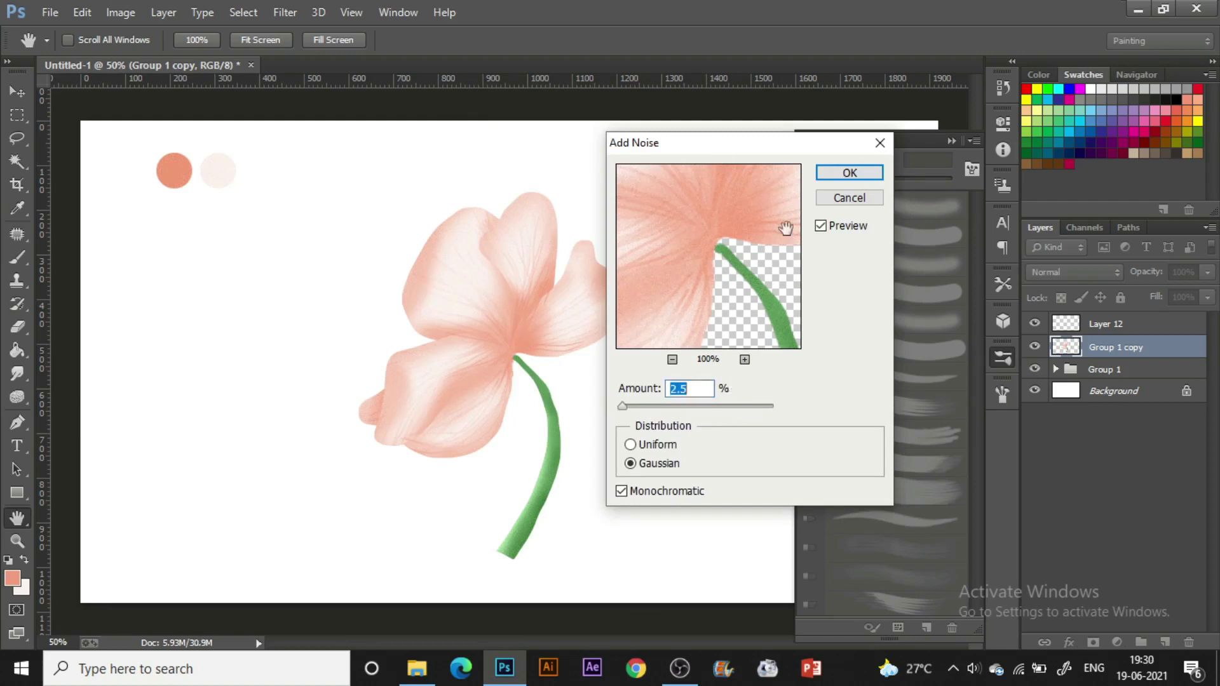
left_click(838, 178)
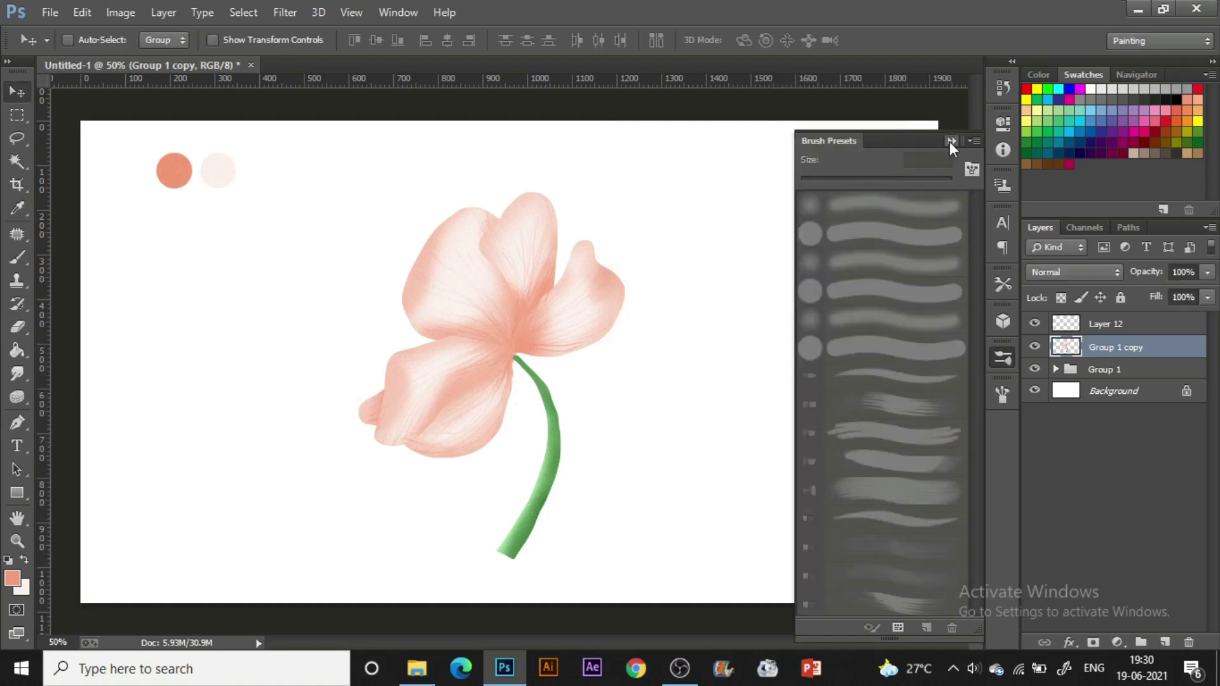
Step: Paint over the stem and its joint with the flower in green using a 20 px soft brush at 58% opacity
left_click(950, 140)
key("ctrl+plus")
key("ctrl+plus")
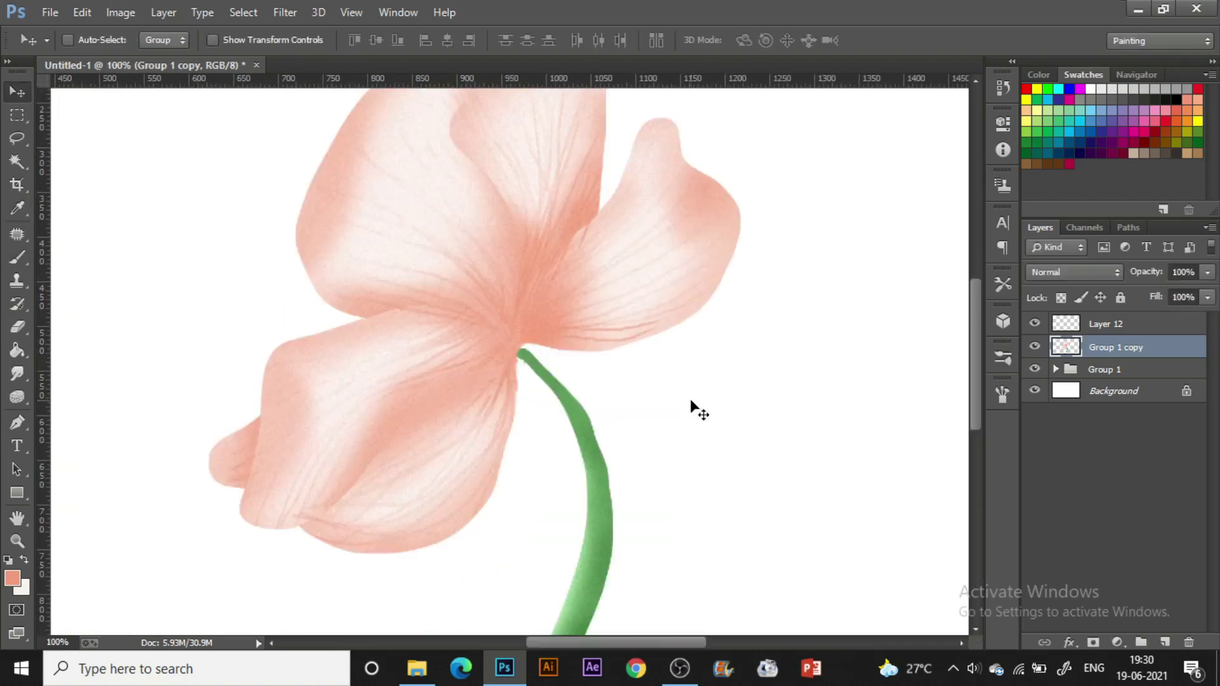
left_click_drag(516, 353, 538, 378)
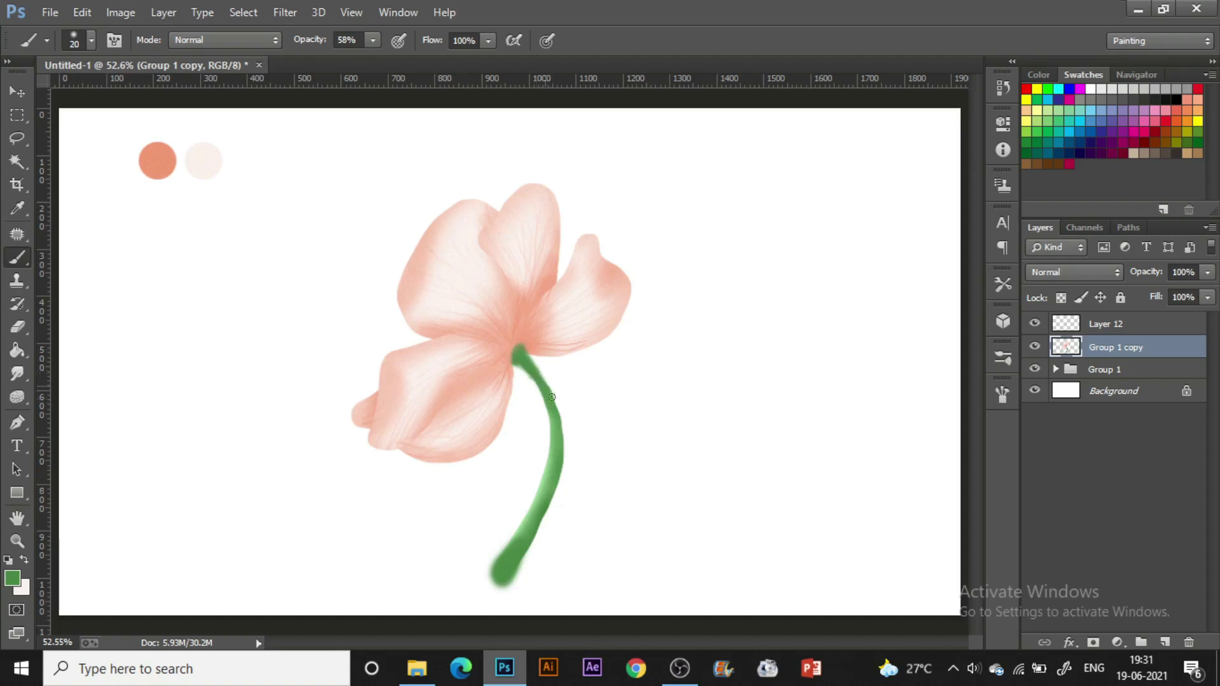
left_click_drag(551, 409, 553, 415)
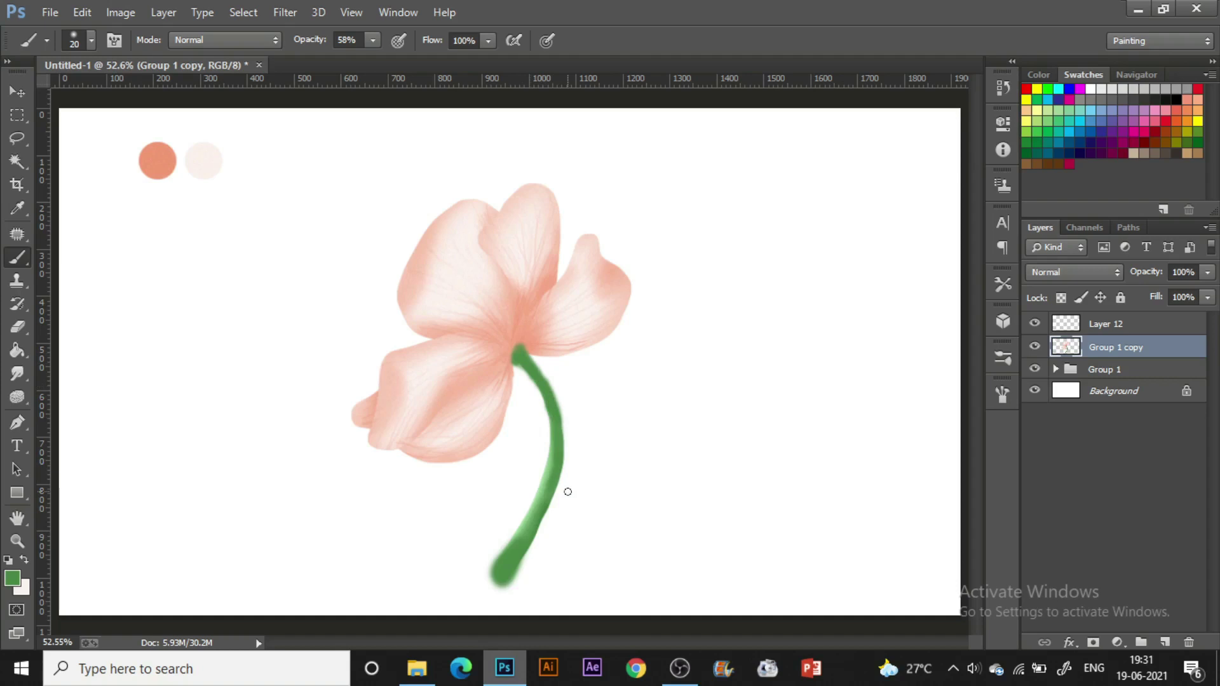
Step: Set the brush to 24% opacity and 500 px, and create a new layer directly above Group 1
left_click_drag(372, 41, 345, 62)
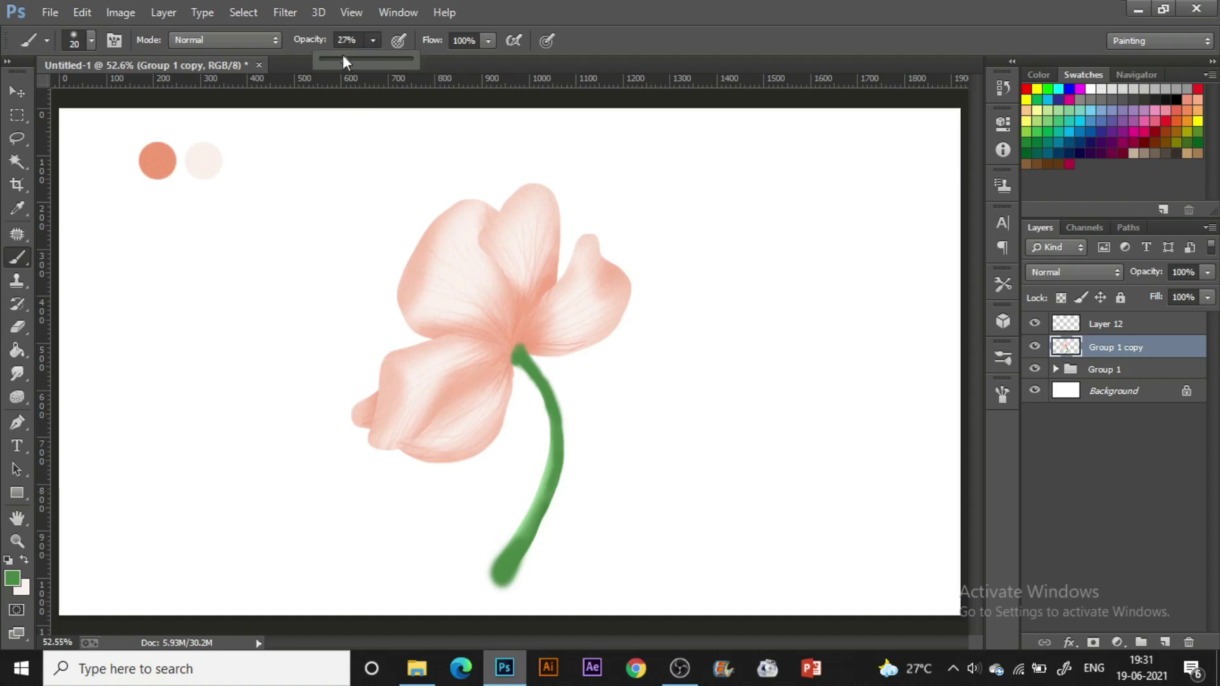
left_click(523, 220)
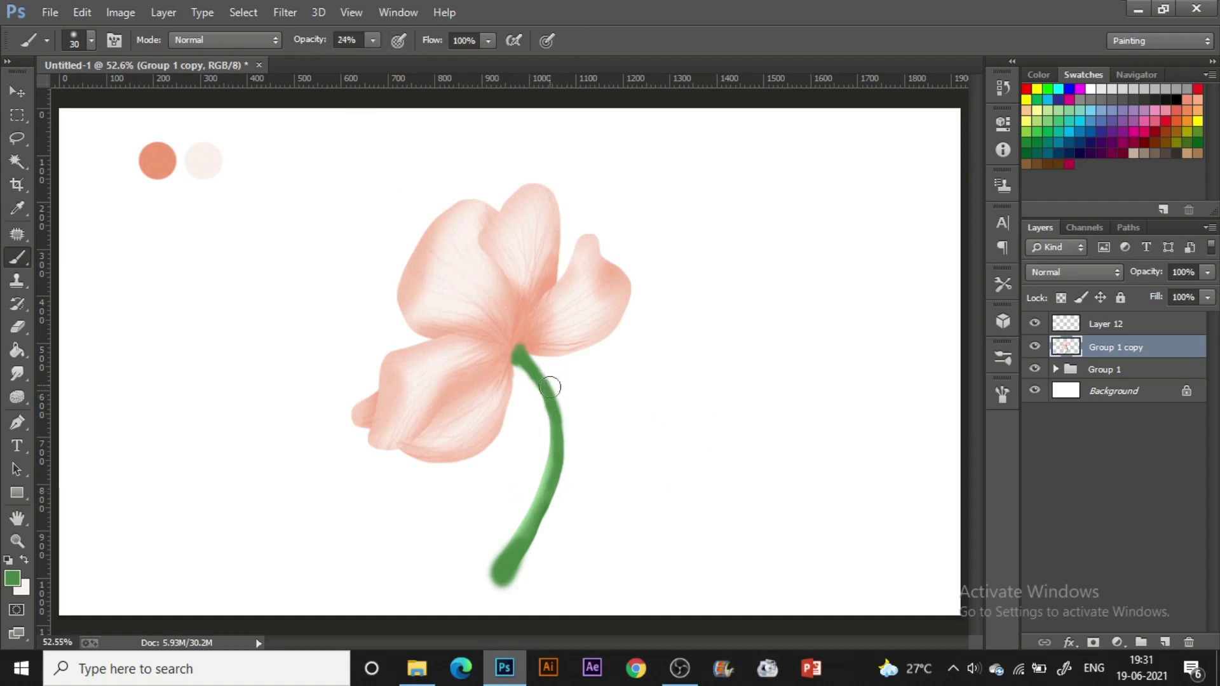
key("bracketright")
key("bracketright")
key("bracketright")
key("bracketright")
key("bracketright")
key("bracketright")
key("bracketright")
key("bracketright")
key("bracketright")
key("bracketright")
key("bracketright")
key("bracketright")
key("bracketright")
key("bracketright")
key("bracketright")
key("bracketright")
key("bracketright")
left_click(1106, 369)
left_click(1165, 643)
Step: Try a soft green stroke behind the stem, undo it, and set the brush flow to 35%
left_click_drag(572, 410, 532, 570)
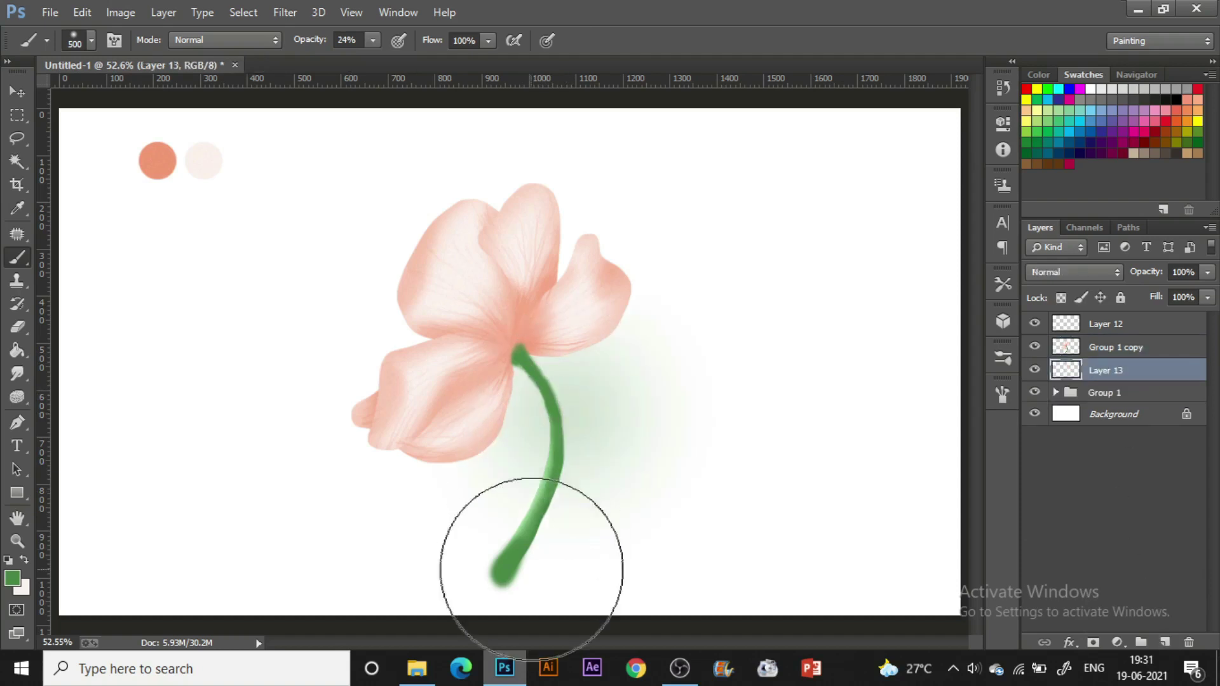
key("ctrl+z")
left_click(1003, 394)
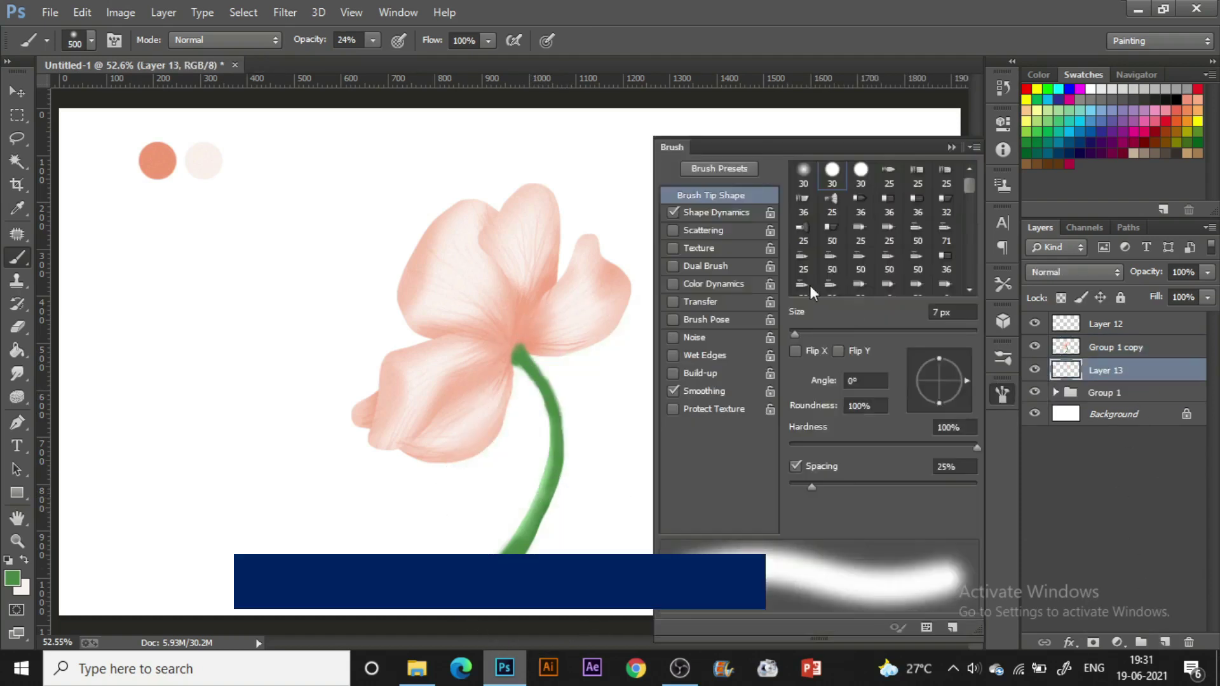
left_click(1002, 358)
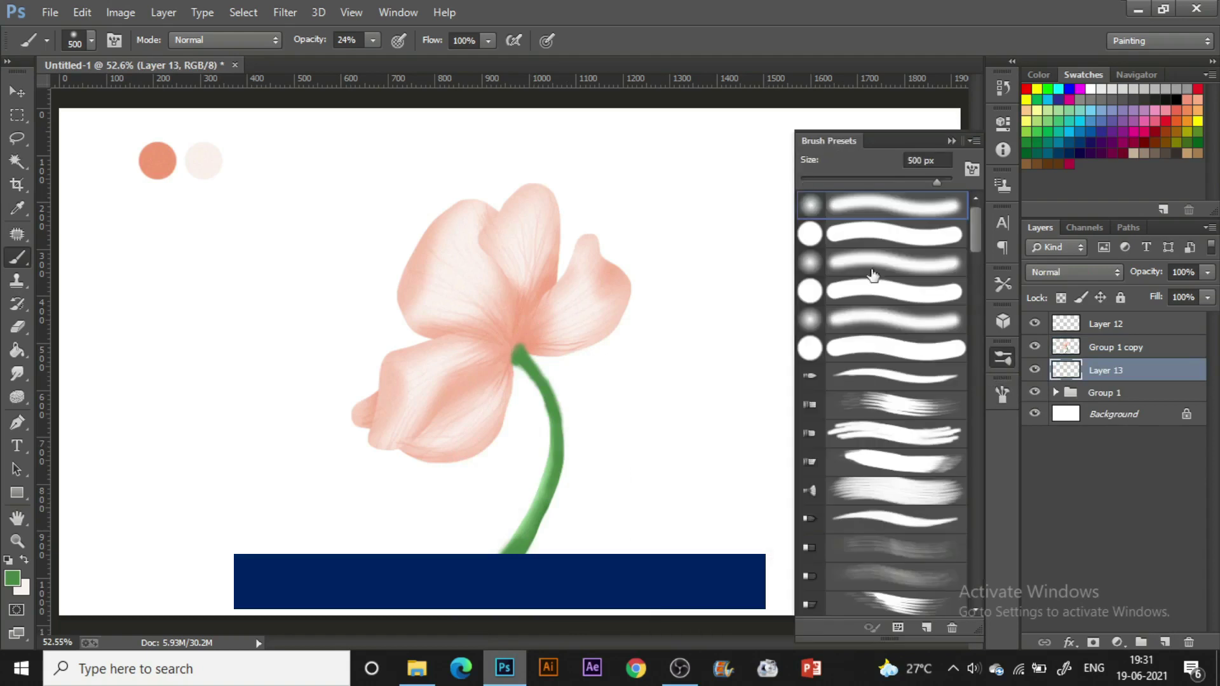
left_click(951, 140)
left_click(488, 40)
left_click_drag(490, 60, 429, 64)
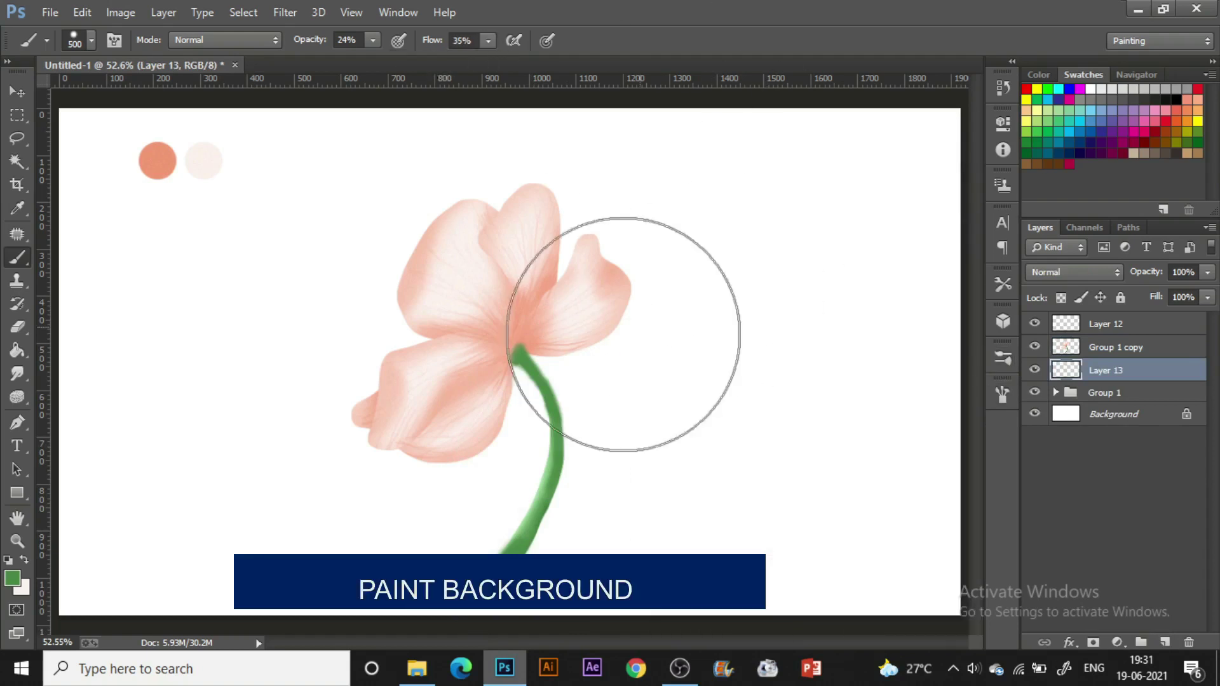
Step: Dab large overlapping translucent green circles with the 500 px brush behind the stem and lower petals
left_click(583, 356)
left_click(536, 477)
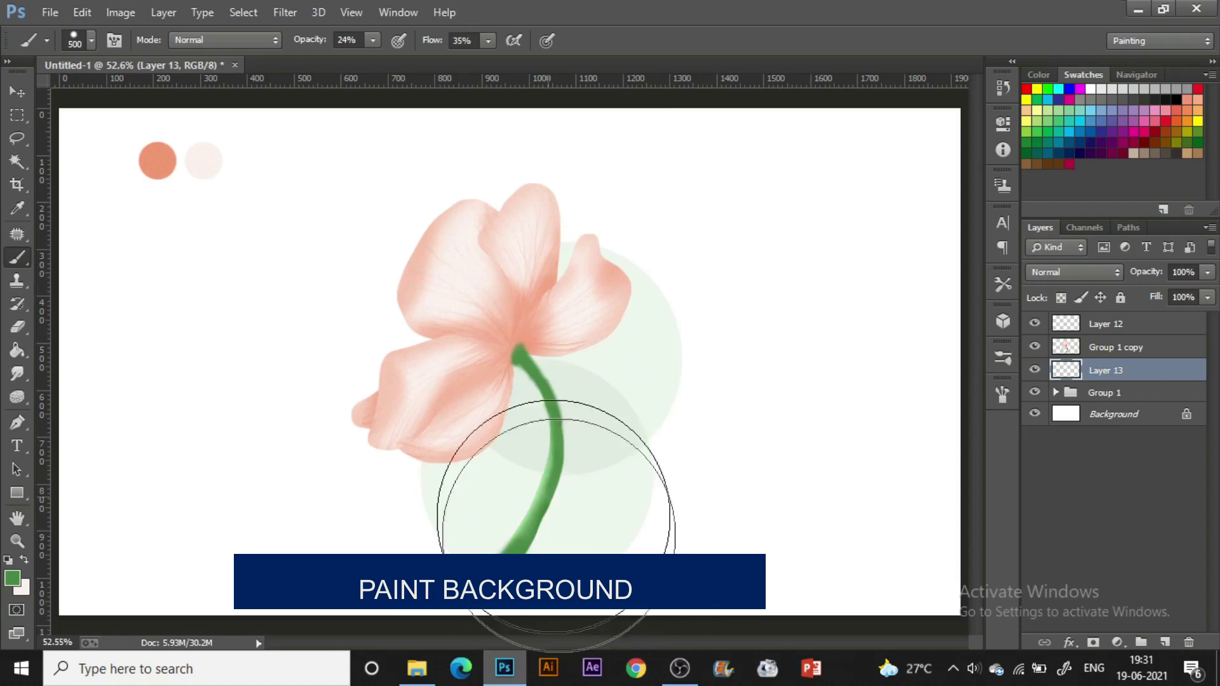
left_click(536, 425)
left_click(534, 463)
left_click(498, 493)
Step: Dab smaller 200 px green circles beside the stem and below the lower-left petal to build up darker background patches
key("bracketleft")
key("bracketleft")
key("bracketleft")
key("bracketleft")
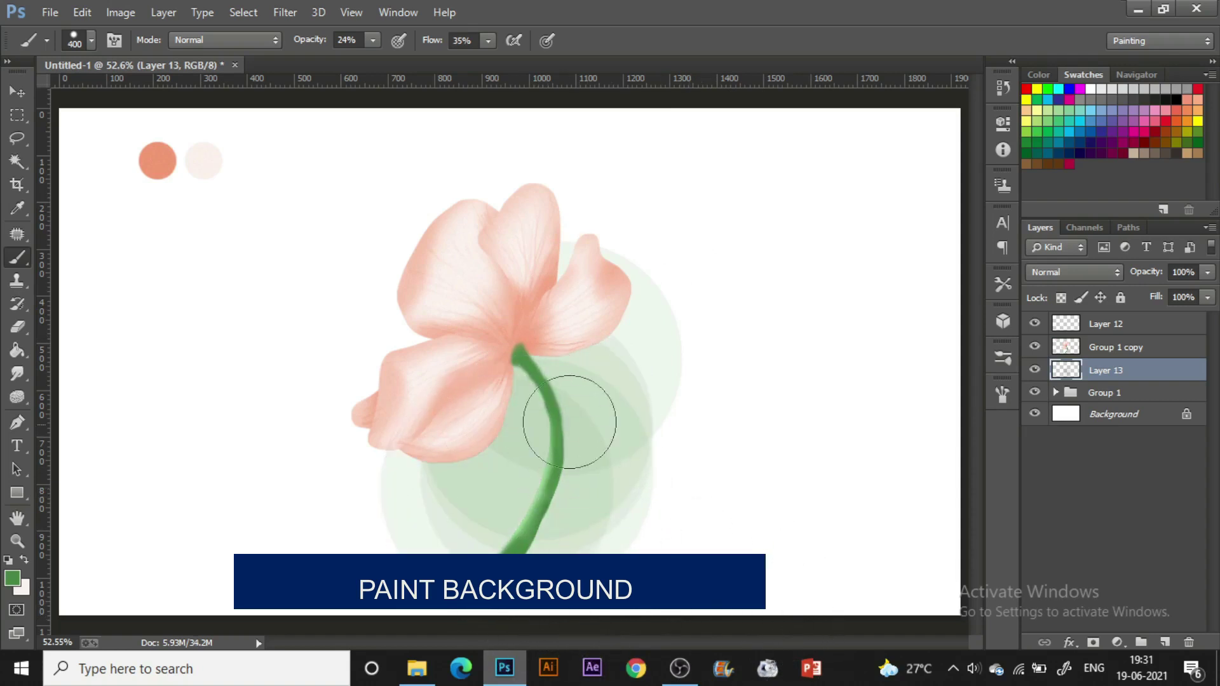
left_click(603, 445)
left_click(608, 516)
left_click(620, 452)
left_click(627, 400)
left_click(609, 420)
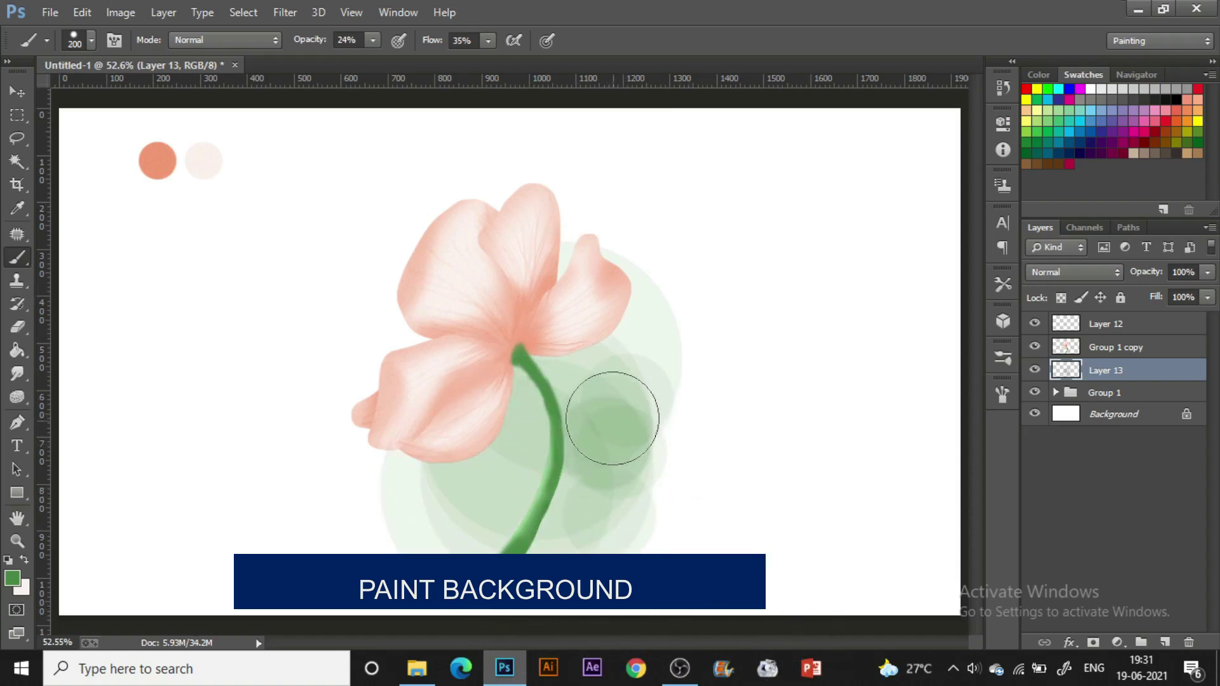
left_click(593, 439)
left_click(605, 445)
left_click(623, 484)
left_click(420, 474)
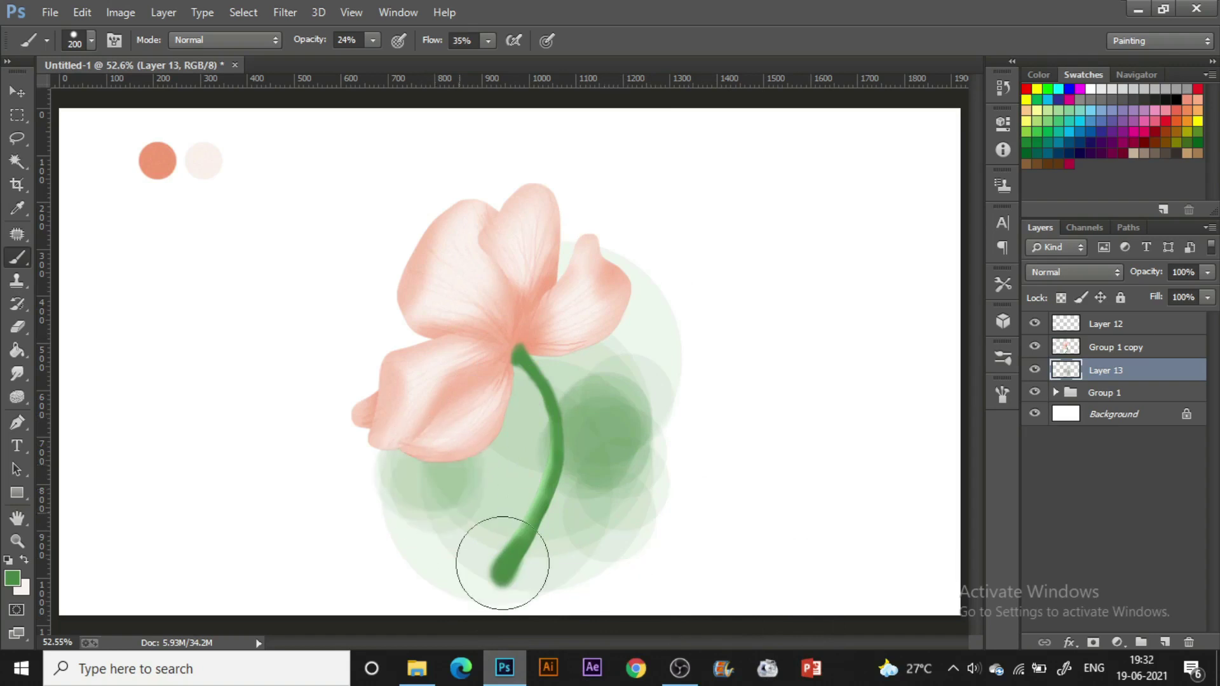
Step: Sample pale and salmon pinks from the petals and dab translucent 200 px circles over the green background patches around the stem
key("i")
left_click(472, 285)
key("b")
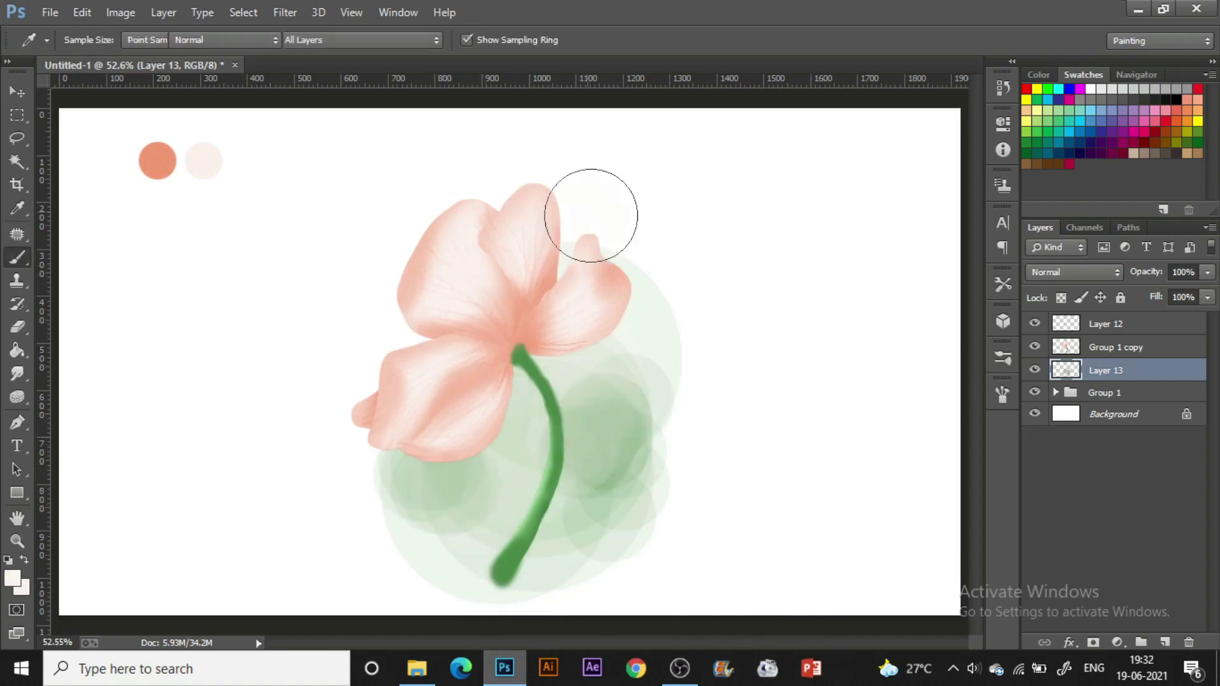
key("i")
left_click(601, 308)
key("b")
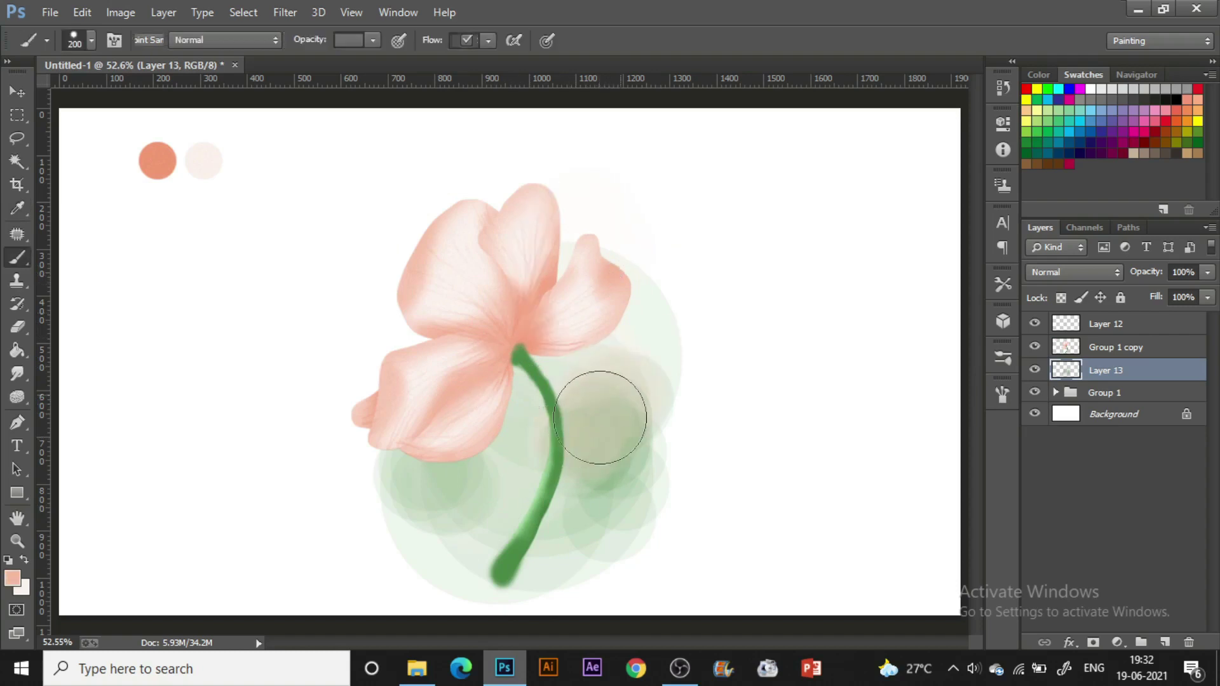
mouse_move(613, 408)
left_mouse_down()
mouse_move(540, 463)
mouse_move(611, 438)
mouse_move(629, 461)
mouse_move(615, 485)
left_mouse_up()
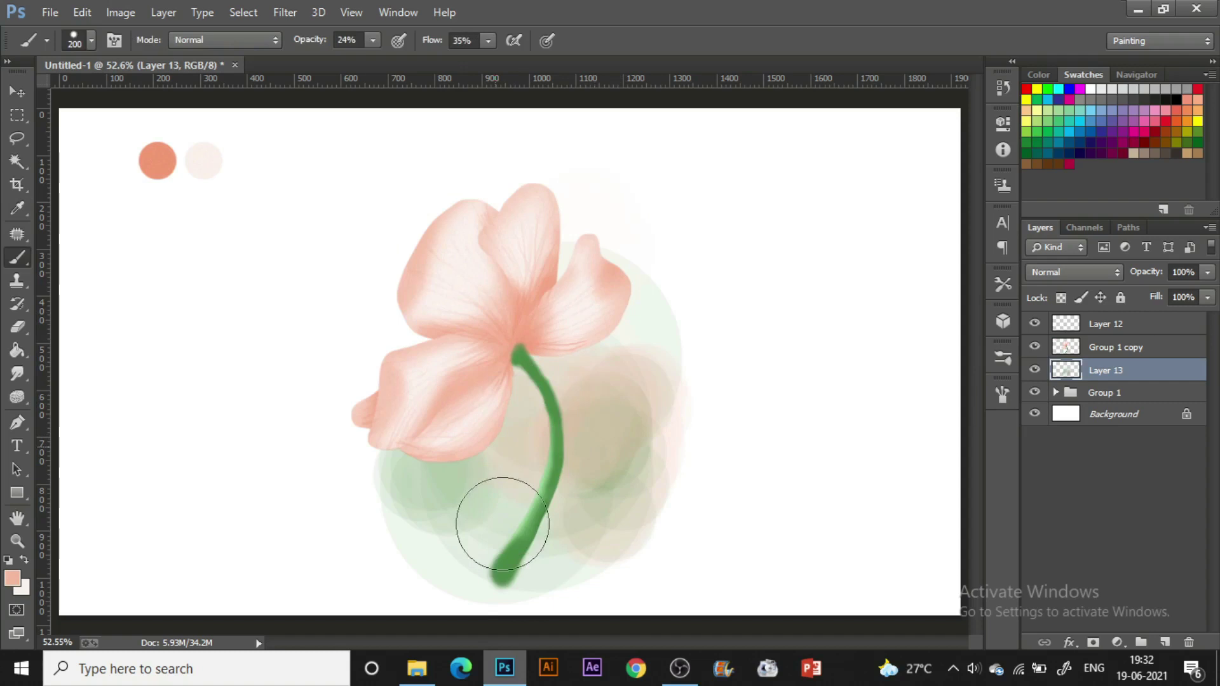
left_click_drag(501, 523, 523, 509)
mouse_move(409, 439)
left_mouse_down()
mouse_move(383, 453)
mouse_move(401, 422)
left_mouse_up()
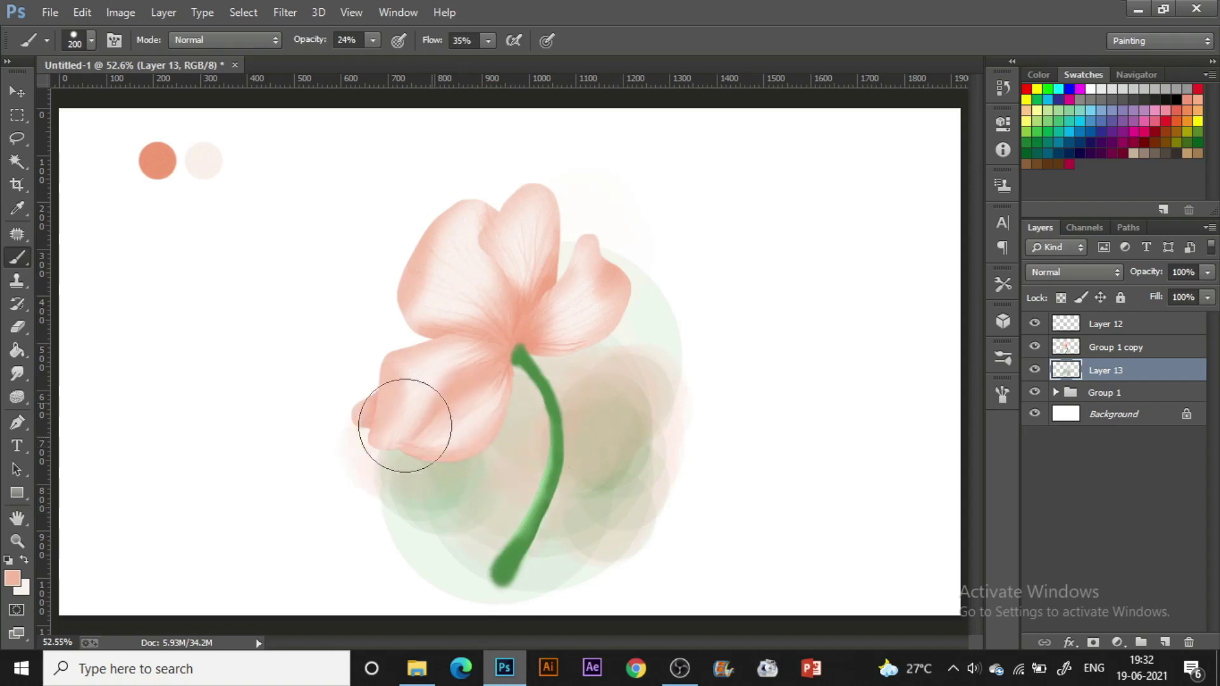
Step: Sample a deeper salmon tone from the flower's centre and brush it behind the right petal, beside the stem and below the left petal
key("o")
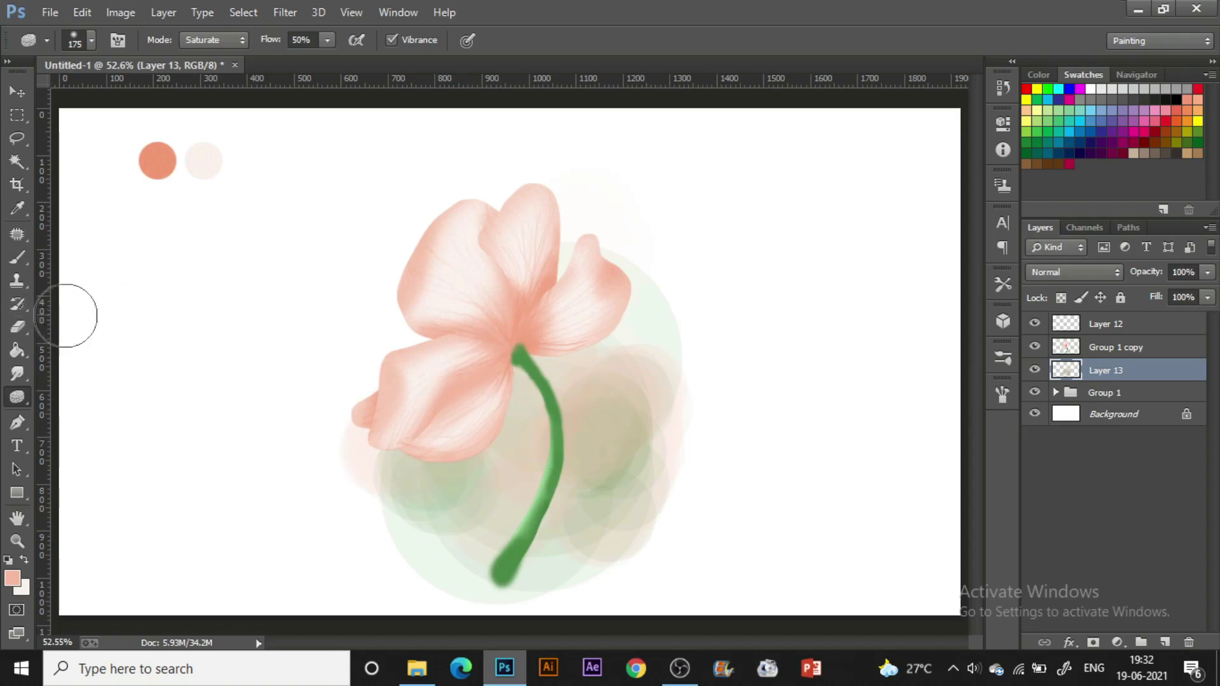
key("i")
left_click_drag(522, 342, 530, 353)
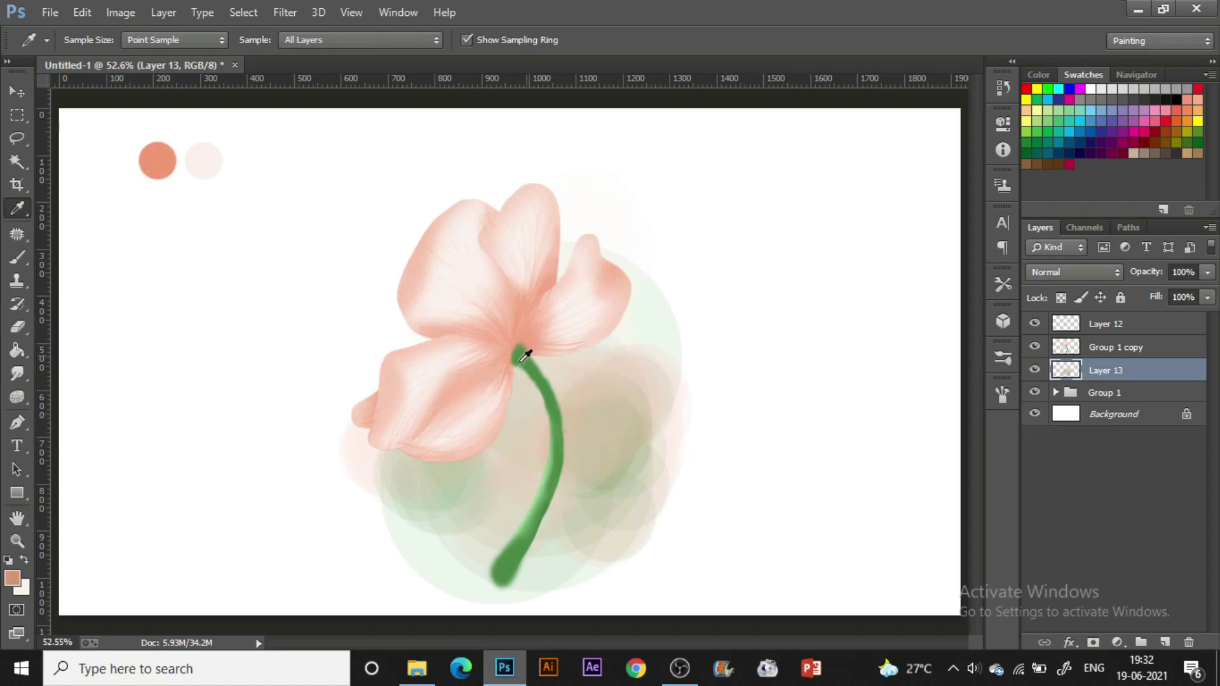
key("b")
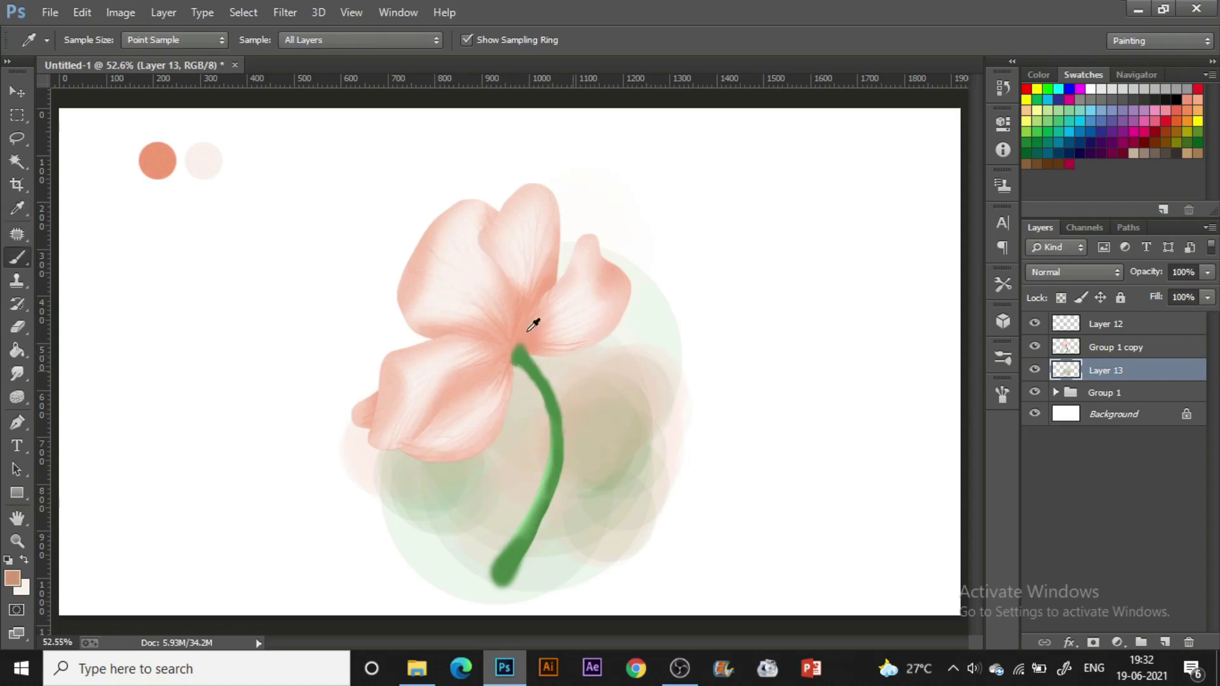
mouse_move(564, 316)
left_mouse_down()
mouse_move(611, 237)
mouse_move(578, 259)
mouse_move(581, 249)
mouse_move(536, 351)
mouse_move(611, 292)
mouse_move(605, 344)
mouse_move(552, 433)
mouse_move(581, 540)
left_mouse_up()
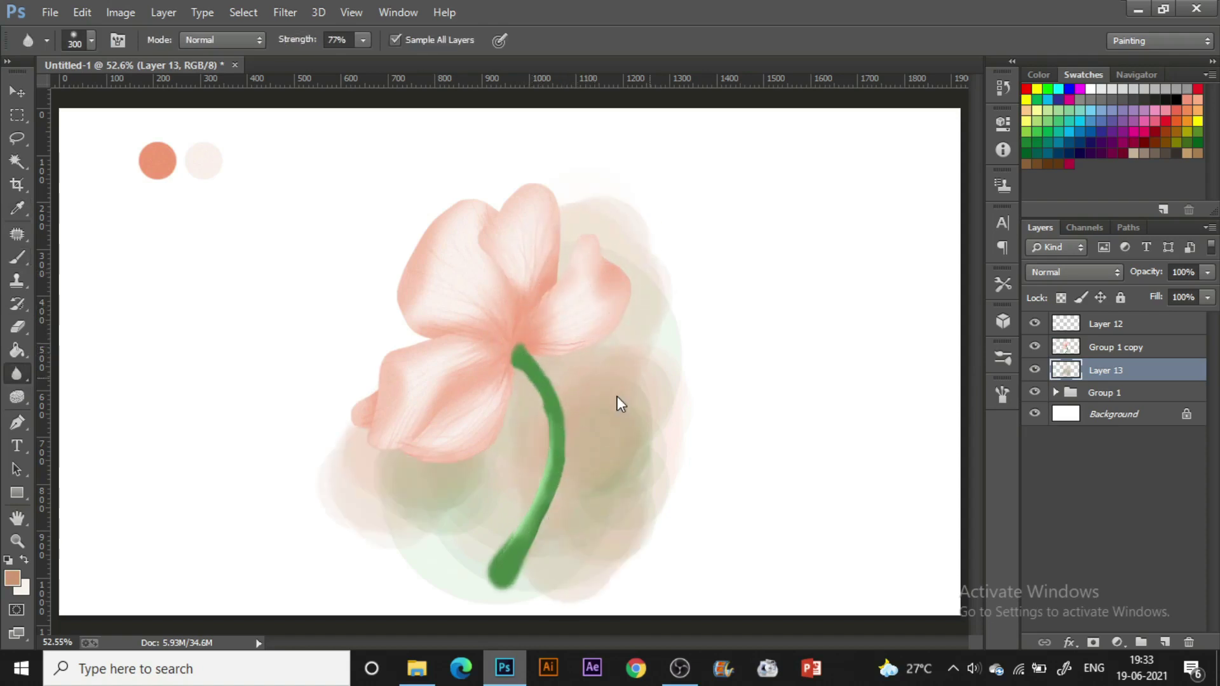
Step: Soften the background circles on Layer 13 with the Blur tool and a Gaussian Blur of 7.8 px radius
mouse_move(621, 403)
left_mouse_down()
mouse_move(637, 451)
mouse_move(655, 408)
left_mouse_up()
left_click(286, 12)
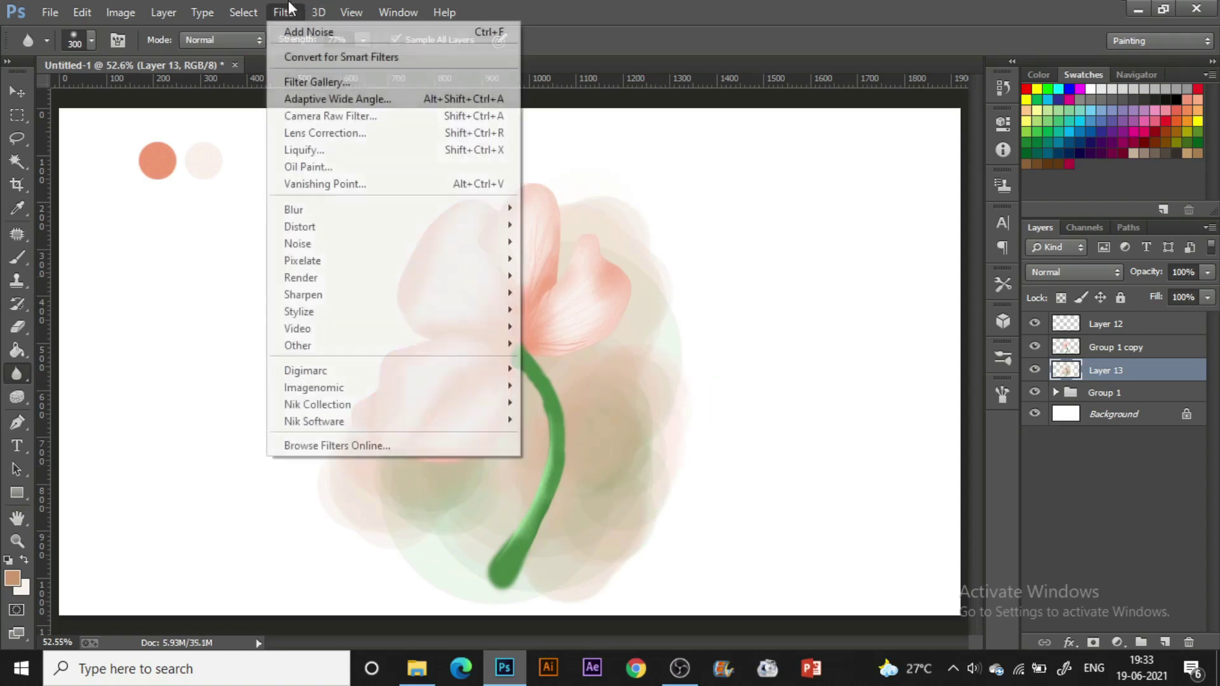
mouse_move(432, 209)
left_click(583, 334)
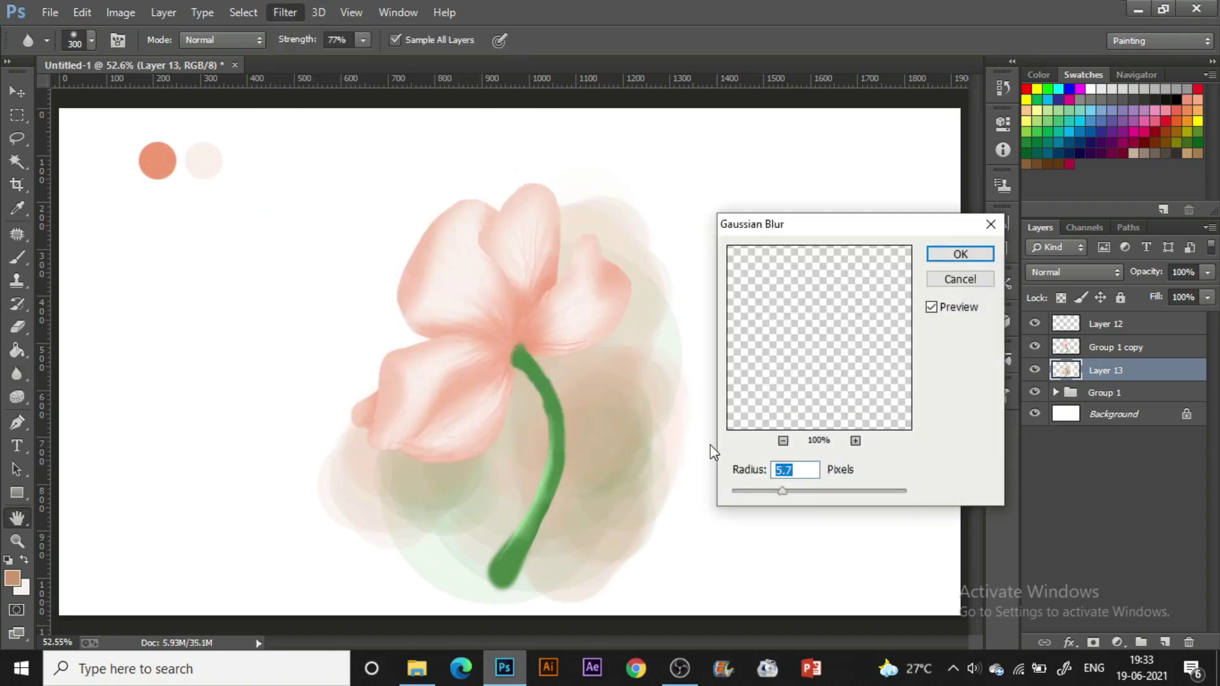
left_click(811, 492)
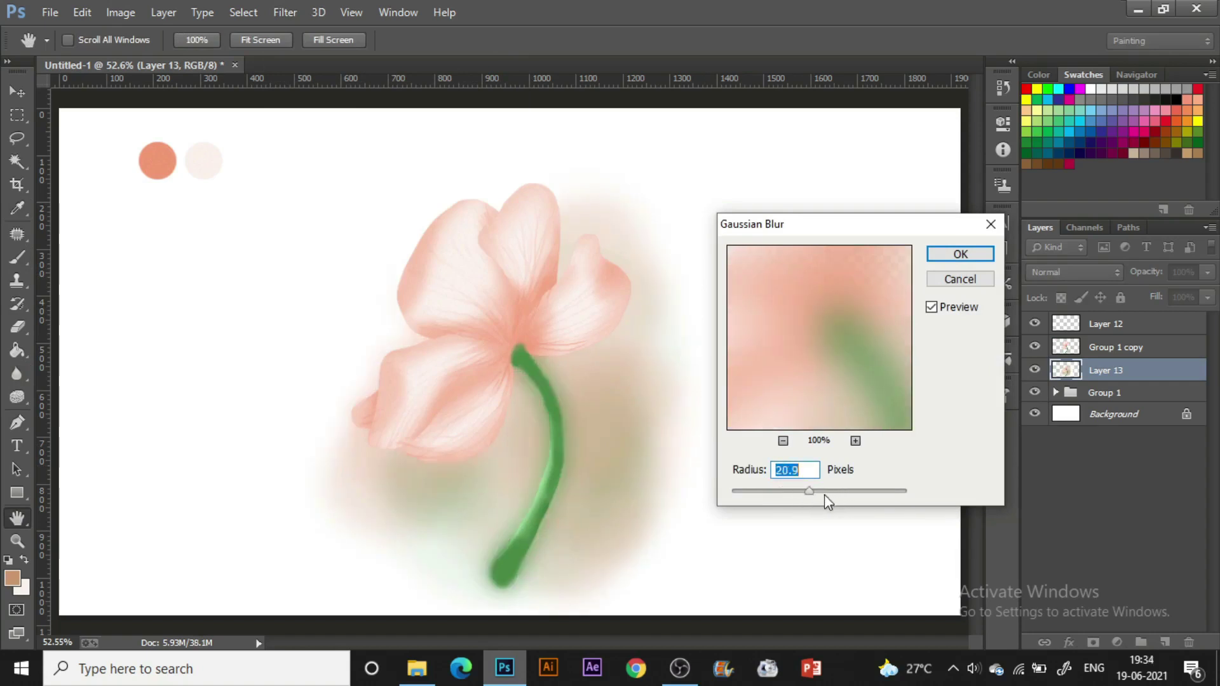
mouse_move(802, 491)
left_mouse_down()
mouse_move(776, 494)
mouse_move(790, 492)
left_mouse_up()
left_click(796, 492)
left_click(795, 493)
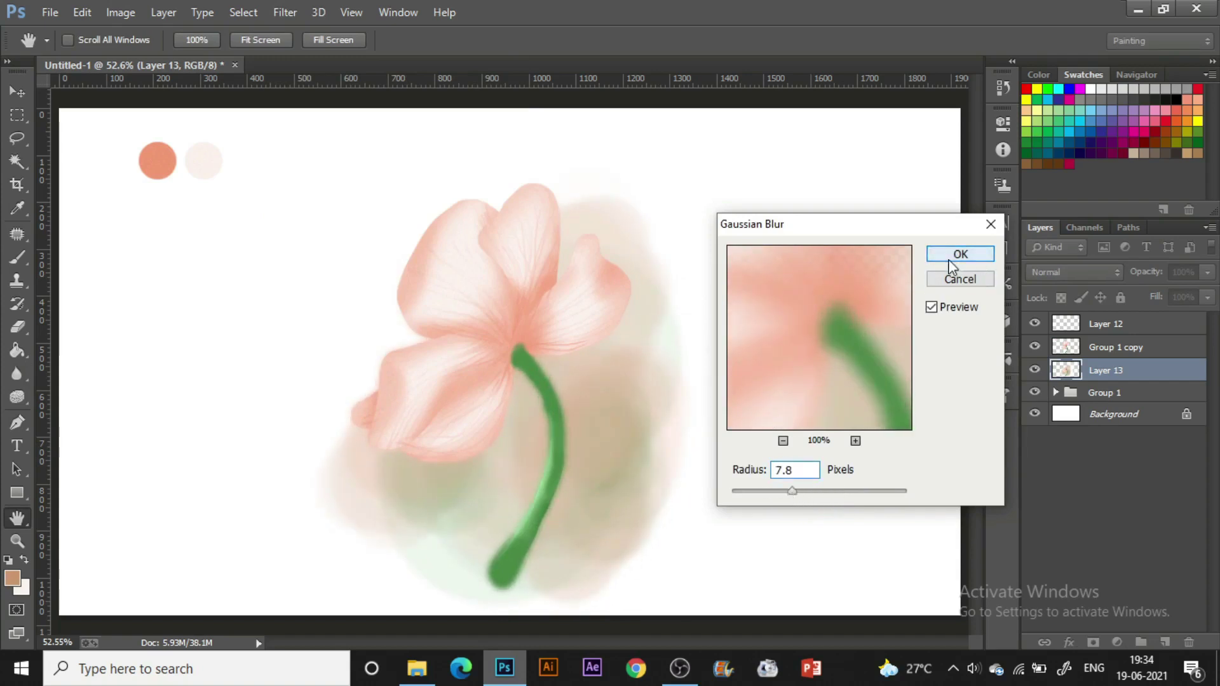
left_click(957, 266)
Step: Apply Motion Blur to Layer 13 at a 0° angle and 61 px distance, and lower the layer's opacity to 46%
left_click(286, 13)
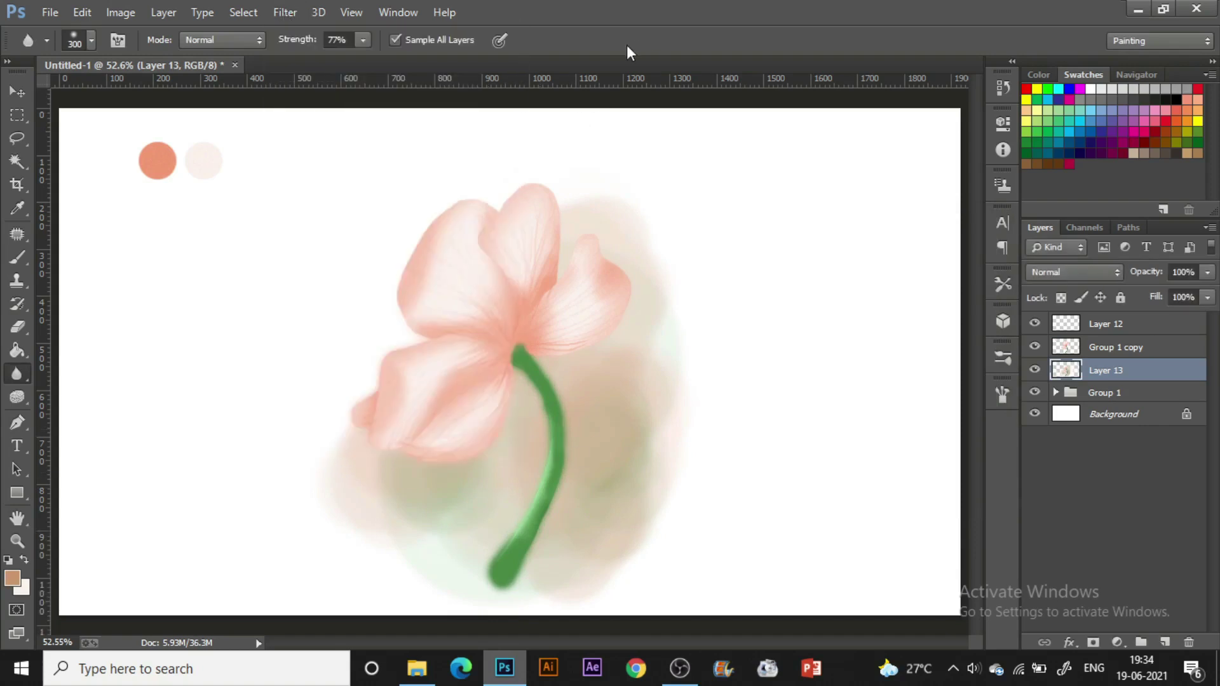
left_click(285, 13)
mouse_move(495, 209)
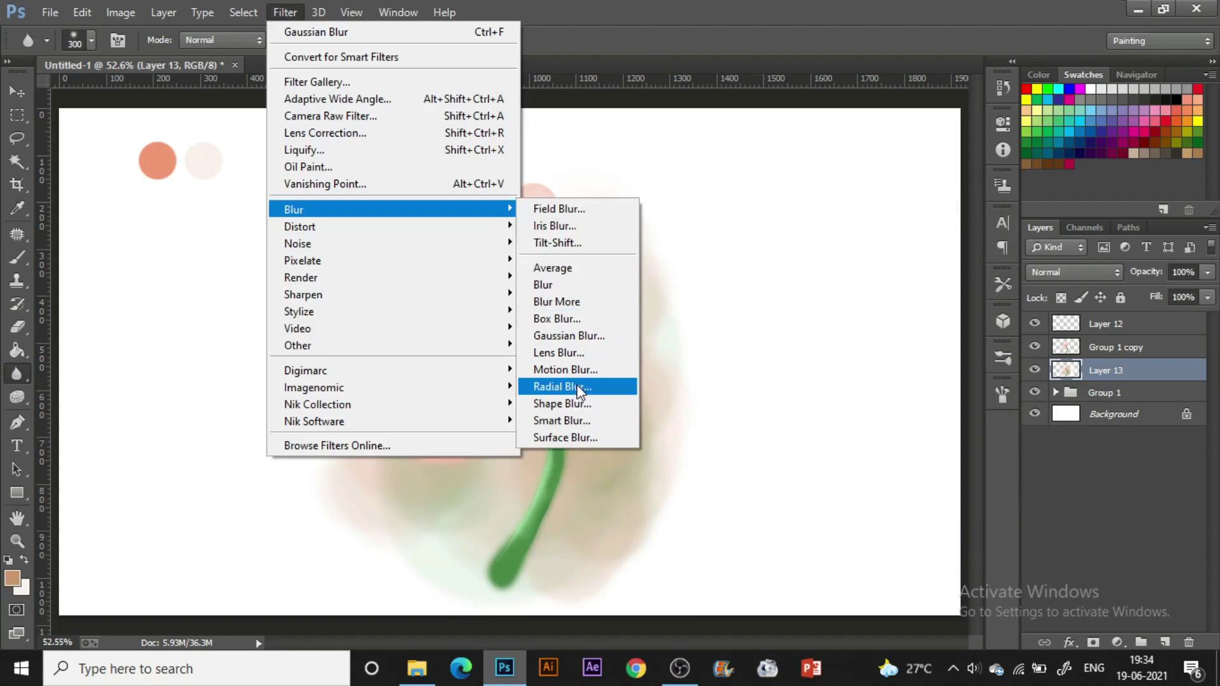
left_click(597, 373)
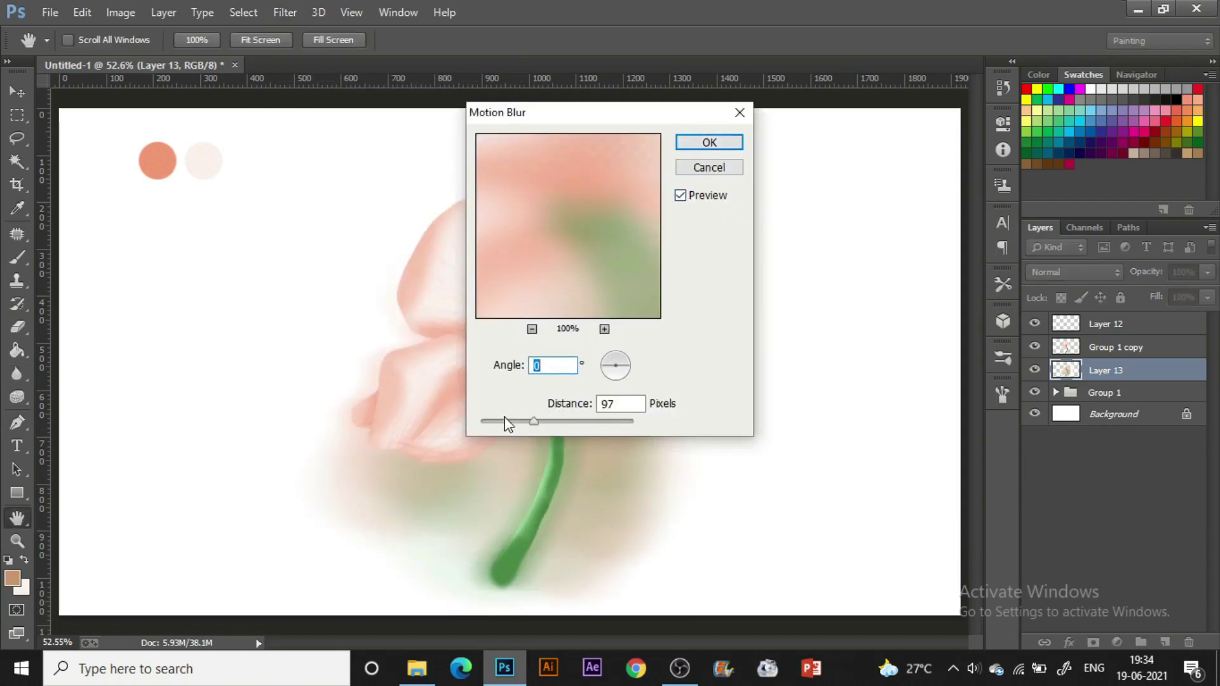
left_click_drag(533, 422, 526, 421)
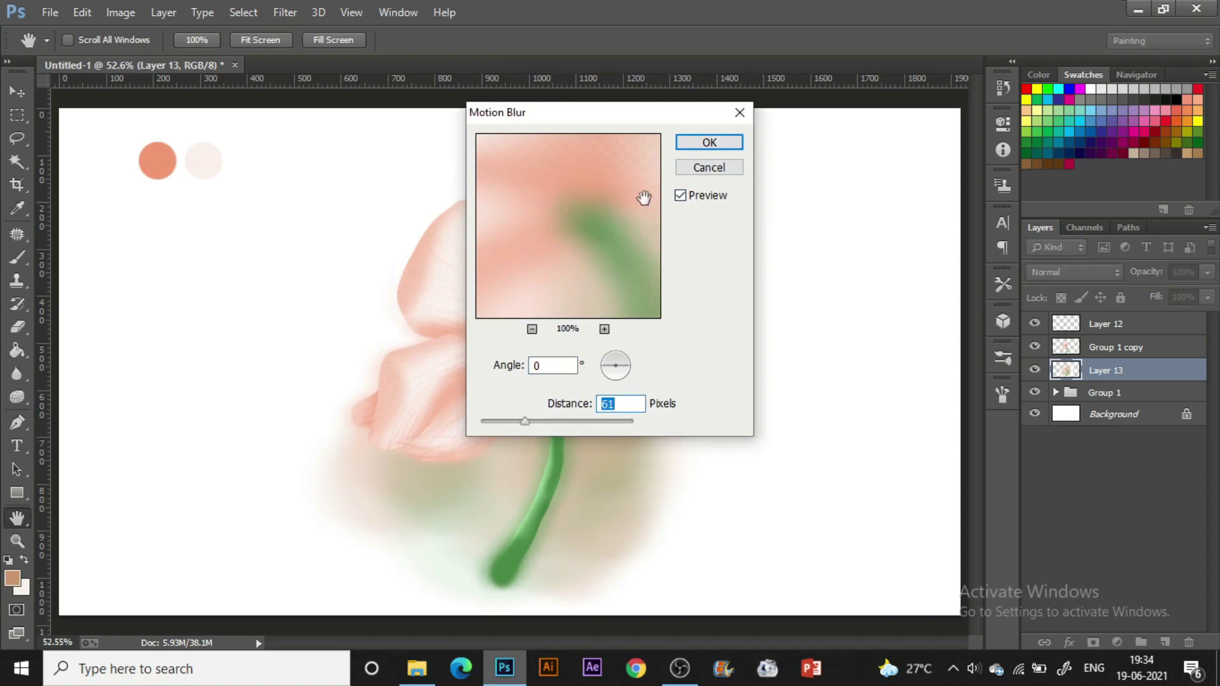
left_click(693, 145)
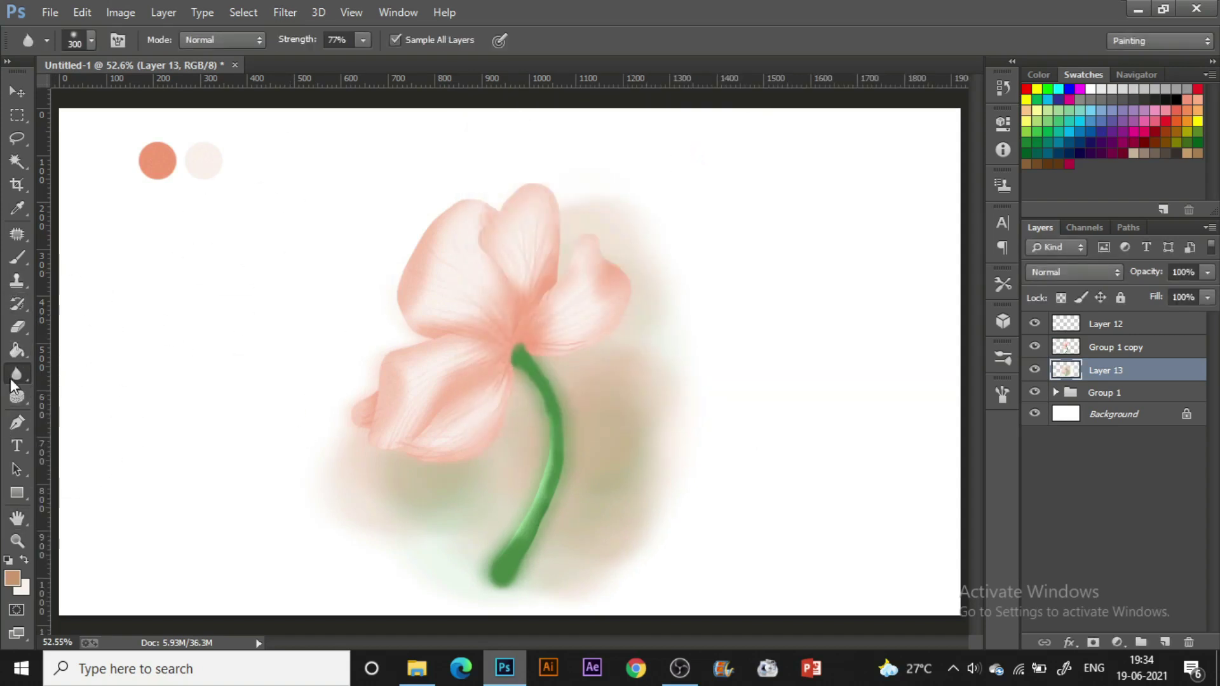
left_click(1208, 272)
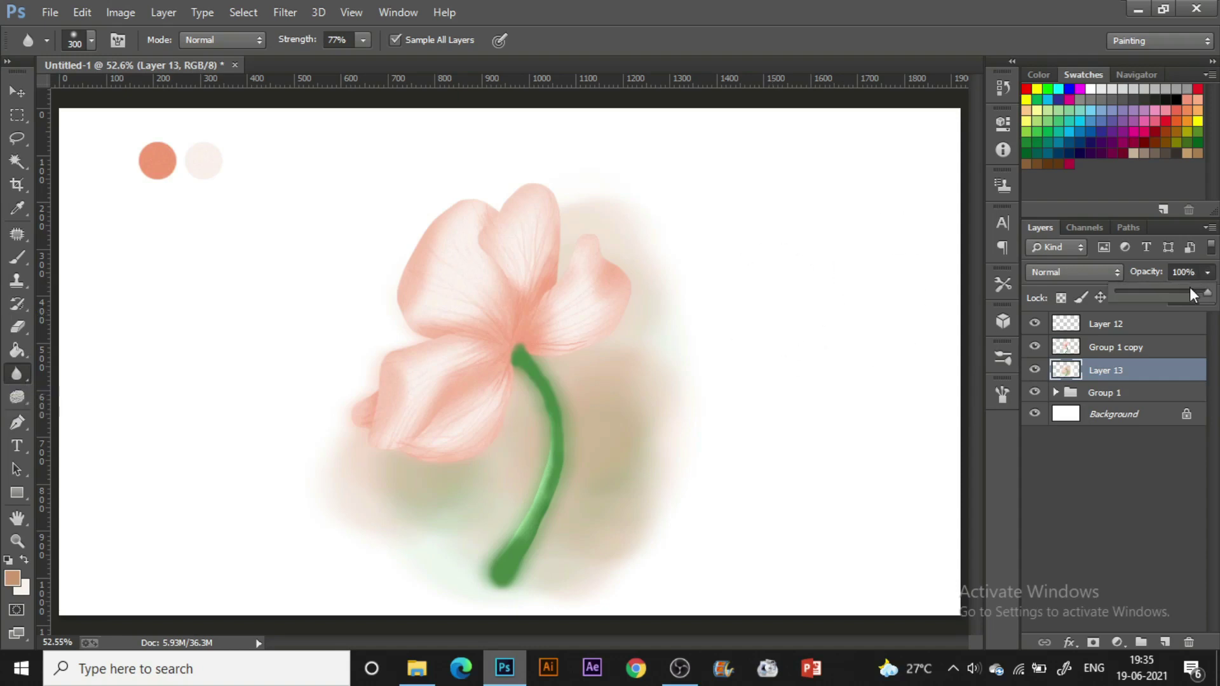
left_click_drag(1190, 287, 1157, 297)
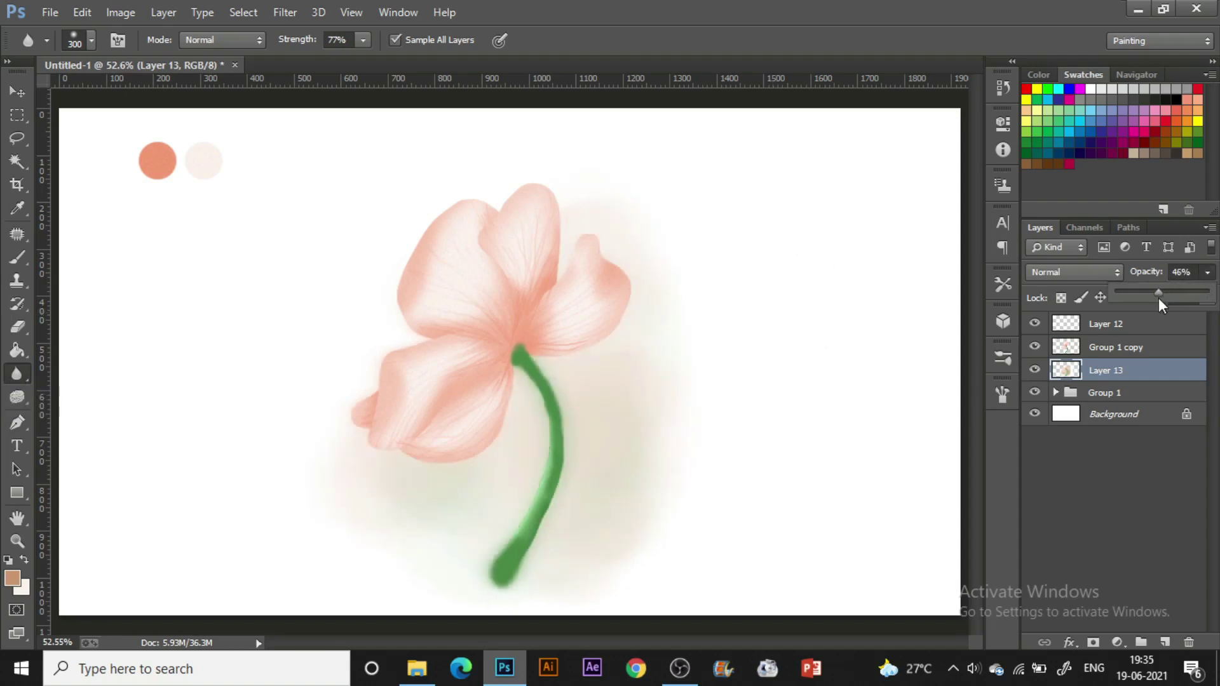
Step: Duplicate Layer 13, with the copy slightly offset from the original, and hide the copy
left_click(16, 92)
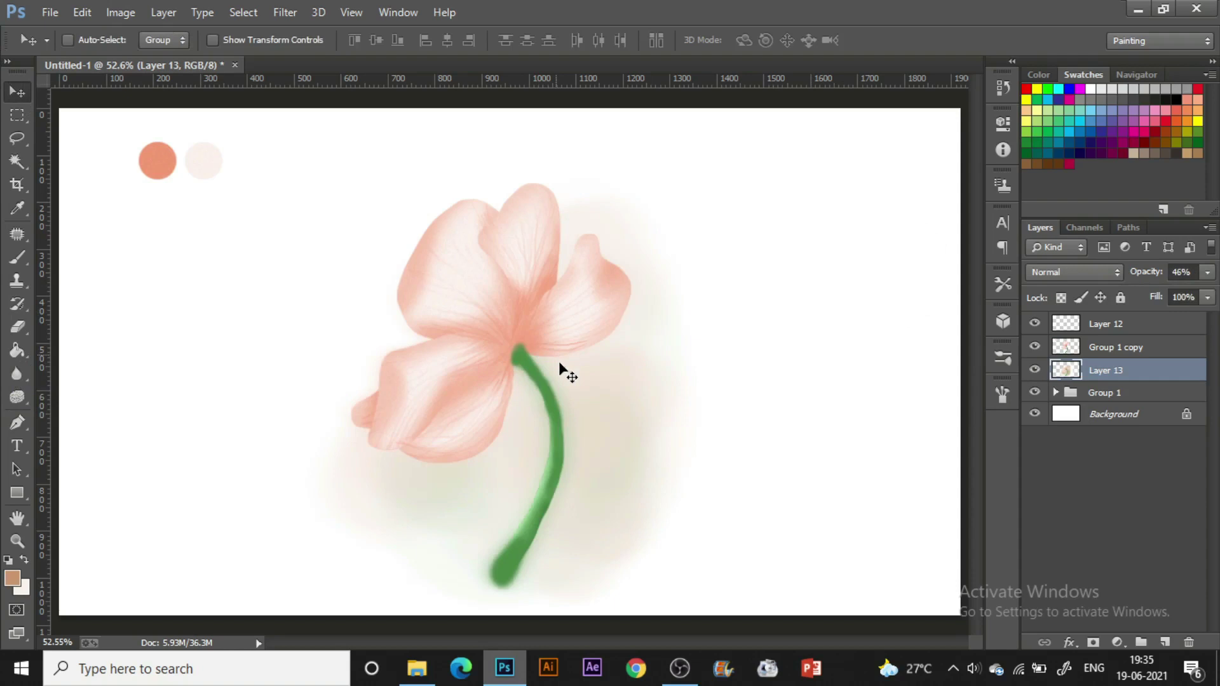
left_click_drag(559, 365, 595, 413)
key("ctrl+j")
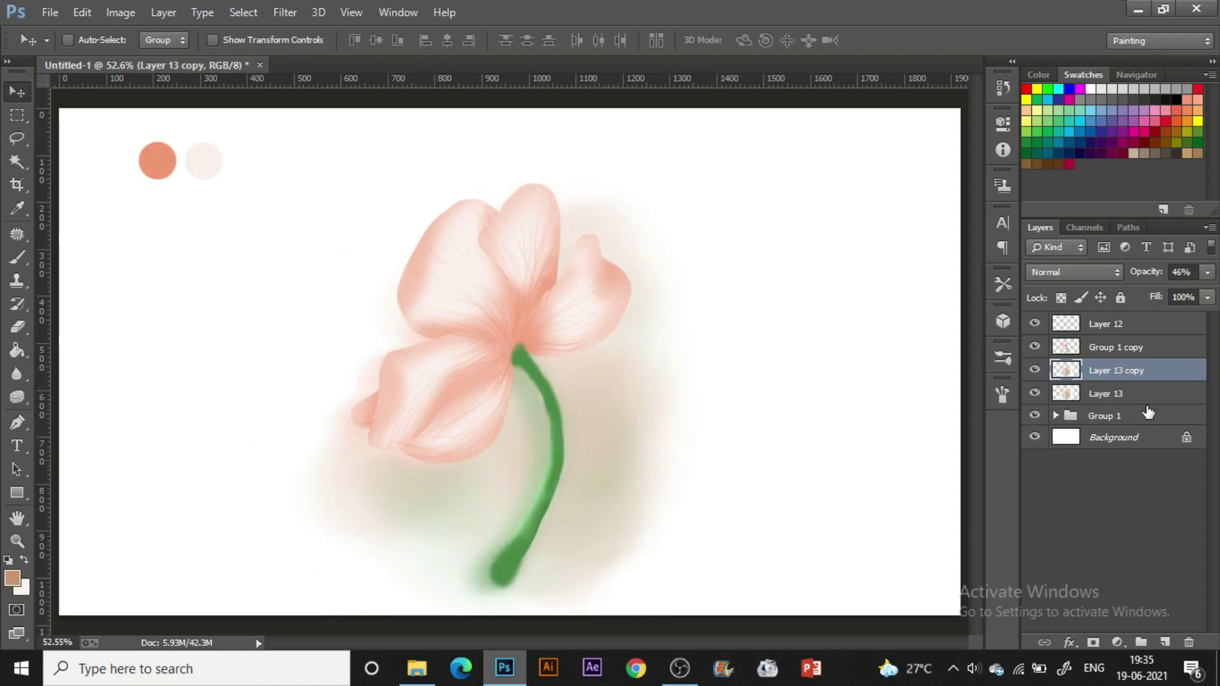
left_click(1035, 371)
left_click(1035, 370)
left_click(1034, 372)
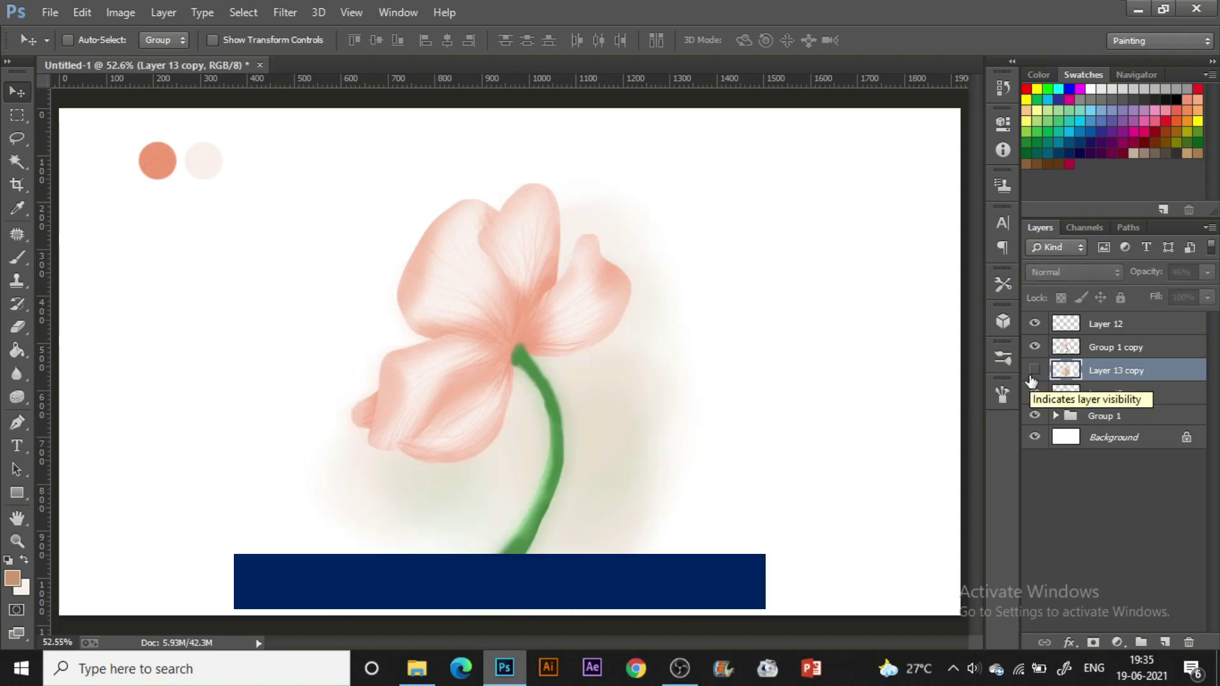
left_click(1113, 345)
left_click(21, 137)
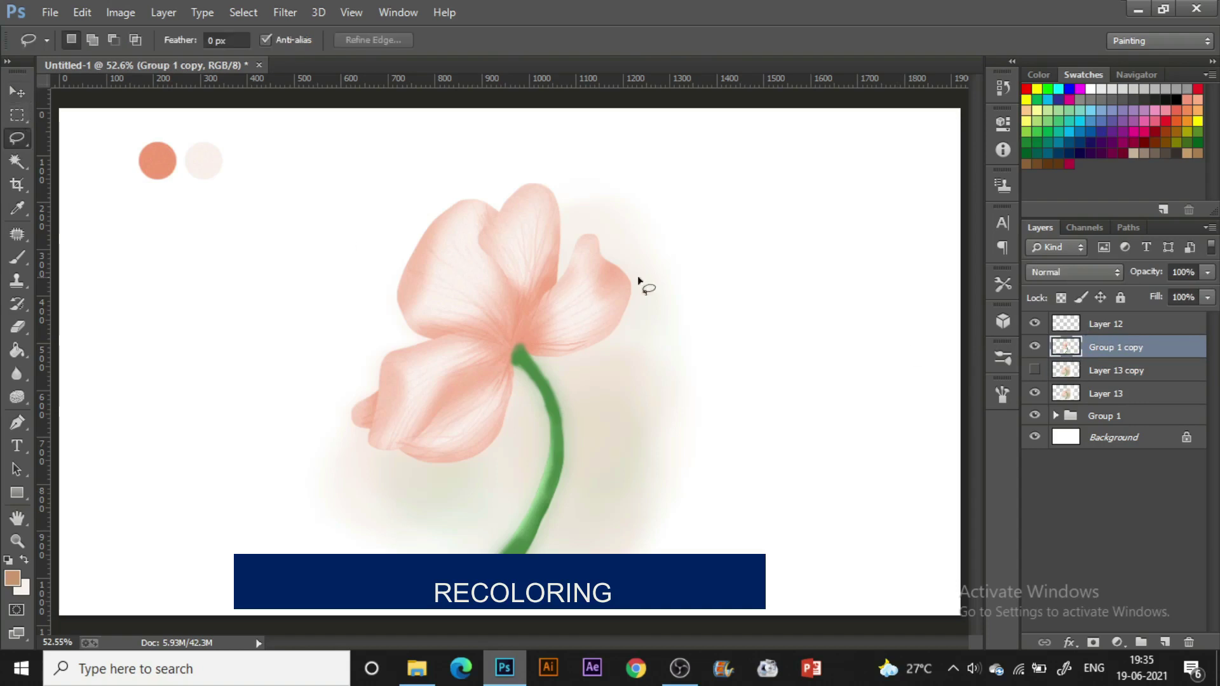
left_click(18, 92)
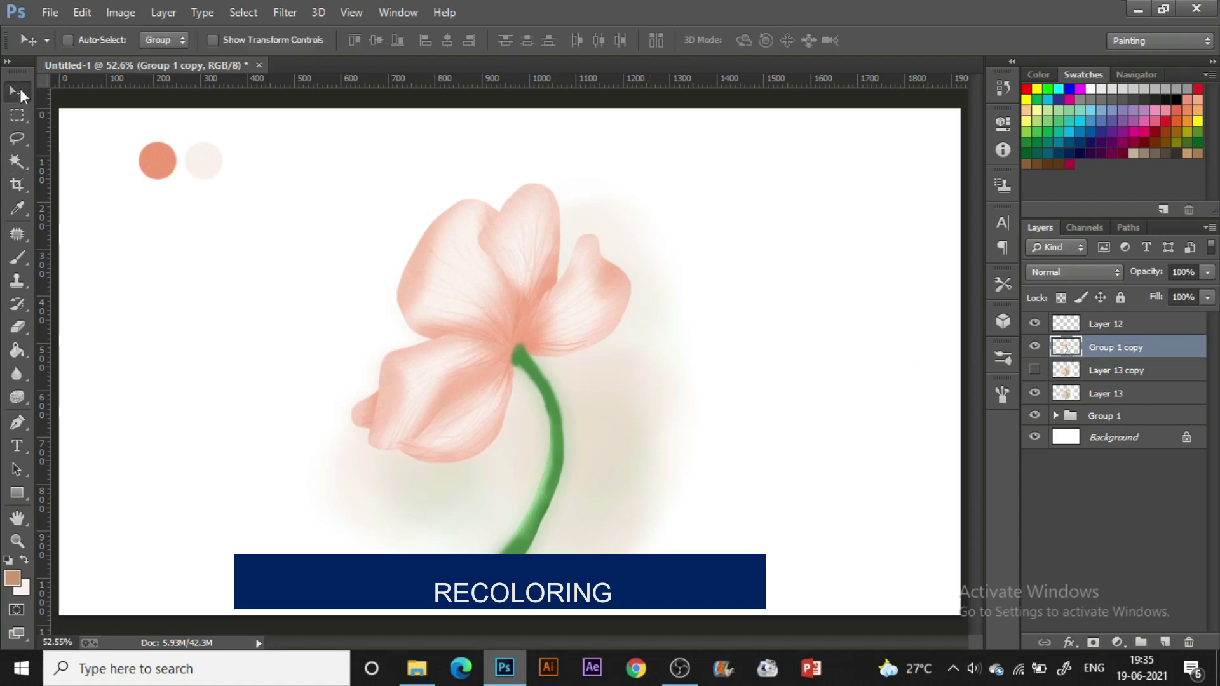
left_click(140, 14)
mouse_move(147, 55)
left_click(407, 153)
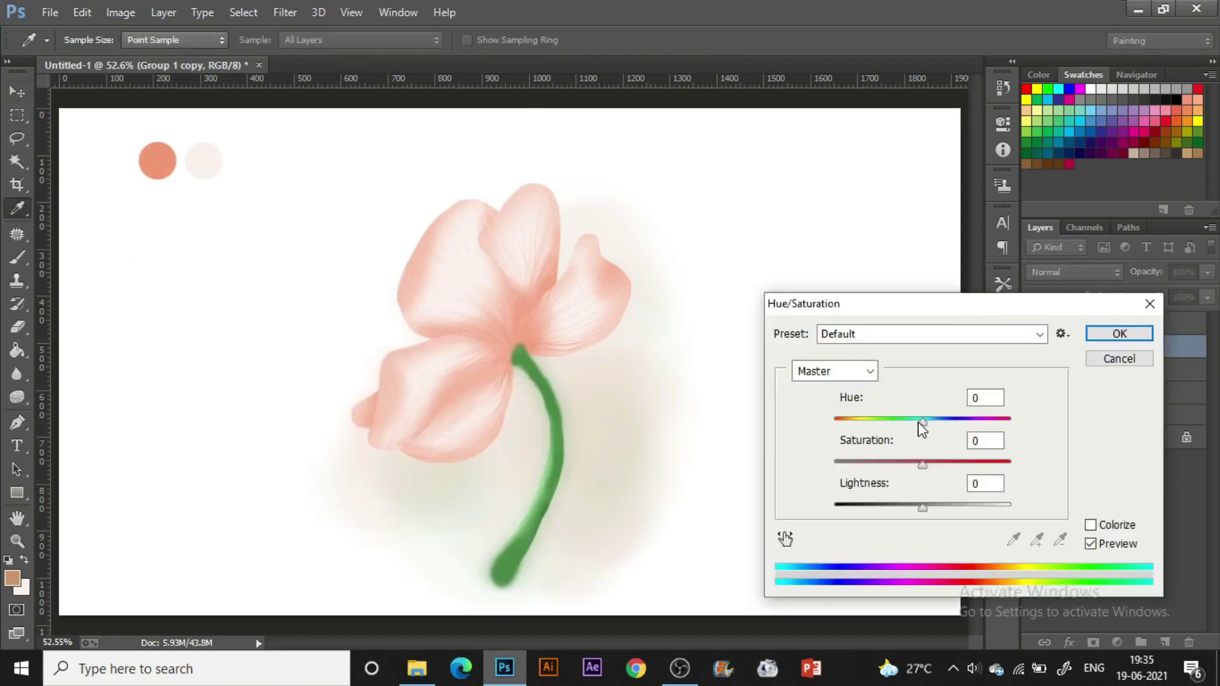
mouse_move(930, 469)
left_mouse_down()
mouse_move(979, 470)
mouse_move(938, 476)
left_mouse_up()
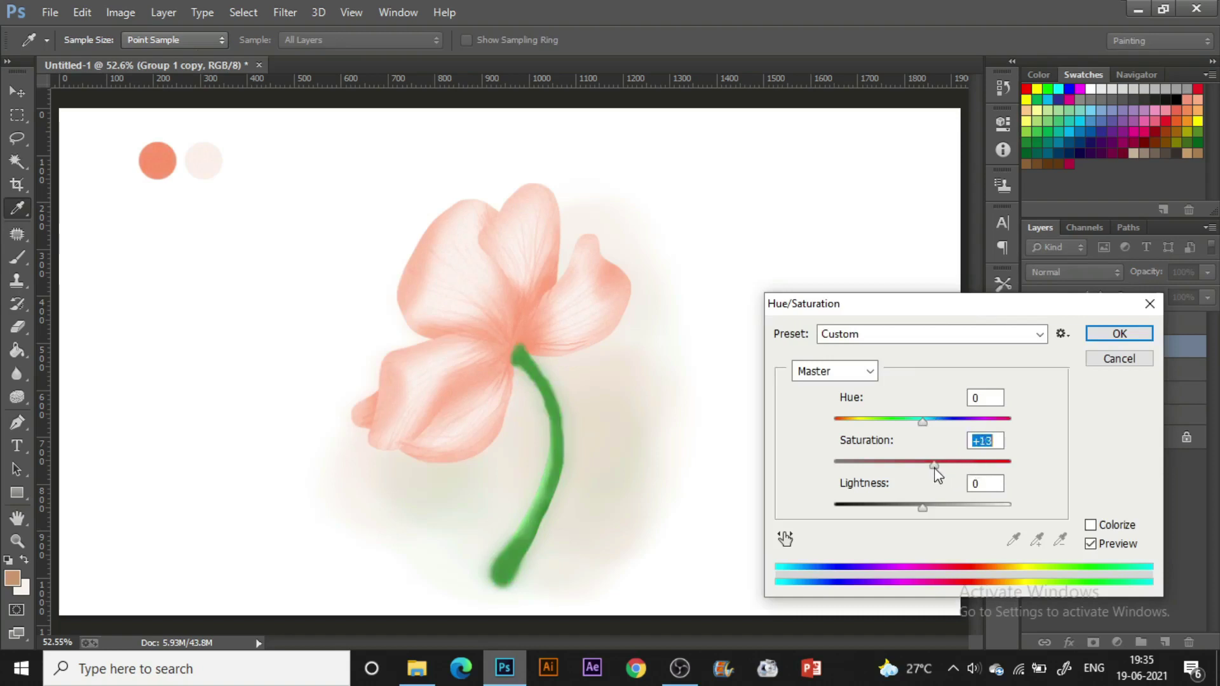
left_click(1119, 358)
key("v")
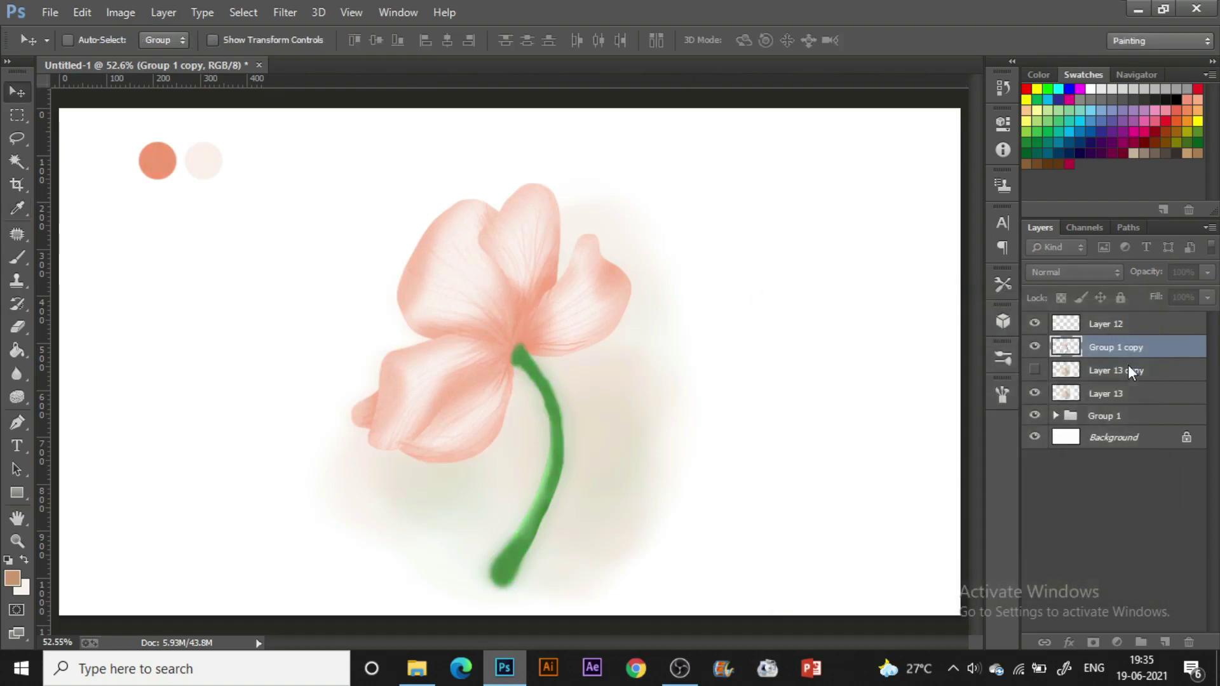
Step: Lasso the petals on Group 1 copy, recolour them with Hue/Saturation at hue -15, saturation +22 and lightness +6, and deselect
left_click(17, 138)
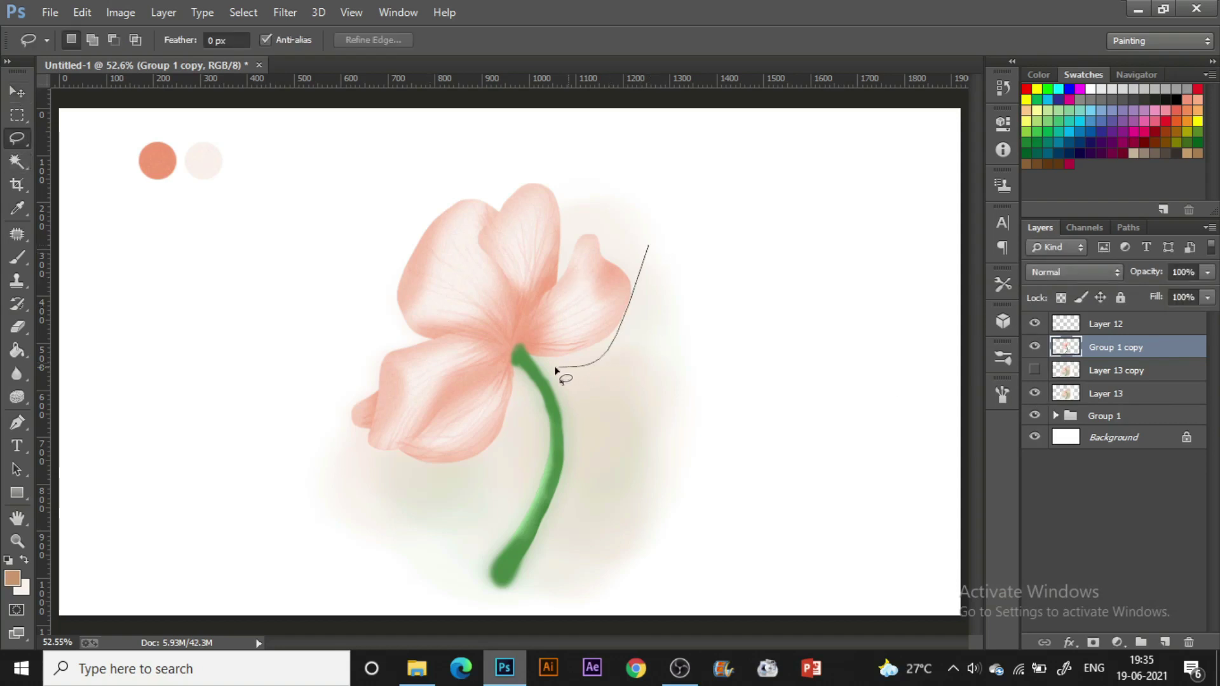
mouse_move(518, 368)
left_mouse_down()
mouse_move(474, 466)
mouse_move(375, 462)
mouse_move(313, 353)
mouse_move(500, 164)
mouse_move(647, 181)
mouse_move(679, 241)
left_mouse_up()
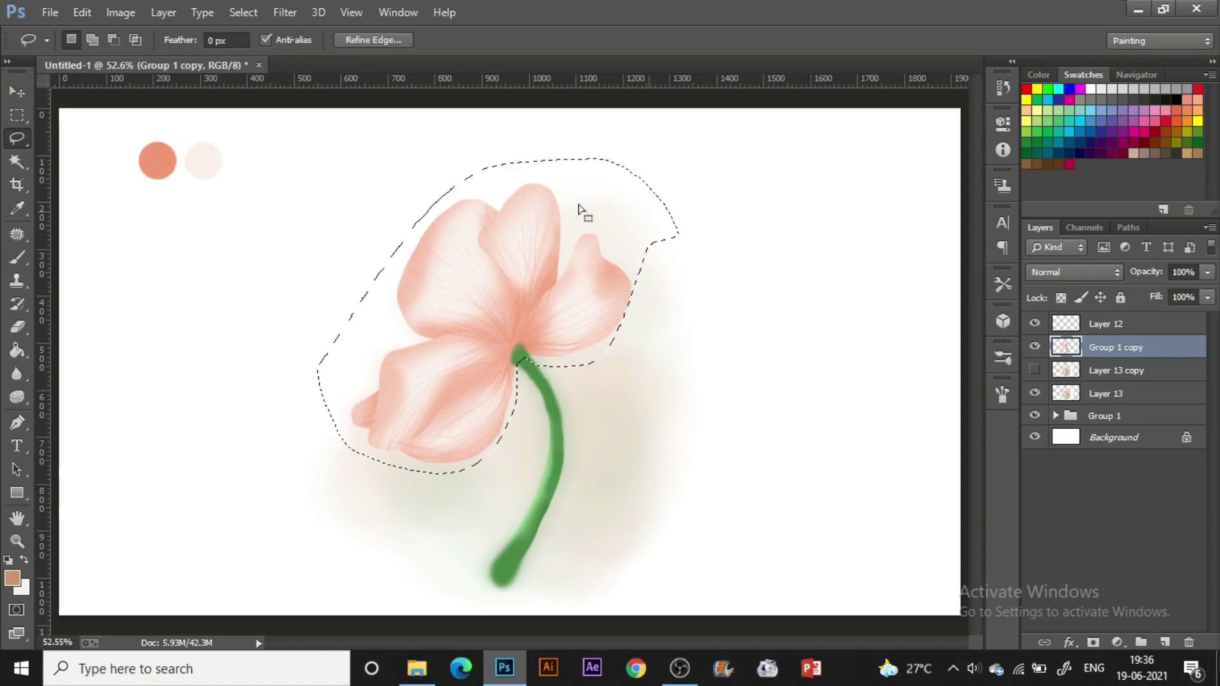
left_click(120, 12)
mouse_move(280, 60)
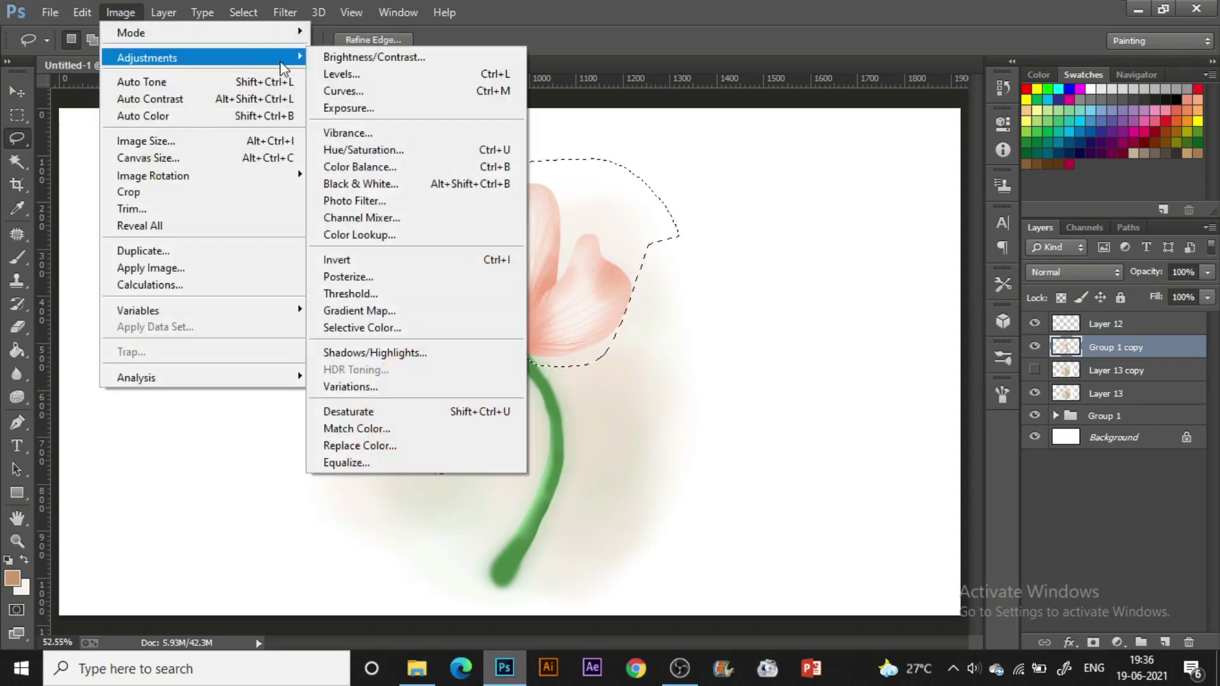
left_click(402, 152)
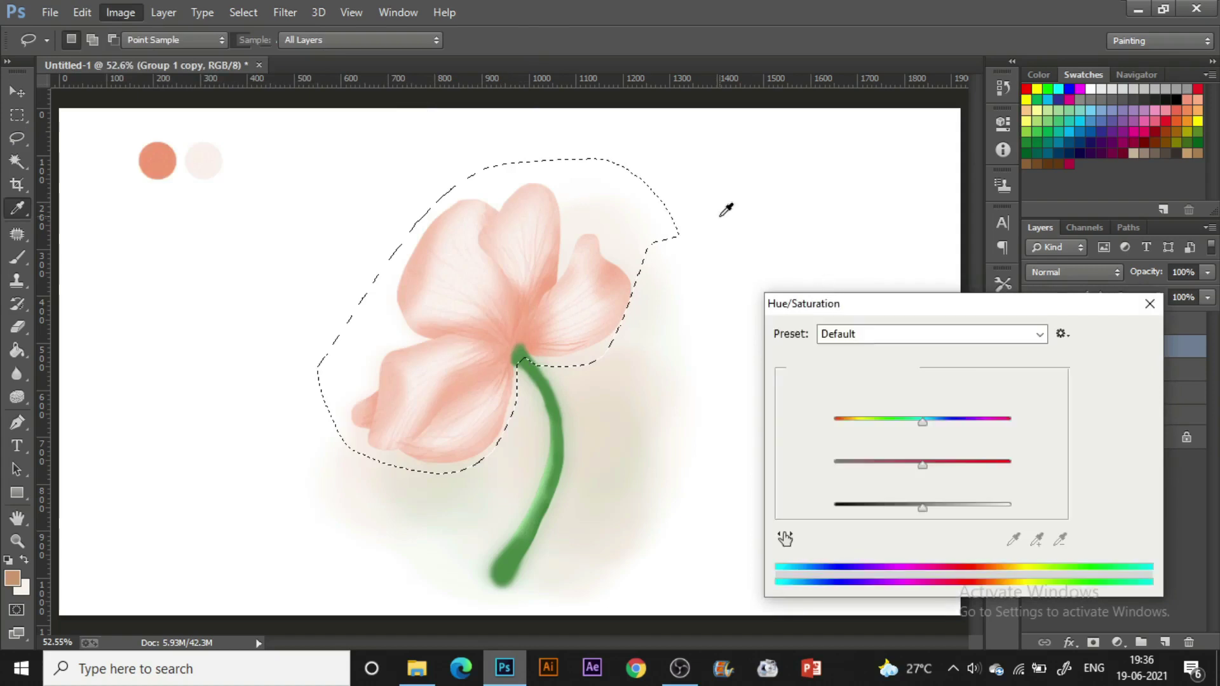
left_click_drag(922, 462, 956, 470)
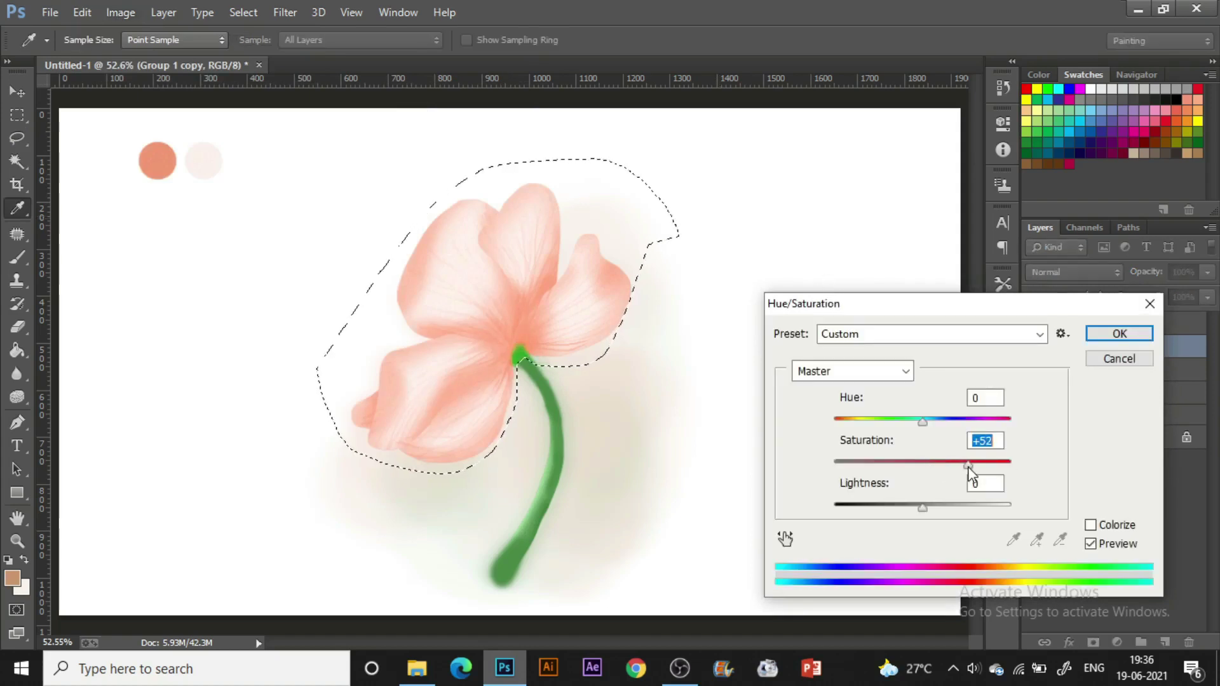
left_click_drag(902, 509, 931, 518)
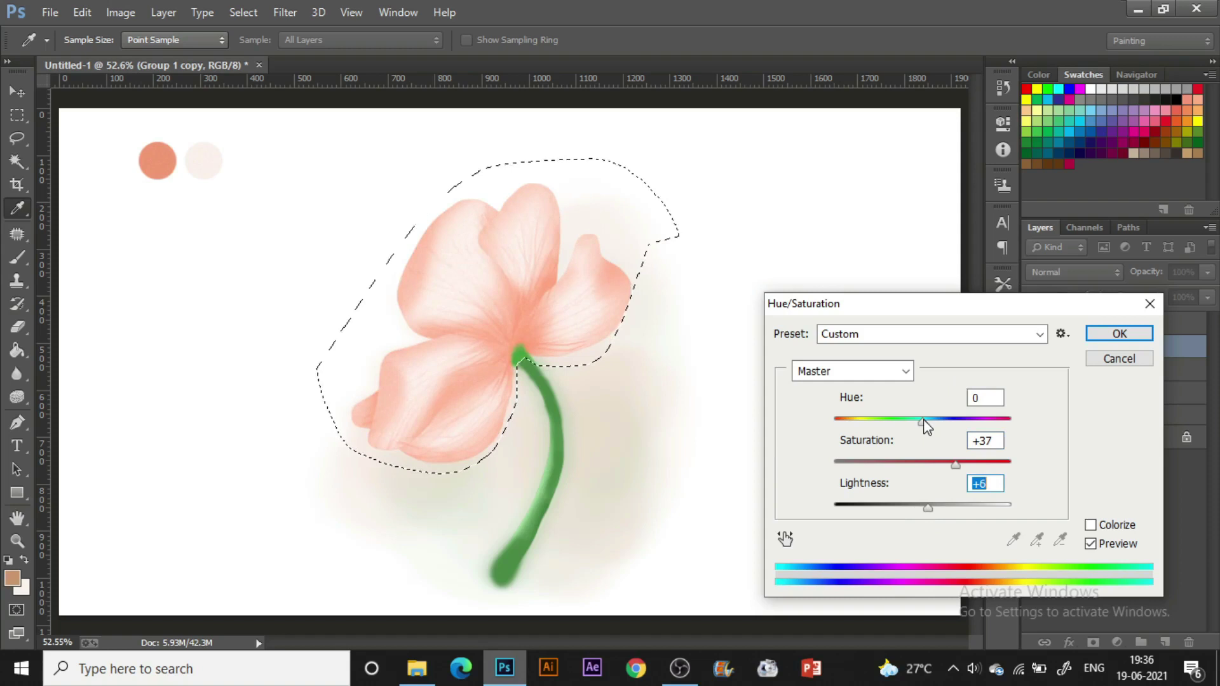
left_click_drag(923, 422, 908, 425)
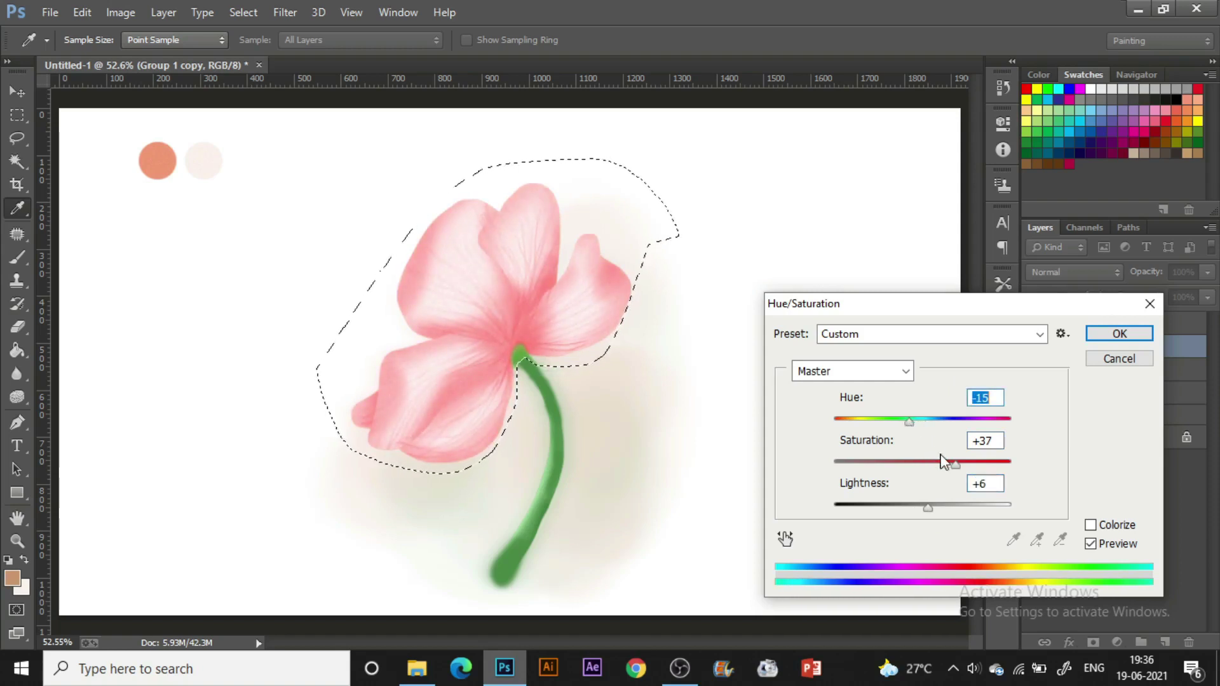
left_click_drag(957, 464, 956, 469)
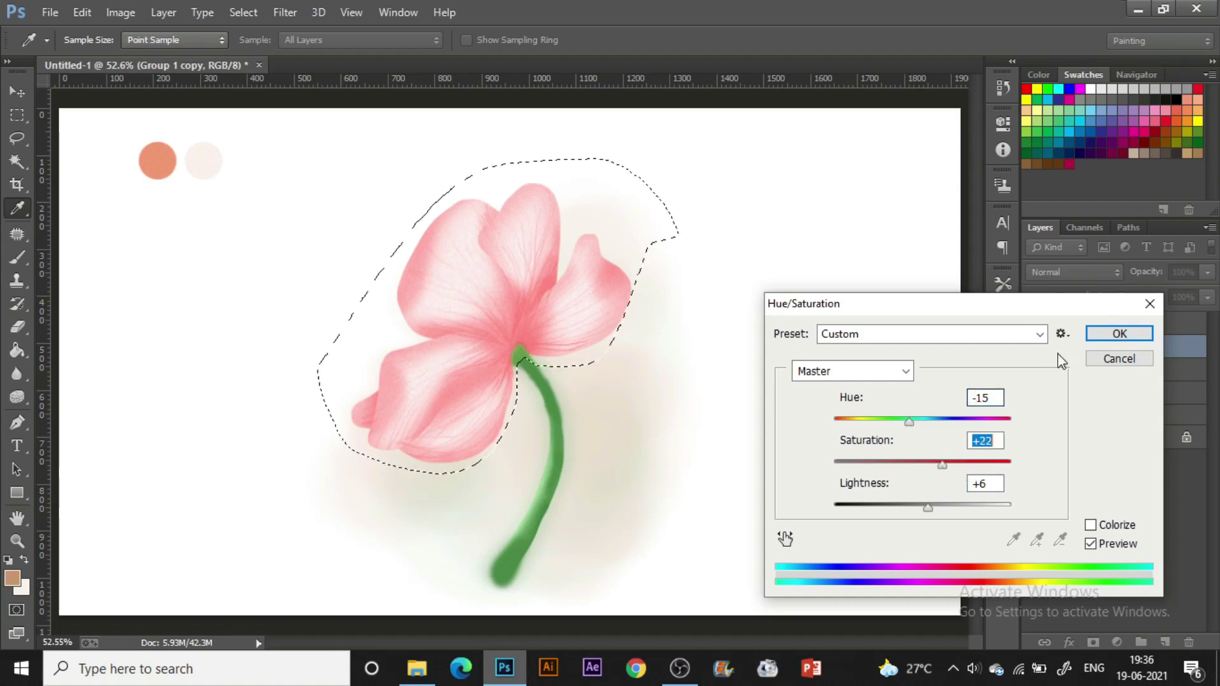
left_click(1109, 336)
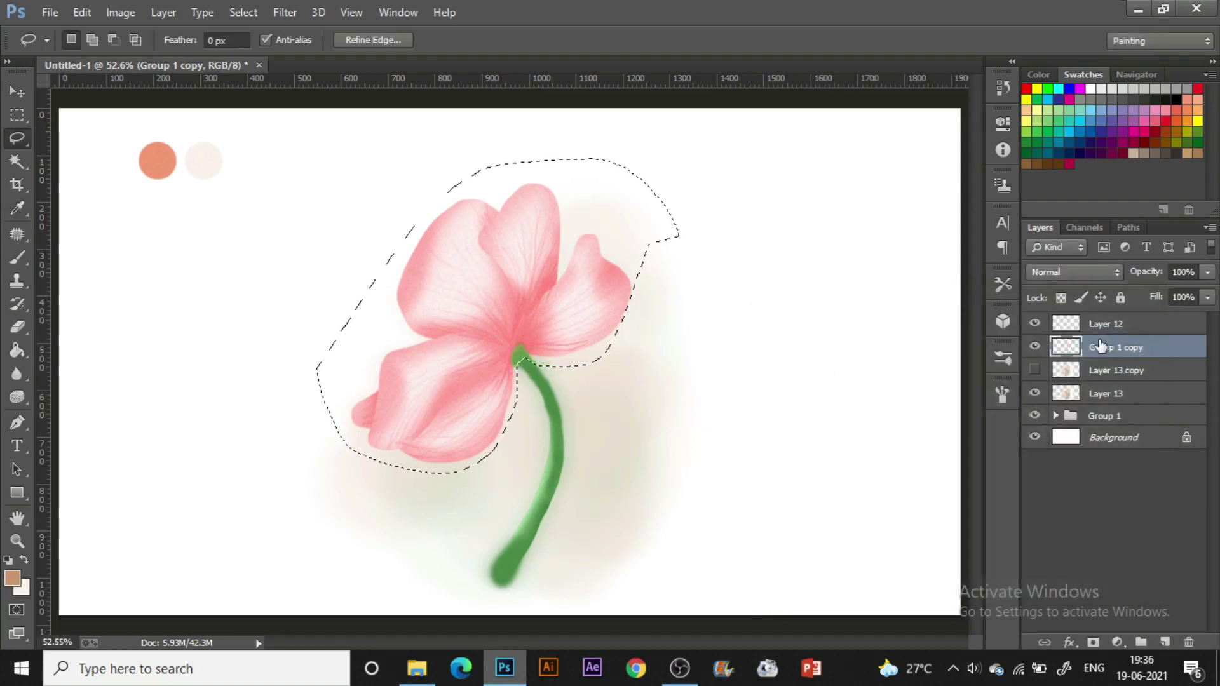
key("ctrl+d")
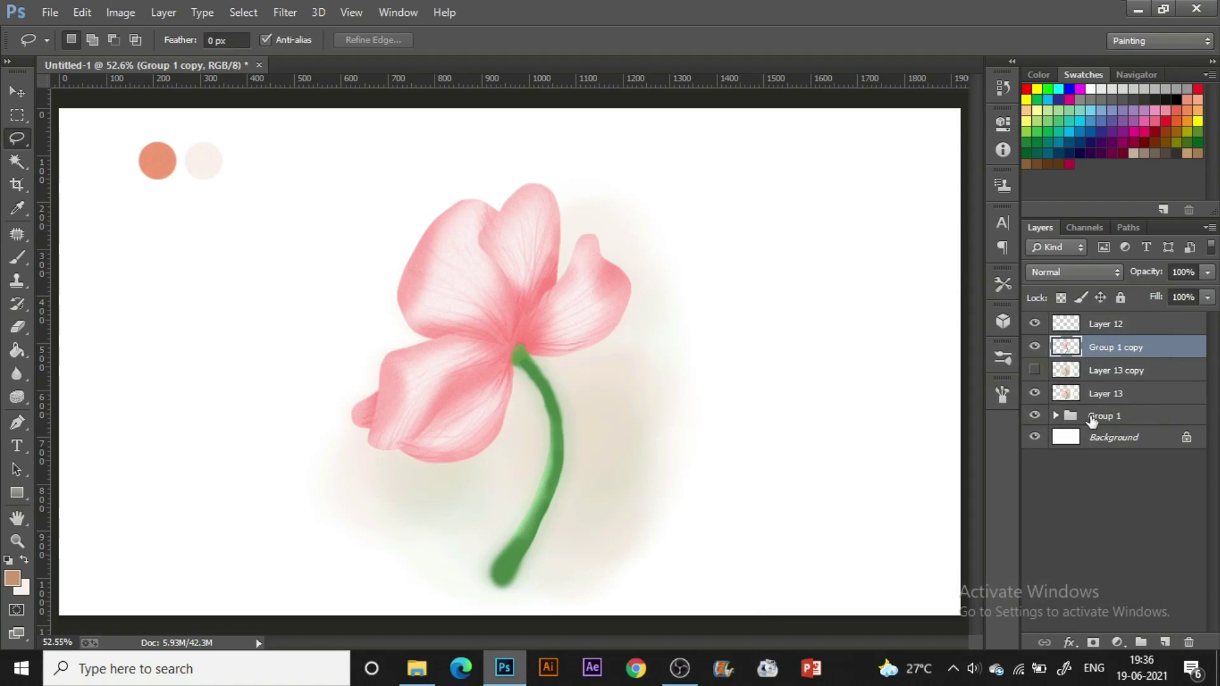
Step: Compare the recoloured flower with the original in Group 1 by toggling Group 1 copy's visibility, and clear the selection around the pink flower
left_click(1092, 420)
left_click(1035, 347)
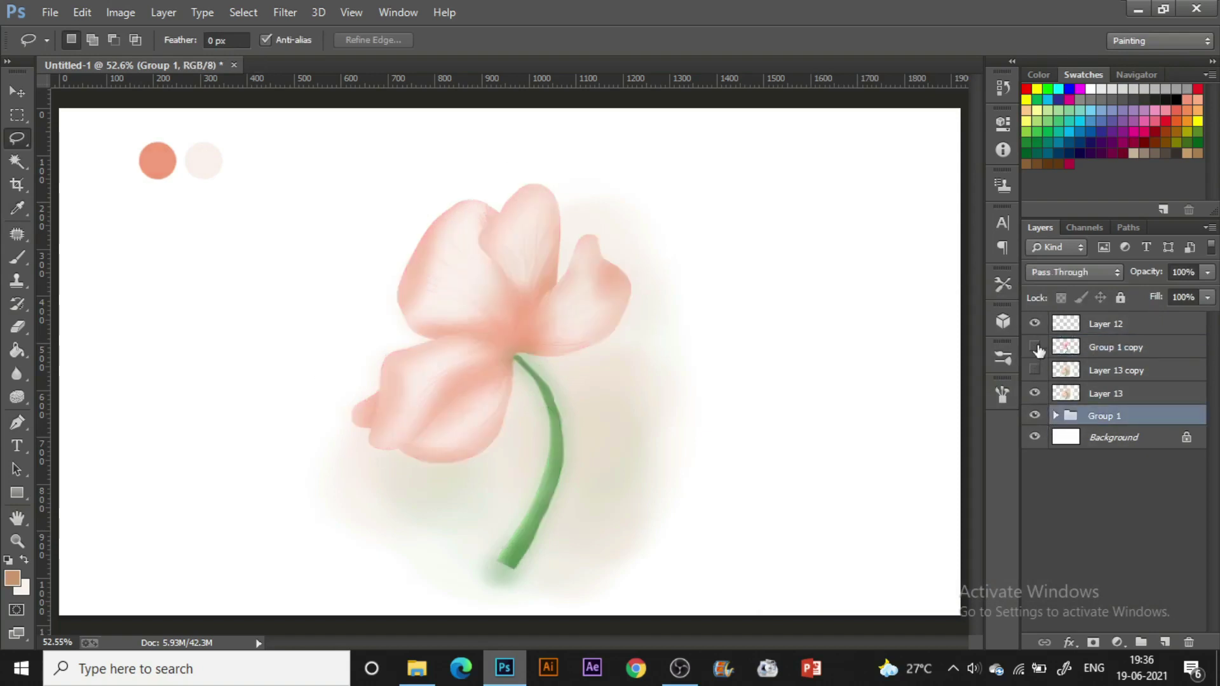
left_click(1035, 347)
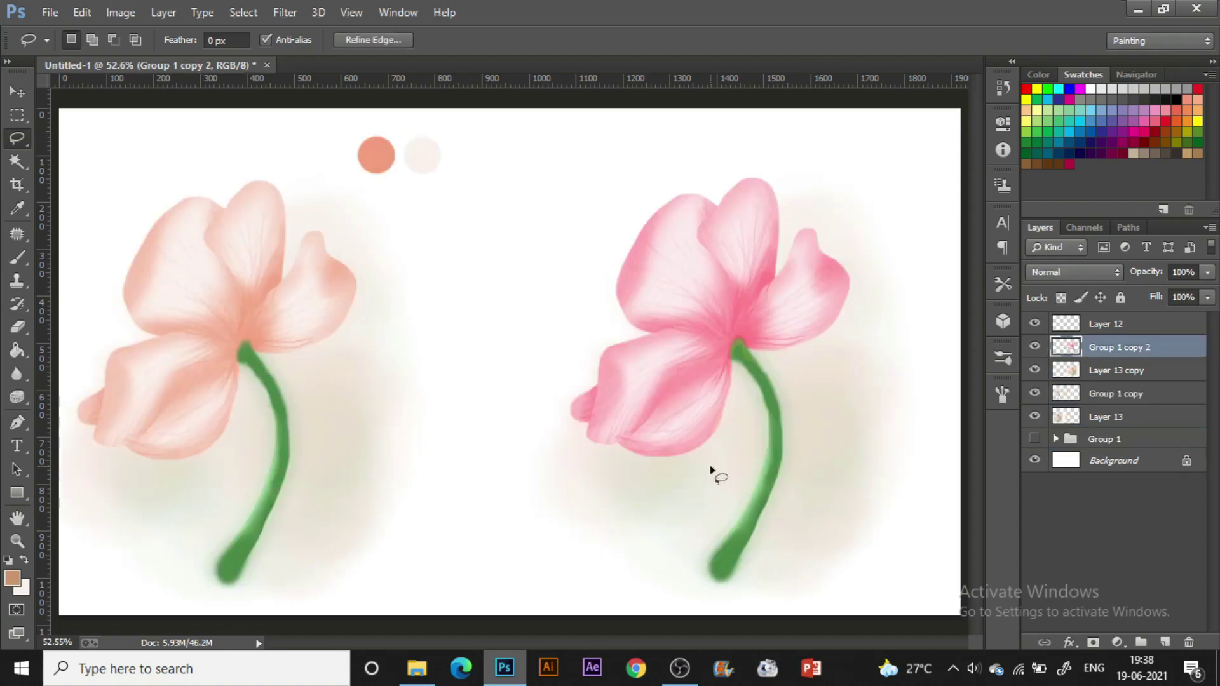
key("ctrl+d")
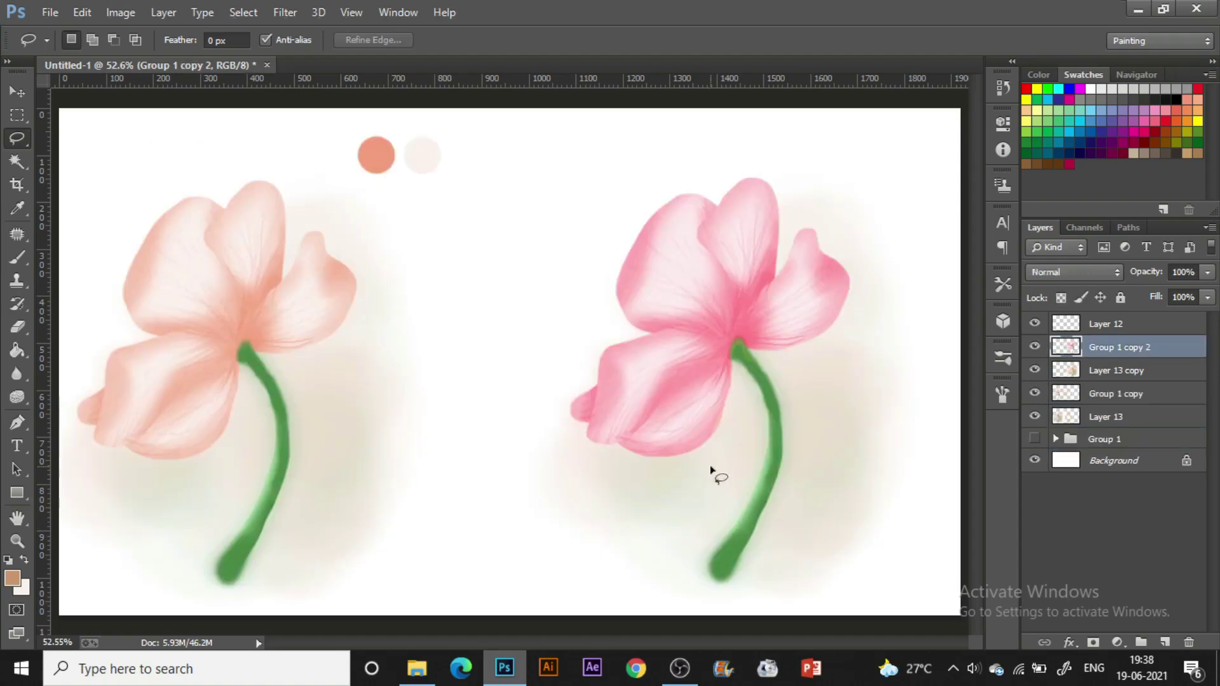